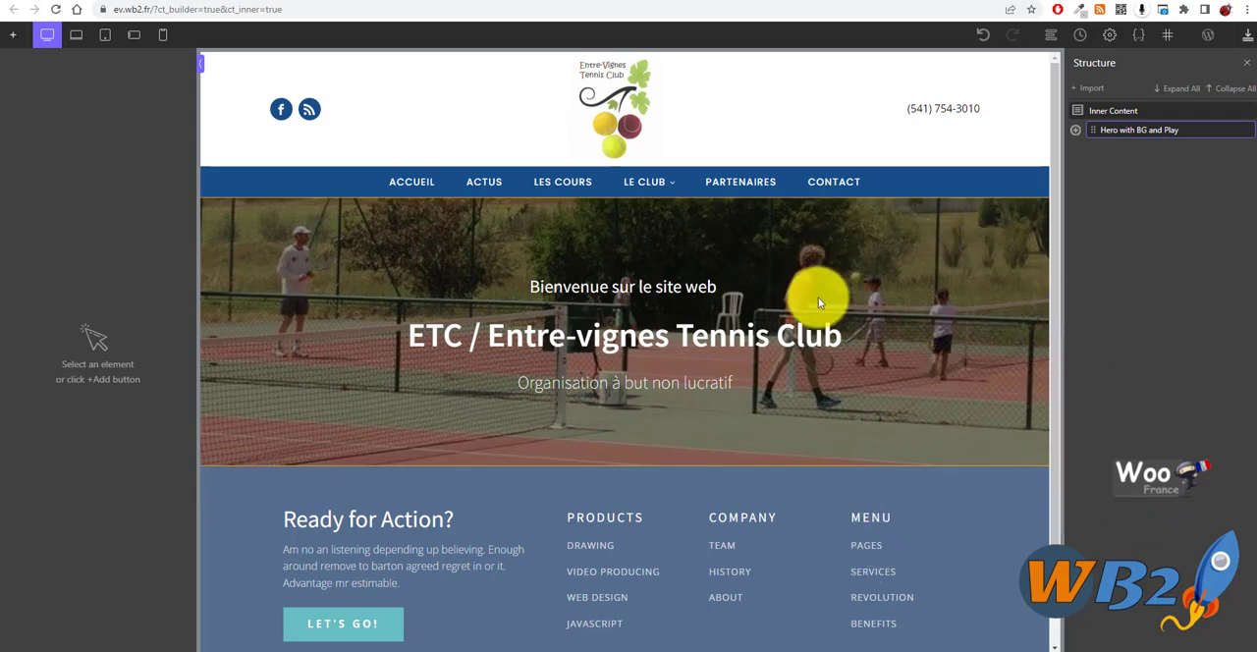
{"action": "scroll", "coordinate": [449, 281], "scroll_direction": "down", "scroll_amount": 2}
{"action": "scroll", "coordinate": [356, 328], "scroll_direction": "up", "scroll_amount": 2}
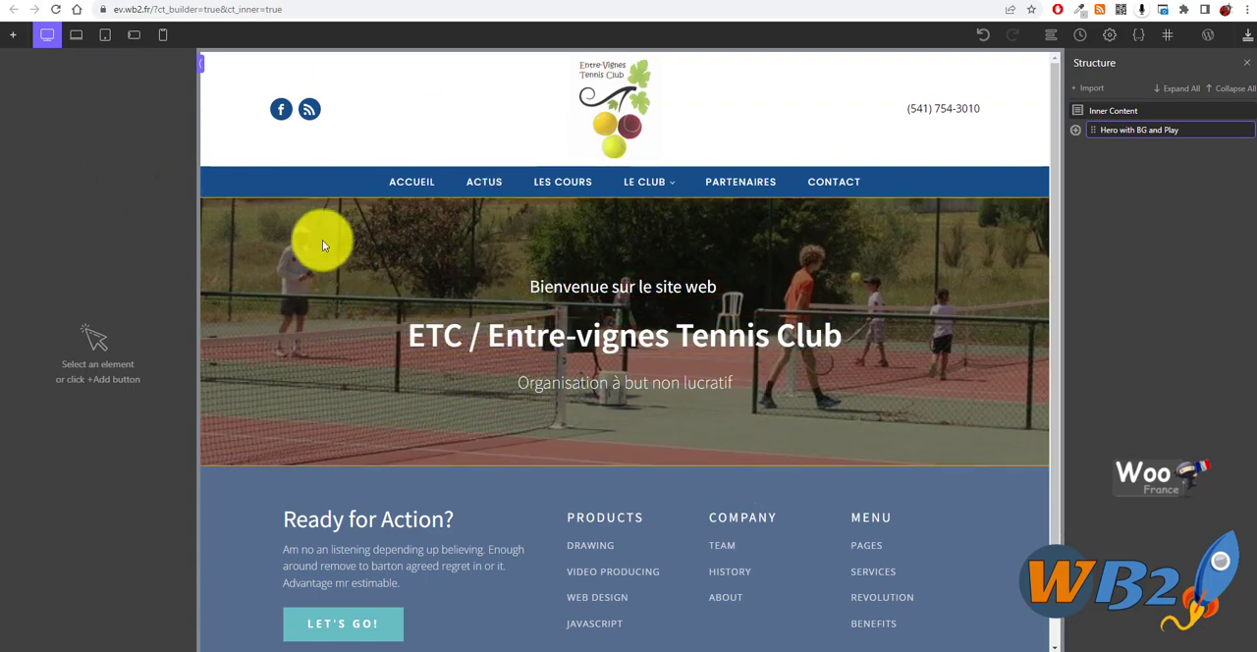
{"action": "scroll", "coordinate": [634, 285], "scroll_direction": "down", "scroll_amount": 1}
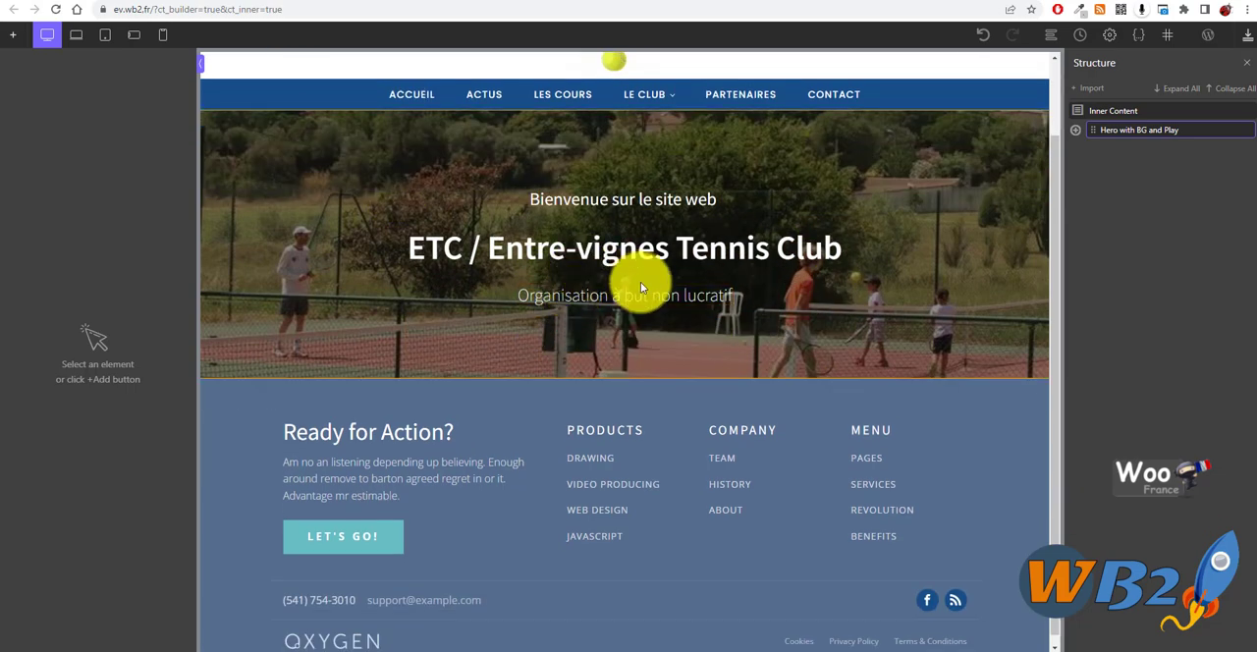
{"action": "scroll", "coordinate": [640, 285], "scroll_direction": "up", "scroll_amount": 1}
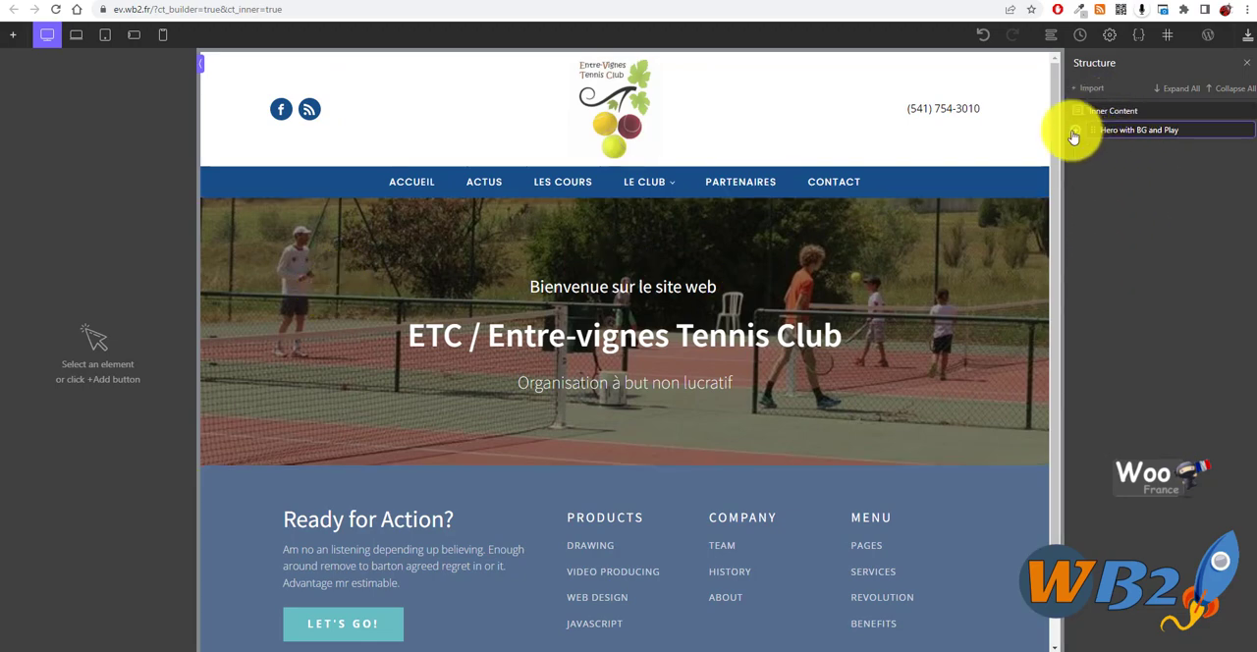
- Insert an empty section directly below the hero section of the page
{"action": "left_click", "coordinate": [1127, 134]}
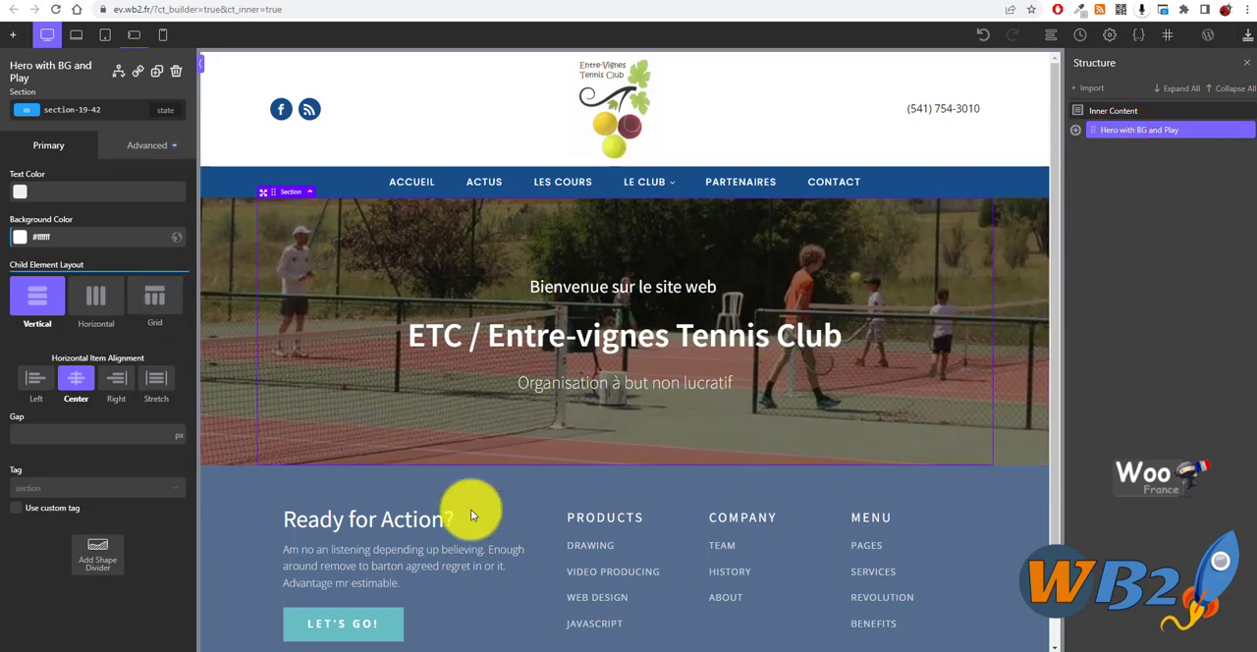
{"action": "scroll", "coordinate": [783, 378], "scroll_direction": "down", "scroll_amount": 2}
{"action": "scroll", "coordinate": [784, 378], "scroll_direction": "up", "scroll_amount": 2}
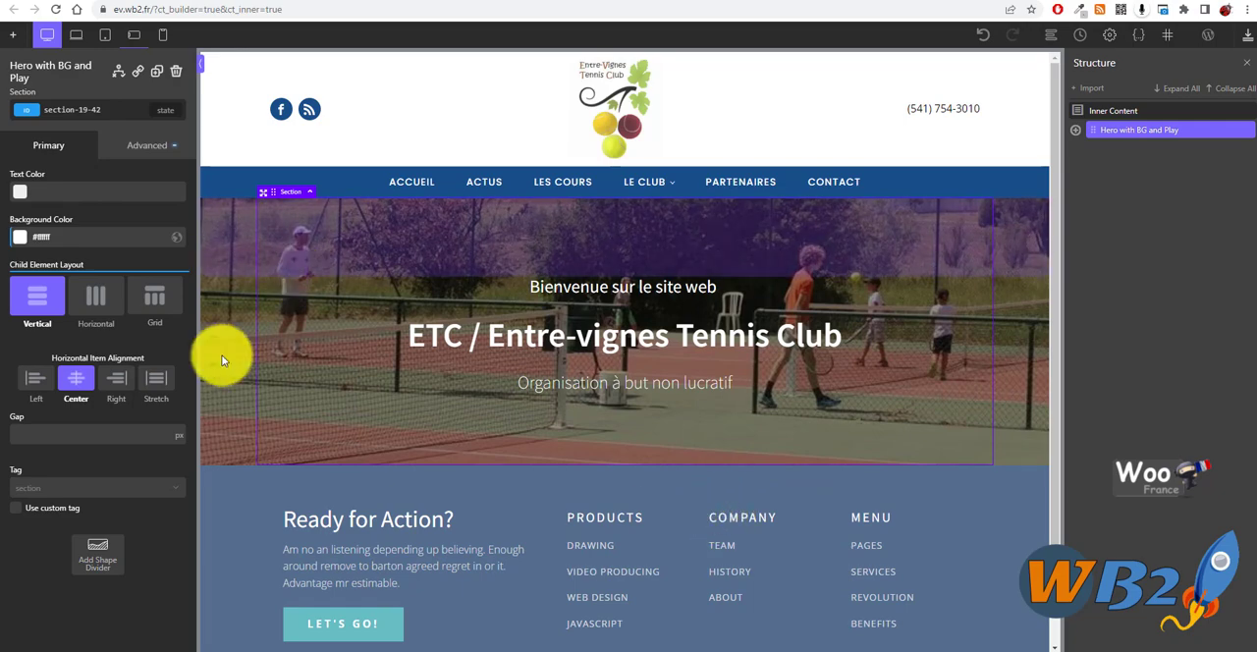
{"action": "left_click", "coordinate": [20, 37]}
{"action": "left_click", "coordinate": [102, 102]}
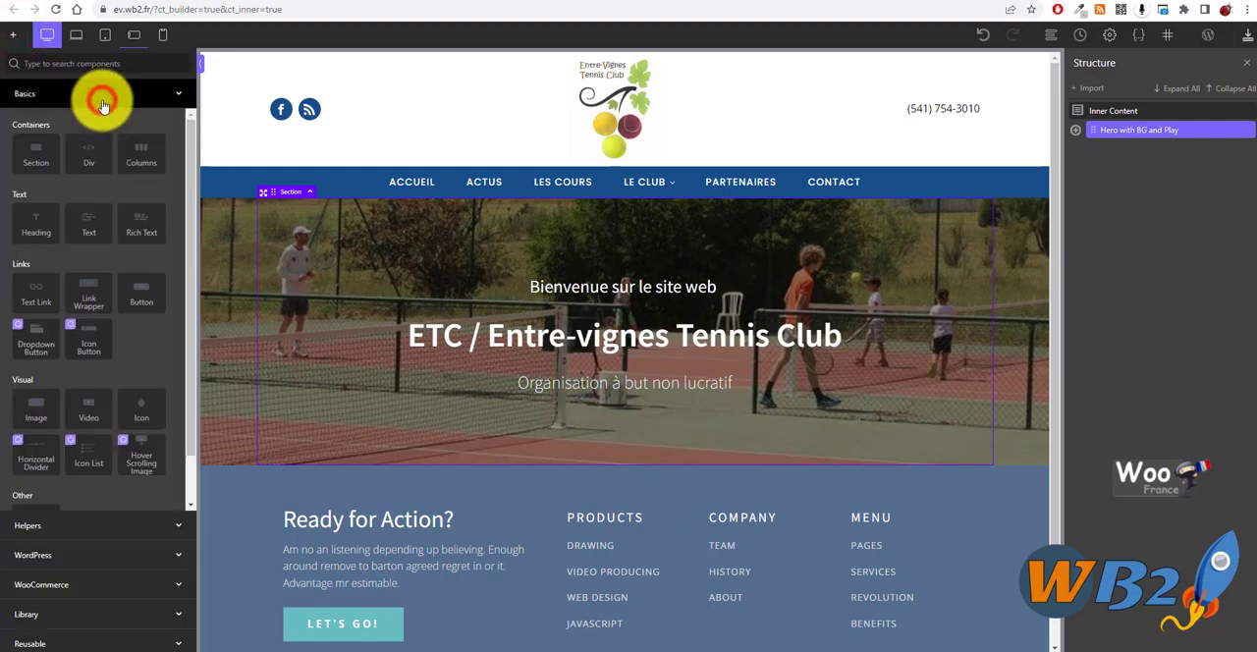
{"action": "left_click", "coordinate": [35, 146]}
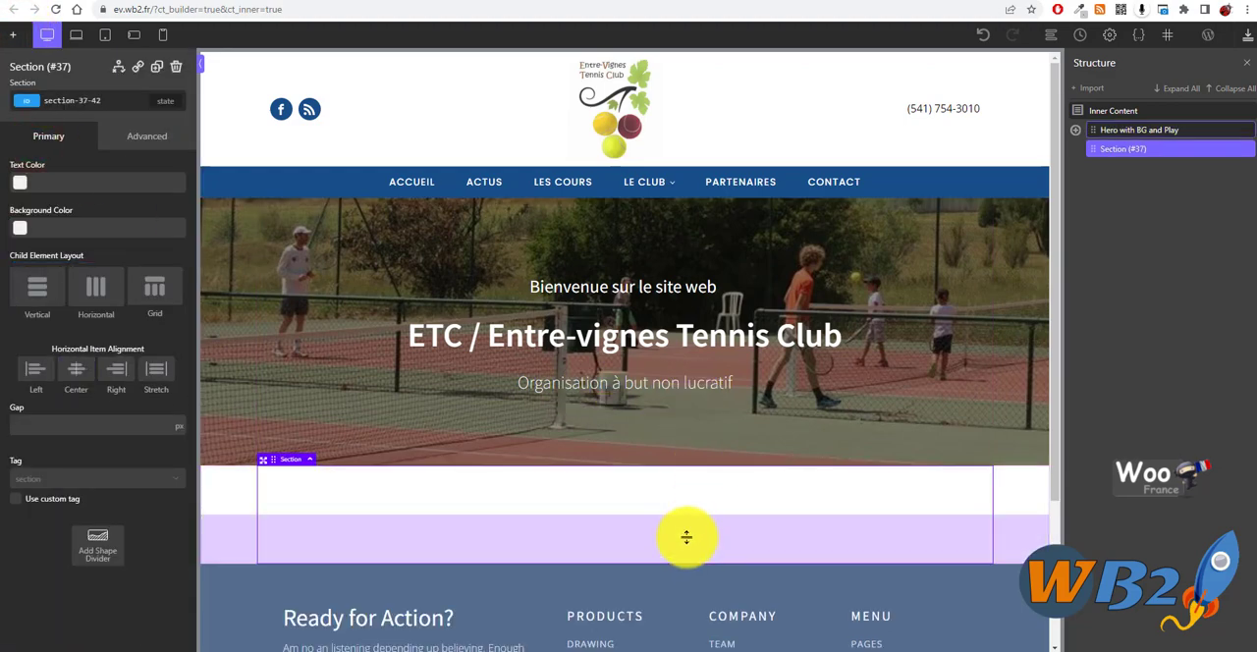
- Add a heading inside the empty section and centre the section's items horizontally
{"action": "left_click", "coordinate": [14, 35]}
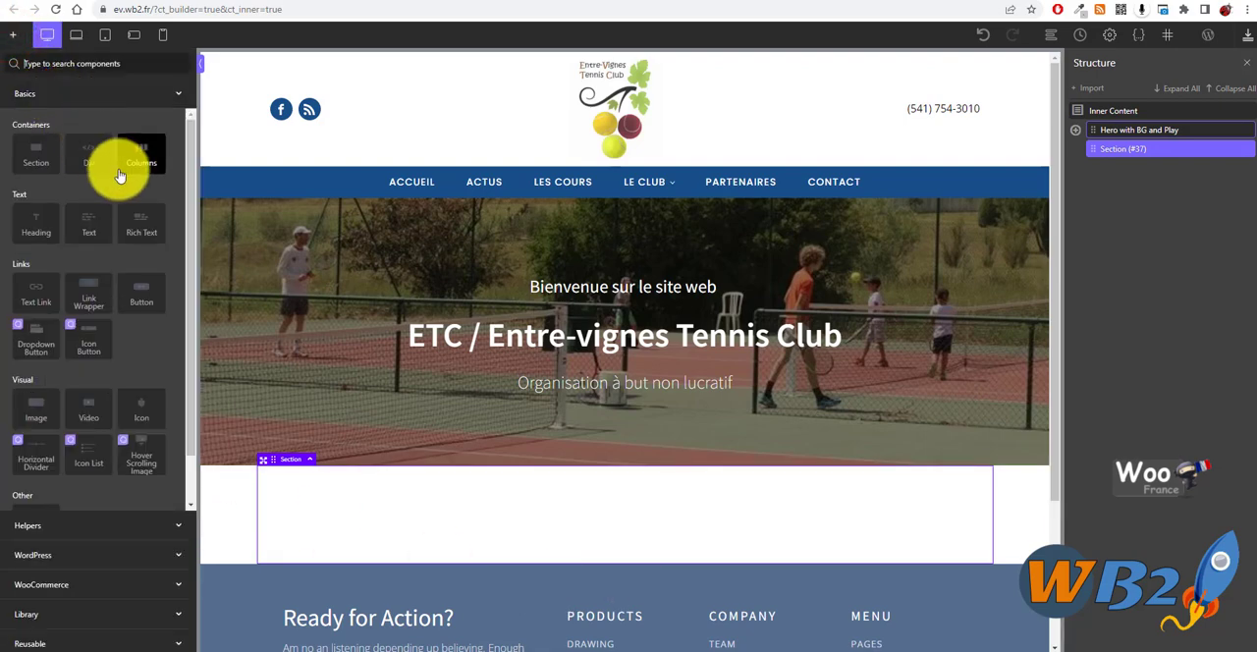
{"action": "left_click", "coordinate": [38, 224]}
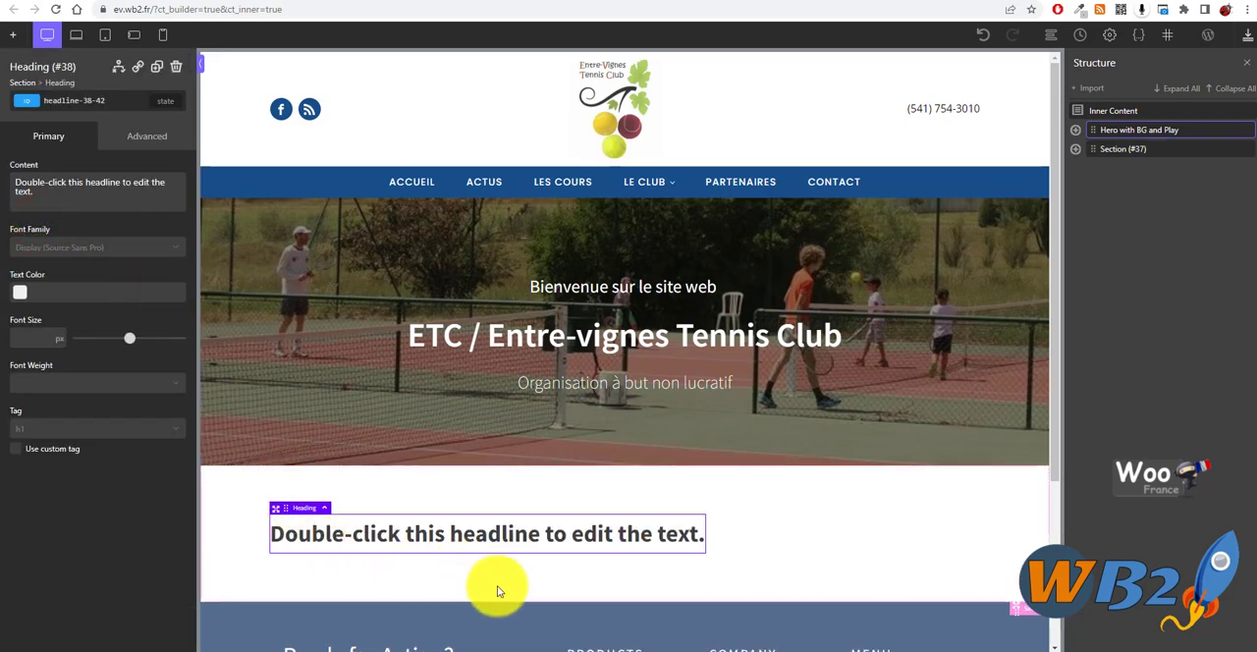
{"action": "double_click", "coordinate": [497, 584]}
{"action": "double_click", "coordinate": [497, 580]}
{"action": "left_click", "coordinate": [494, 572]}
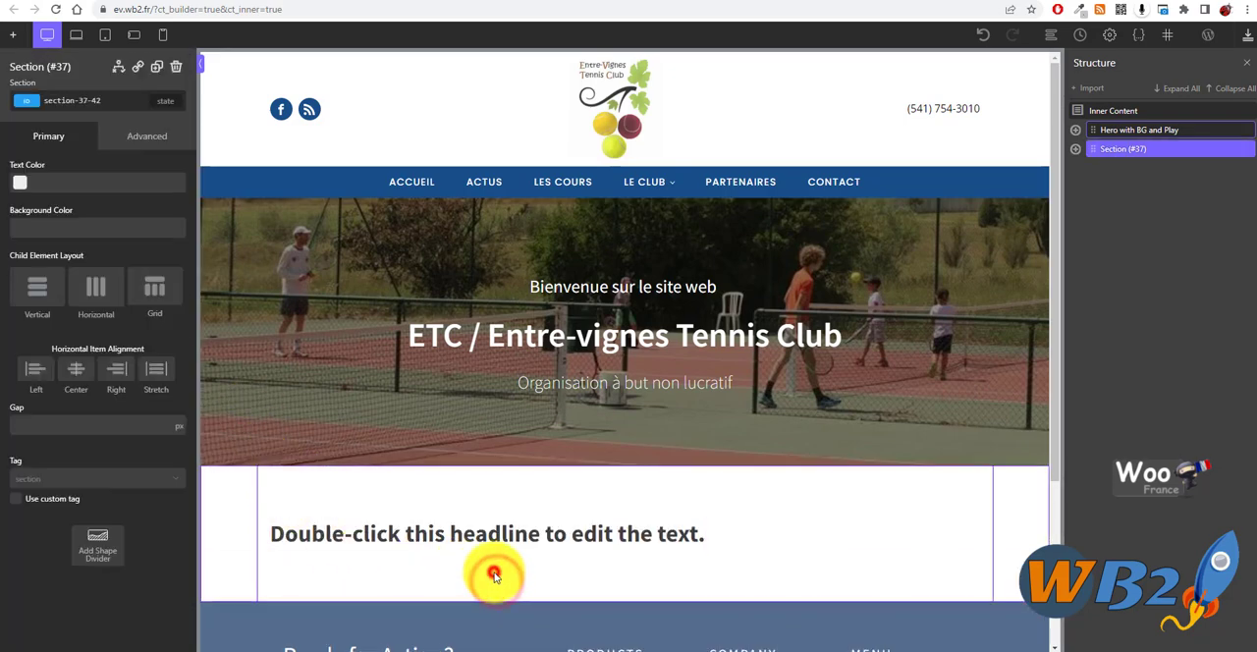
{"action": "left_click", "coordinate": [494, 574]}
{"action": "left_click", "coordinate": [494, 571]}
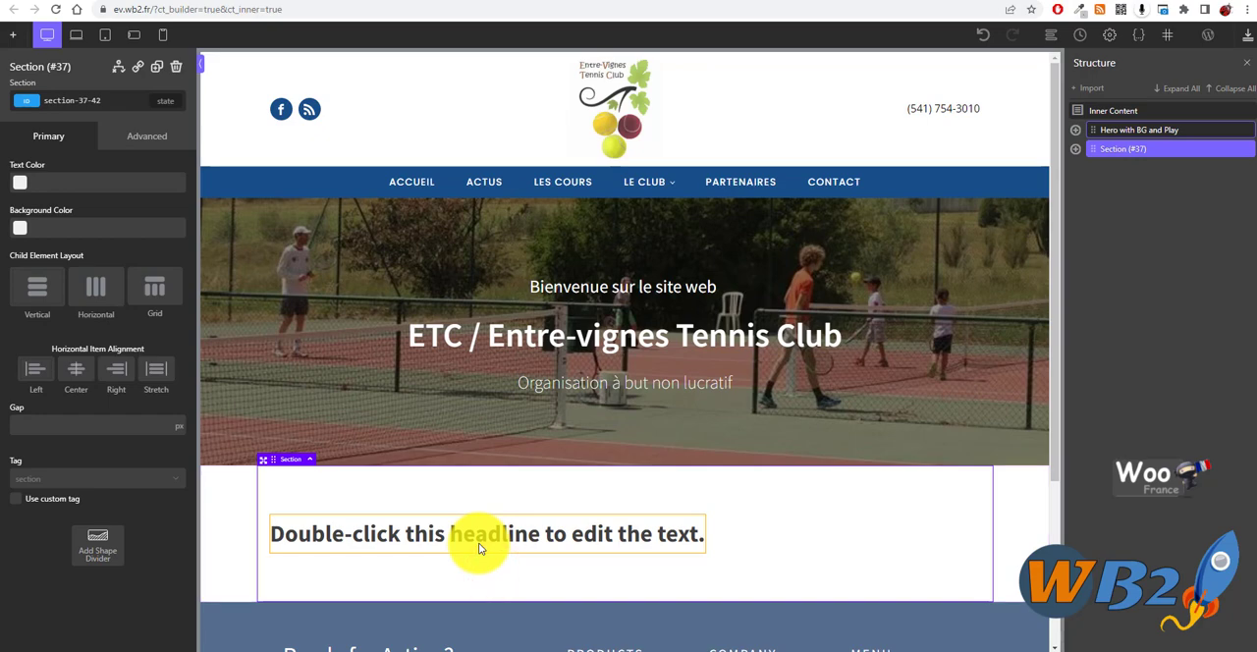
{"action": "left_click", "coordinate": [76, 370]}
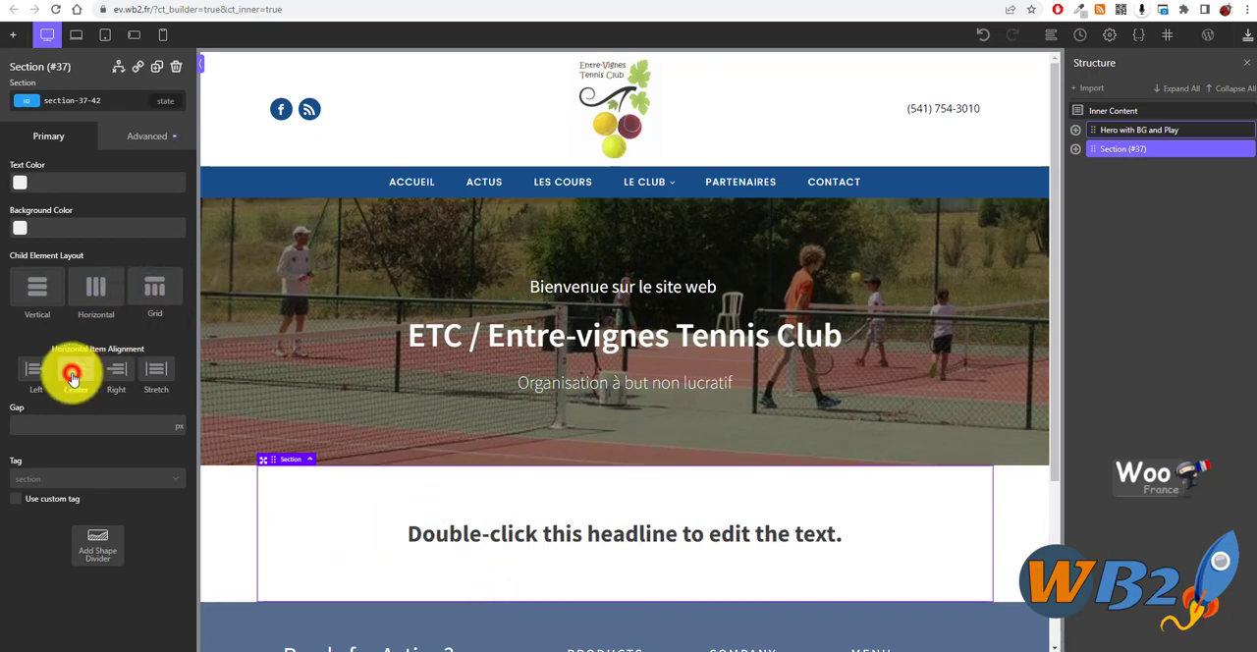
- Replace the placeholder text of the heading with "L'actu du club"
{"action": "double_click", "coordinate": [632, 538]}
{"action": "left_click", "coordinate": [631, 535]}
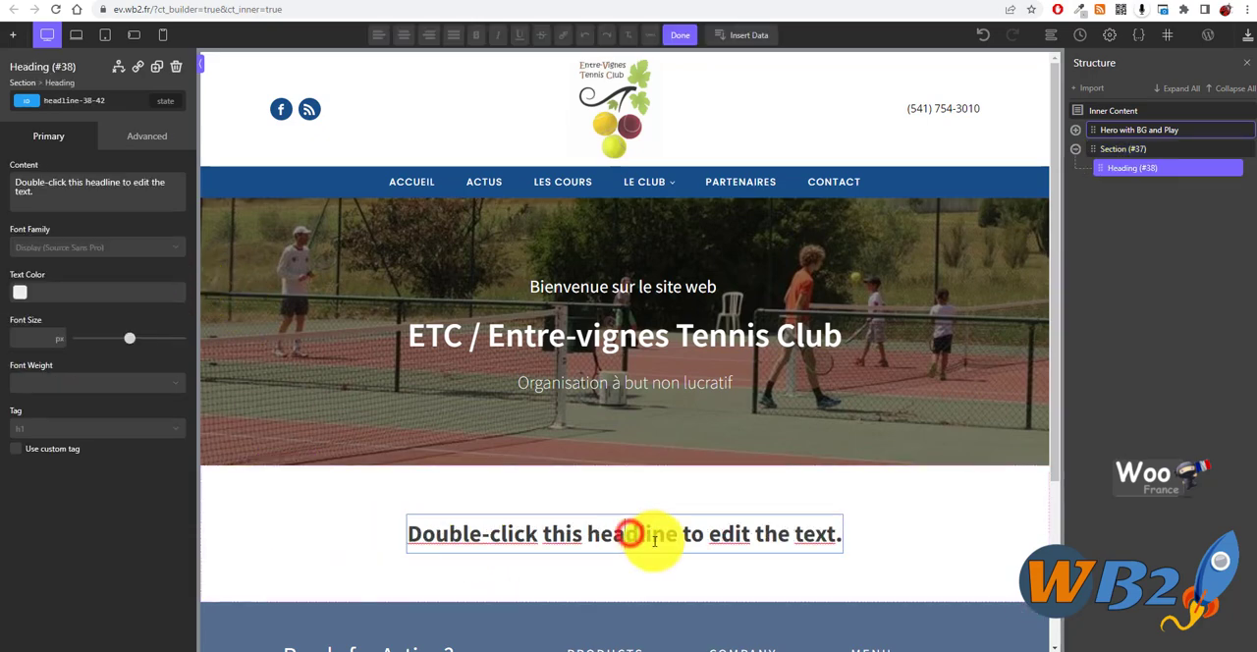
{"action": "key", "text": "ctrl+a"}
{"action": "type", "text": "L"}
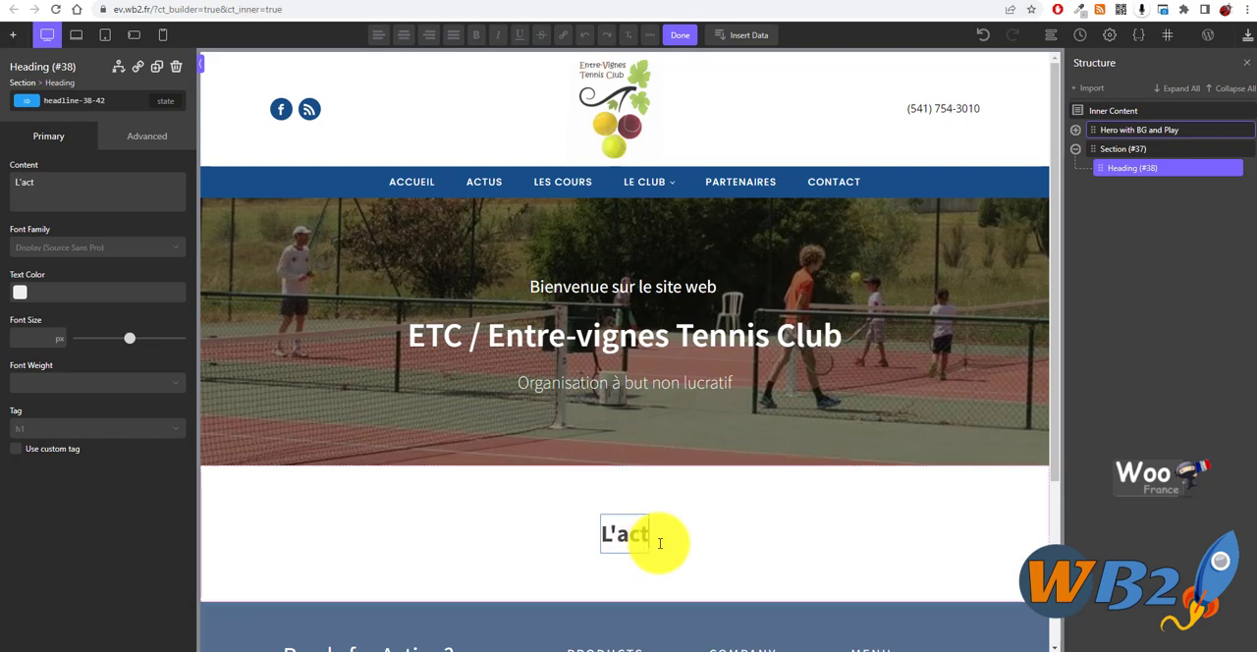
{"action": "type", "text": "'actu du club"}
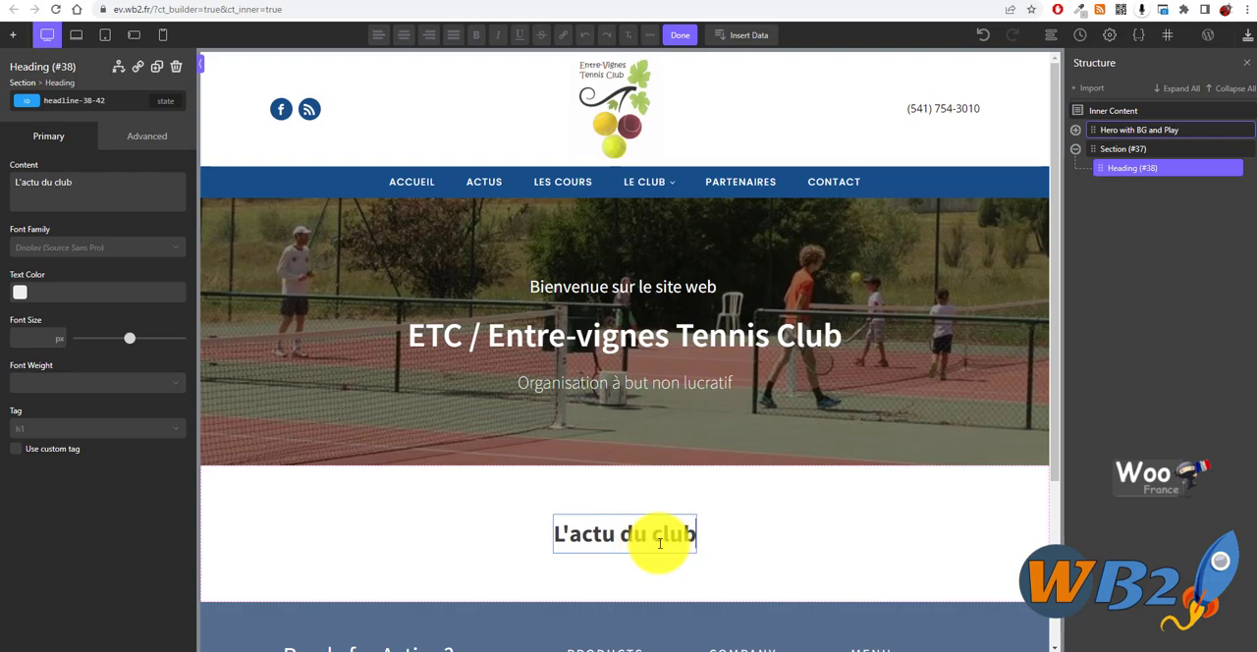
{"action": "left_click", "coordinate": [708, 576]}
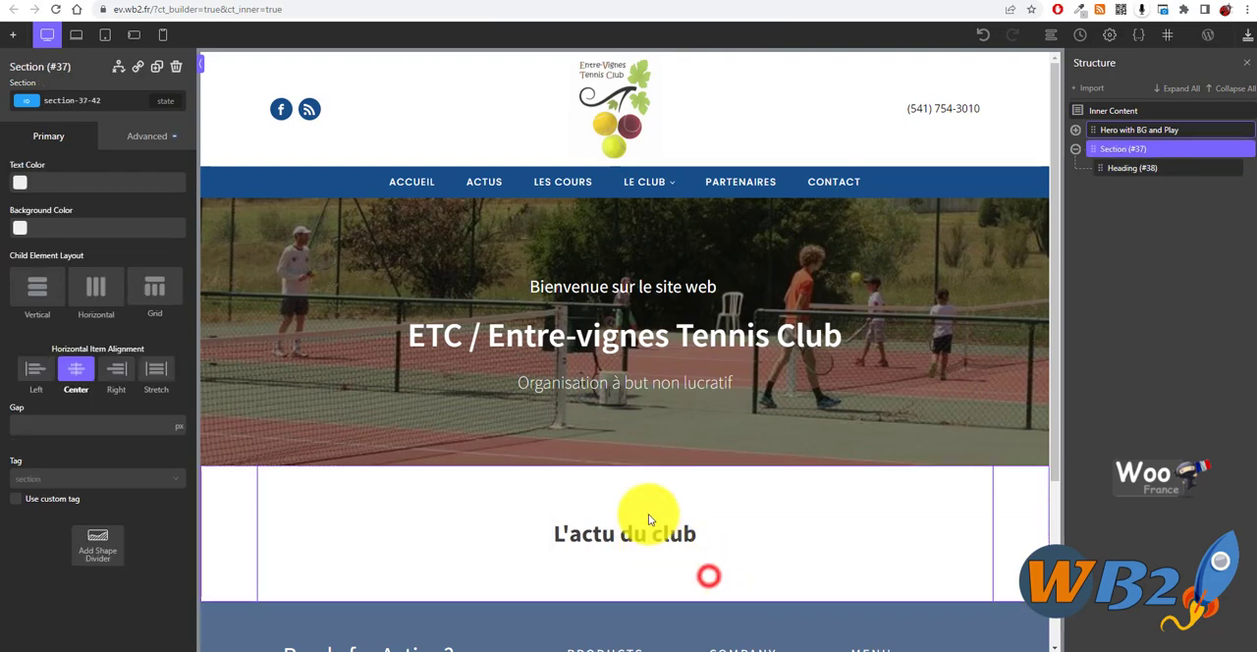
- Reduce the section's padding above and below the "L'actu du club" heading
{"action": "left_click", "coordinate": [648, 511]}
{"action": "left_click_drag", "start_coordinate": [645, 506], "coordinate": [644, 482]}
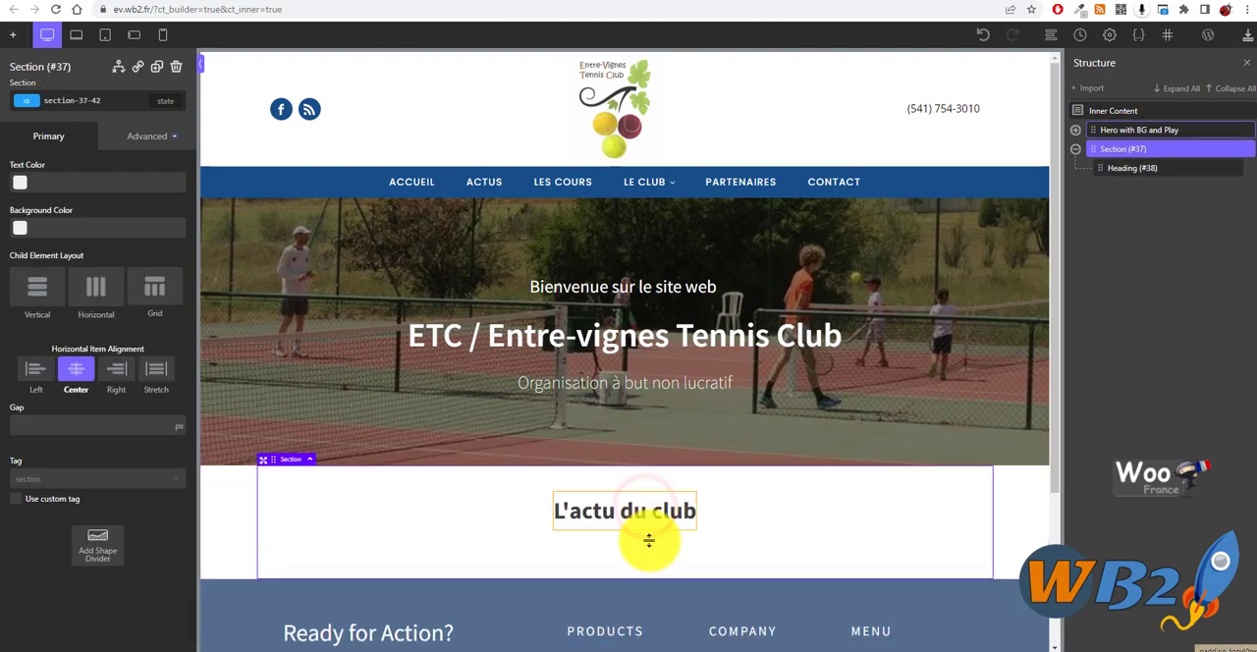
{"action": "left_click_drag", "start_coordinate": [639, 556], "coordinate": [639, 543]}
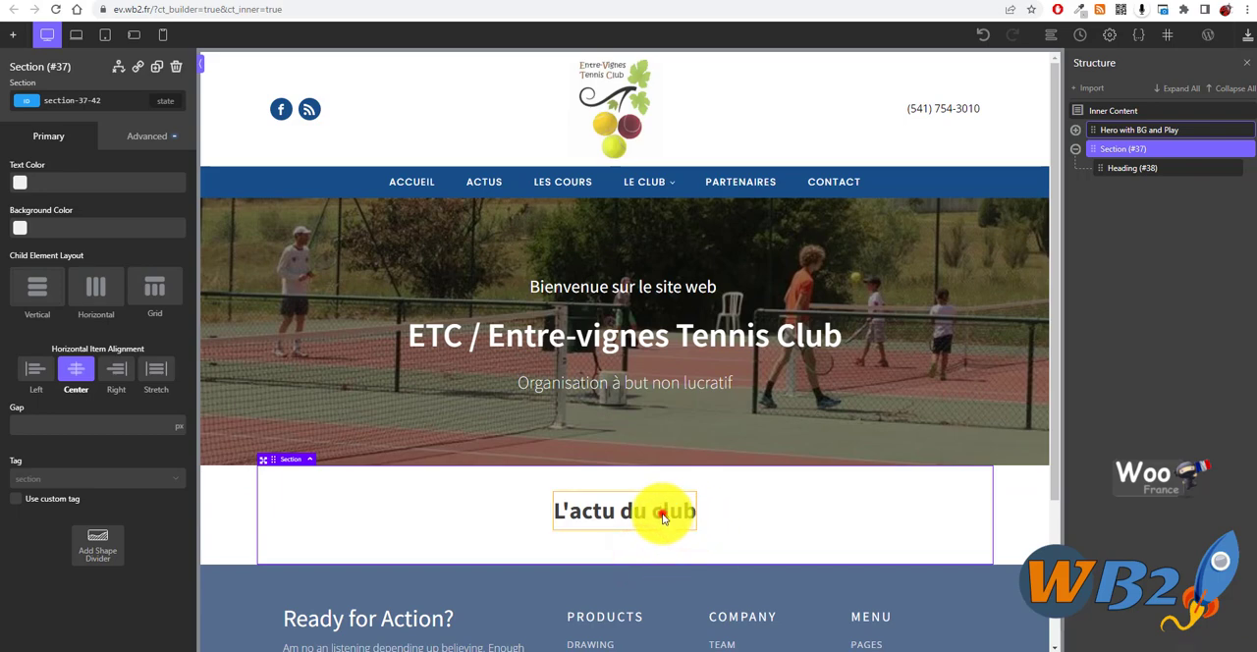
{"action": "left_click", "coordinate": [662, 511]}
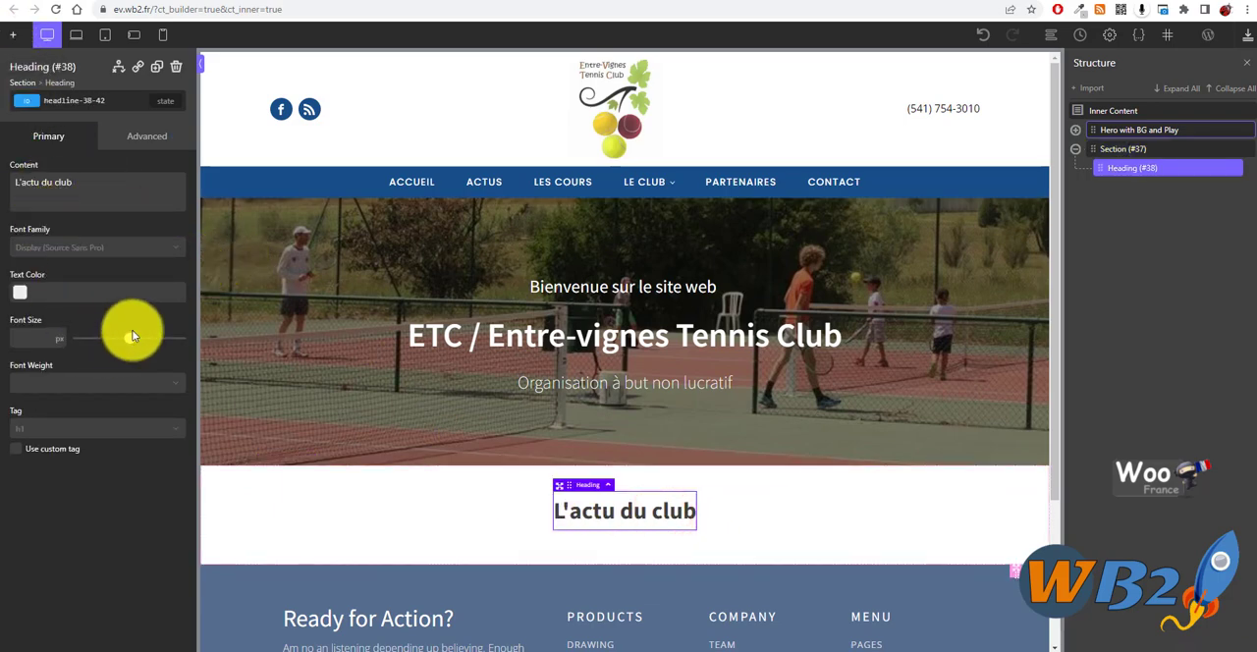
{"action": "left_click", "coordinate": [626, 553]}
{"action": "left_click", "coordinate": [626, 553]}
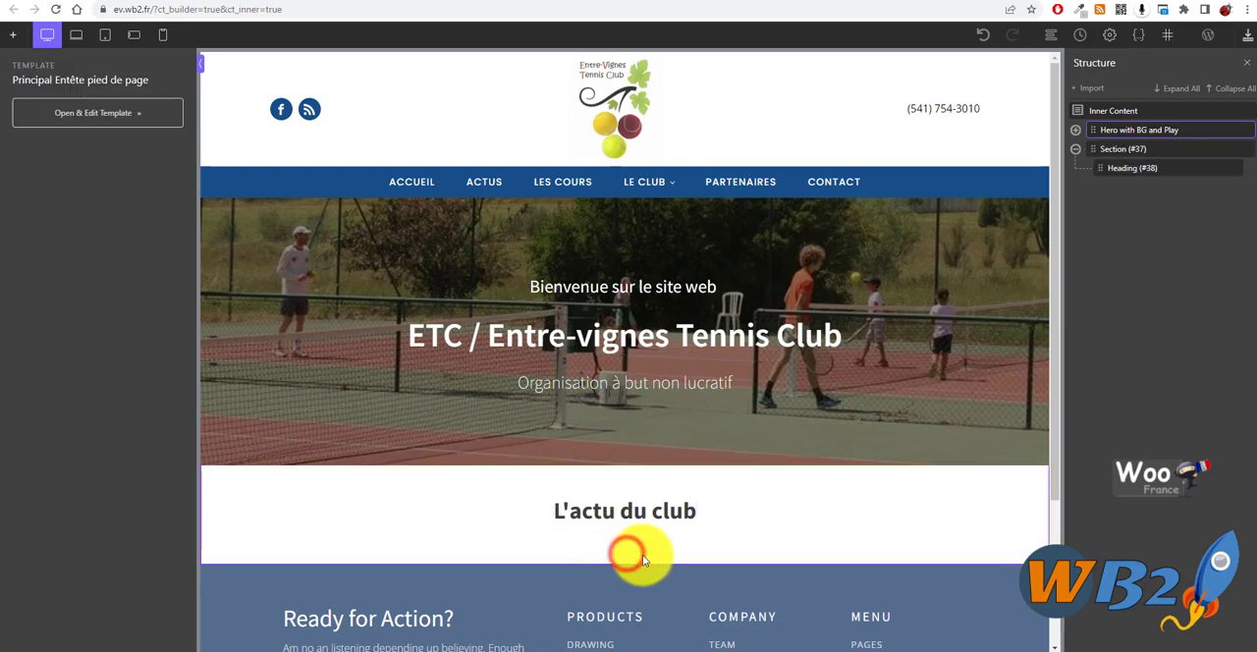
{"action": "left_click", "coordinate": [680, 530]}
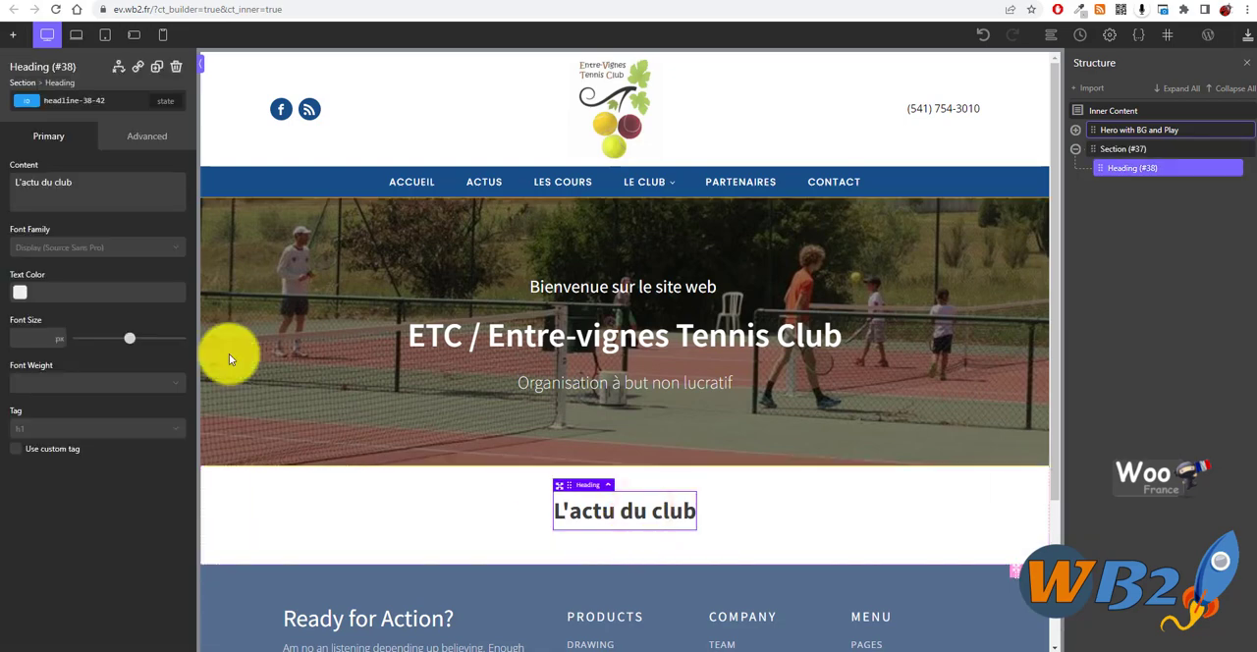
- Look through the Basics, Helpers and WordPress components, including the Dynamic Data elements, for a way to show blog posts
{"action": "left_click", "coordinate": [13, 35]}
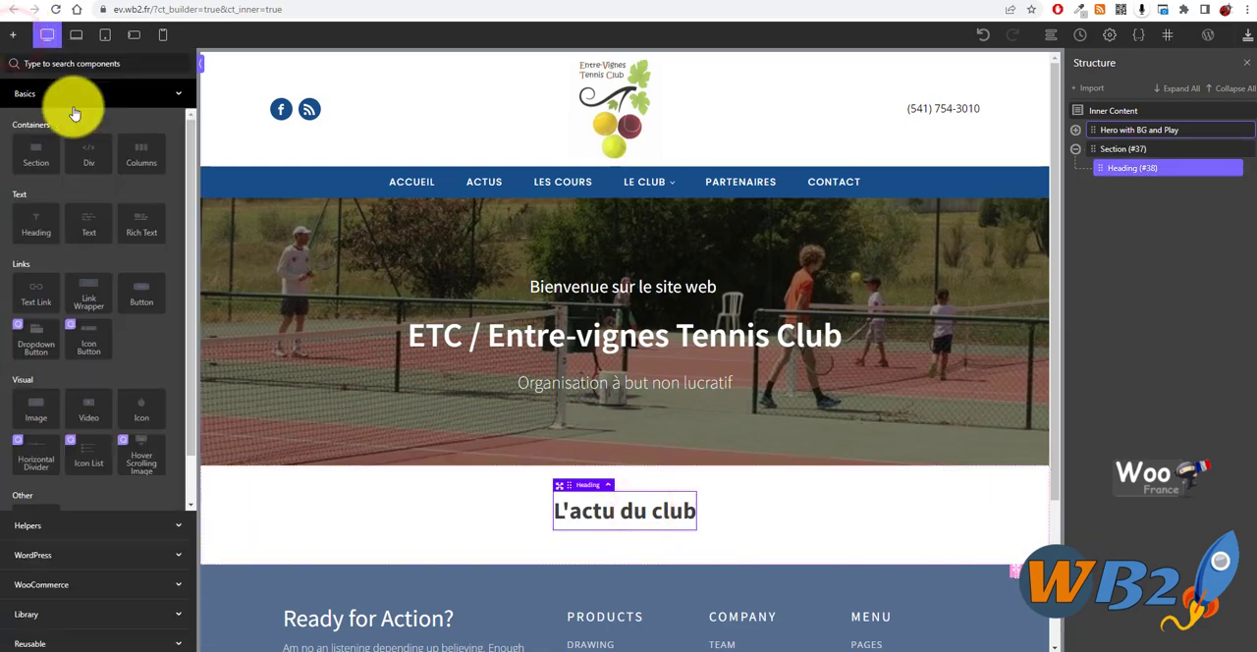
{"action": "scroll", "coordinate": [134, 324], "scroll_direction": "down", "scroll_amount": 3}
{"action": "left_click", "coordinate": [175, 523]}
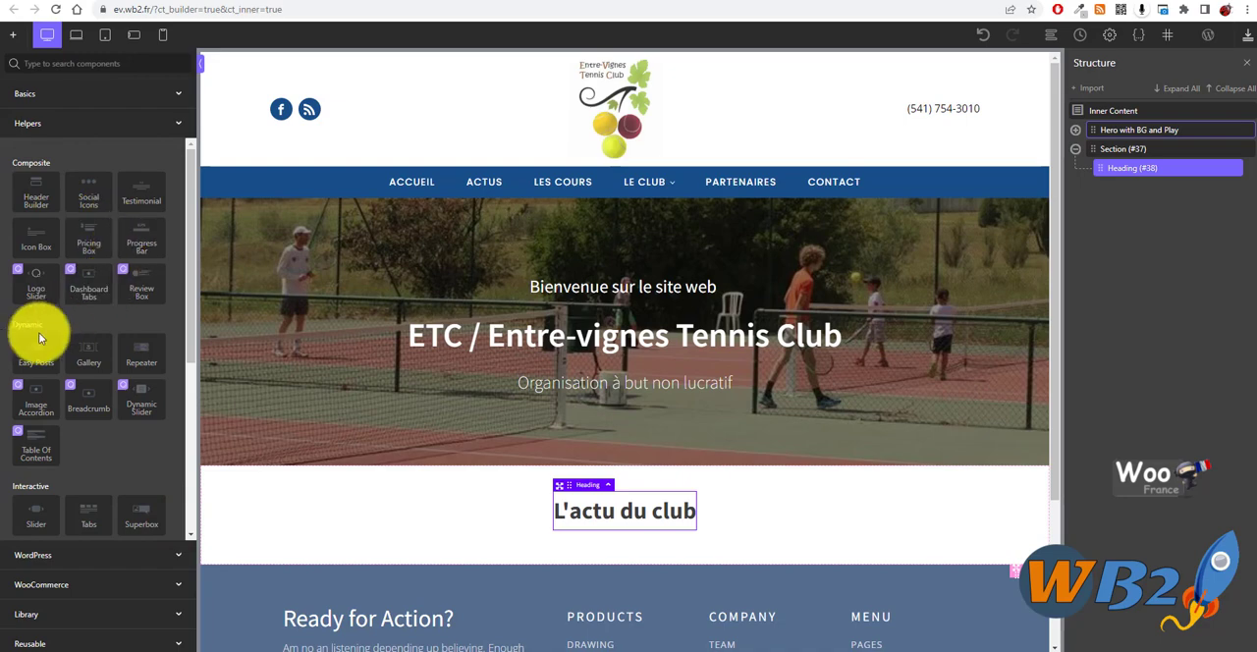
{"action": "scroll", "coordinate": [128, 447], "scroll_direction": "down", "scroll_amount": 5}
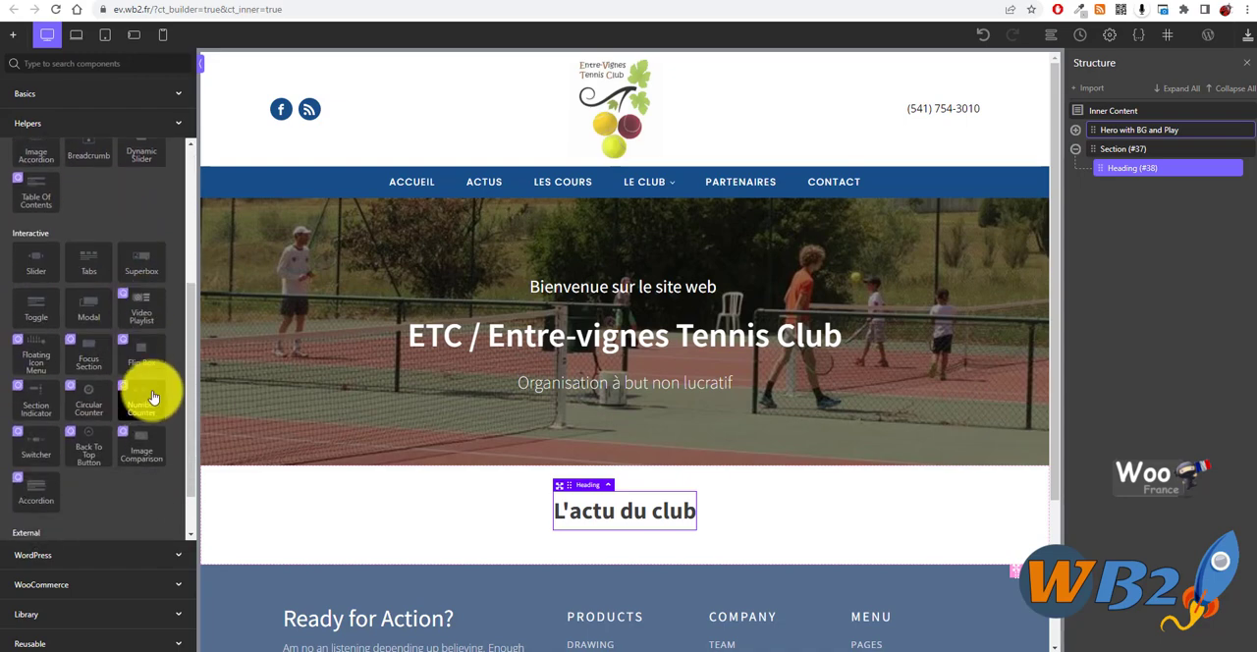
{"action": "left_click", "coordinate": [150, 565]}
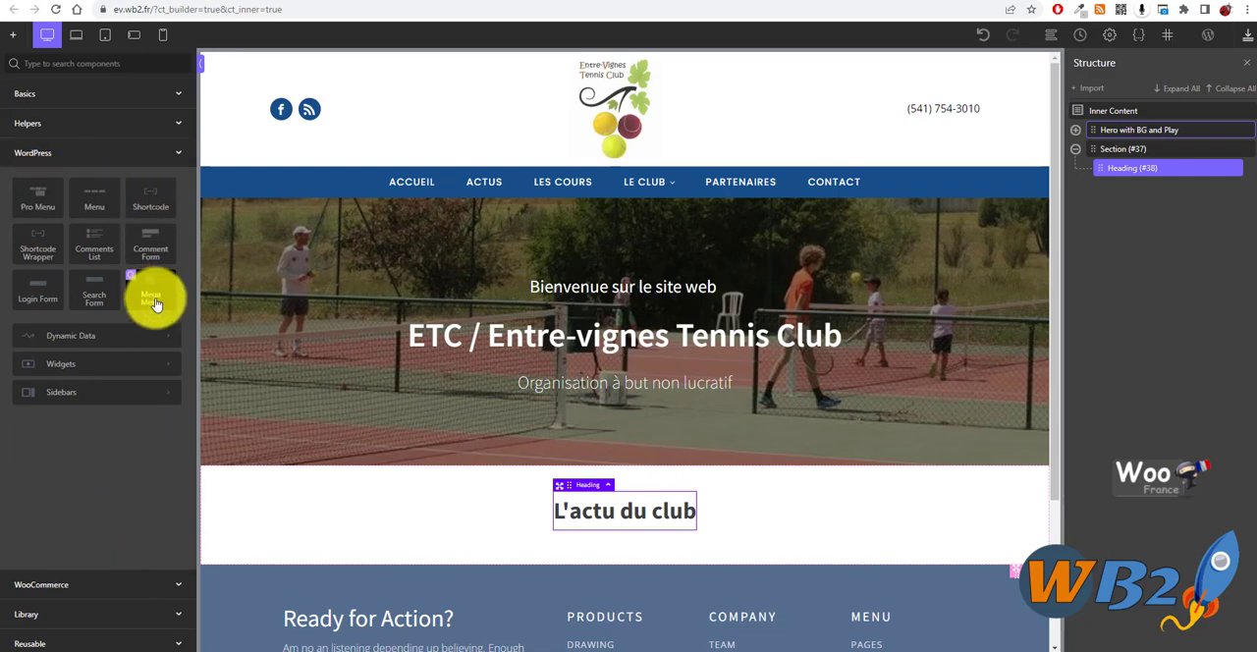
{"action": "left_click", "coordinate": [158, 340]}
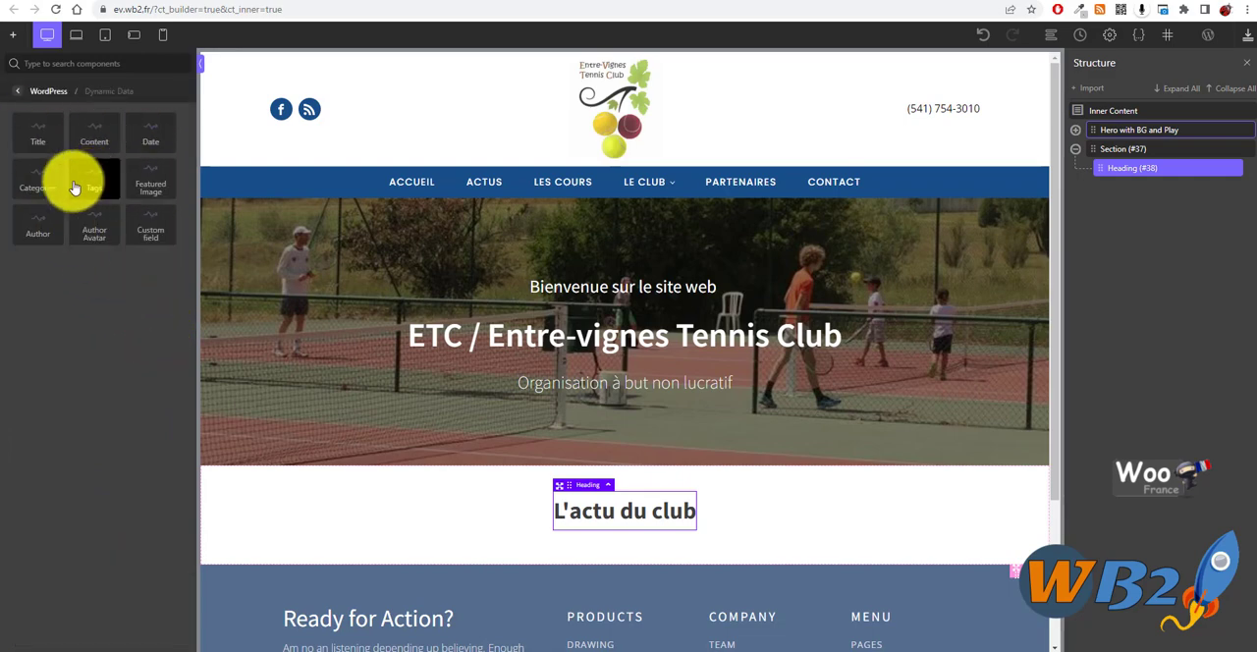
{"action": "left_click", "coordinate": [47, 92]}
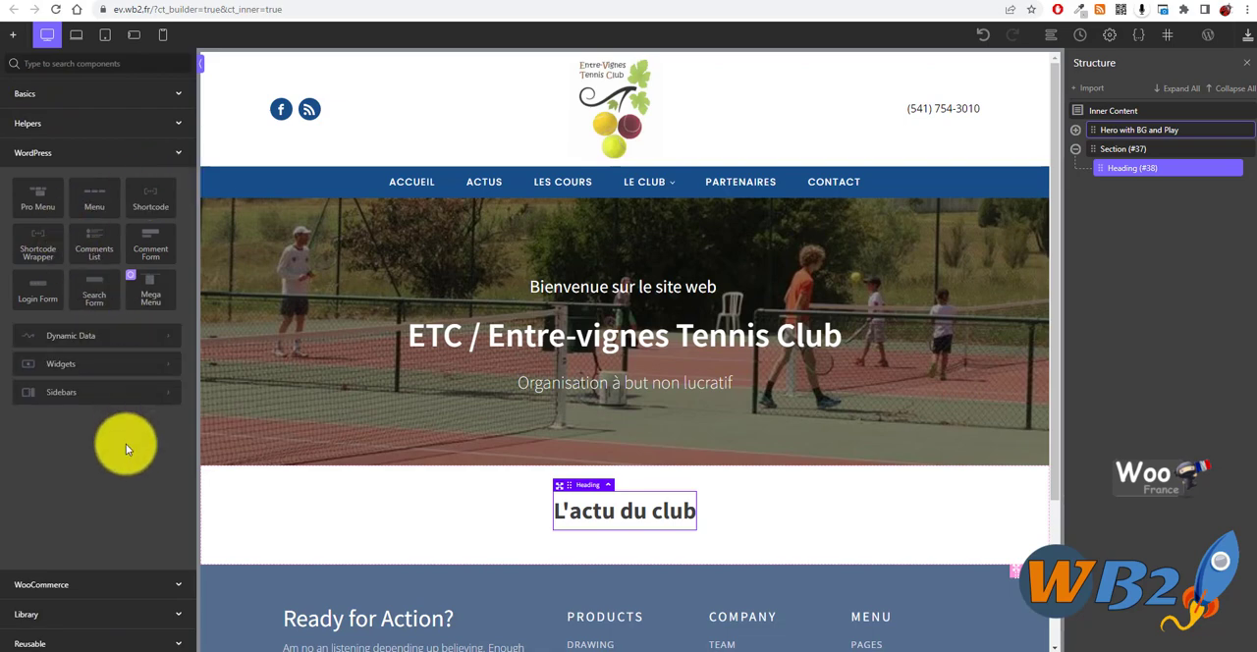
- Search the components for "bl" and "po", and try to insert the Easy Posts component
{"action": "left_click", "coordinate": [56, 63]}
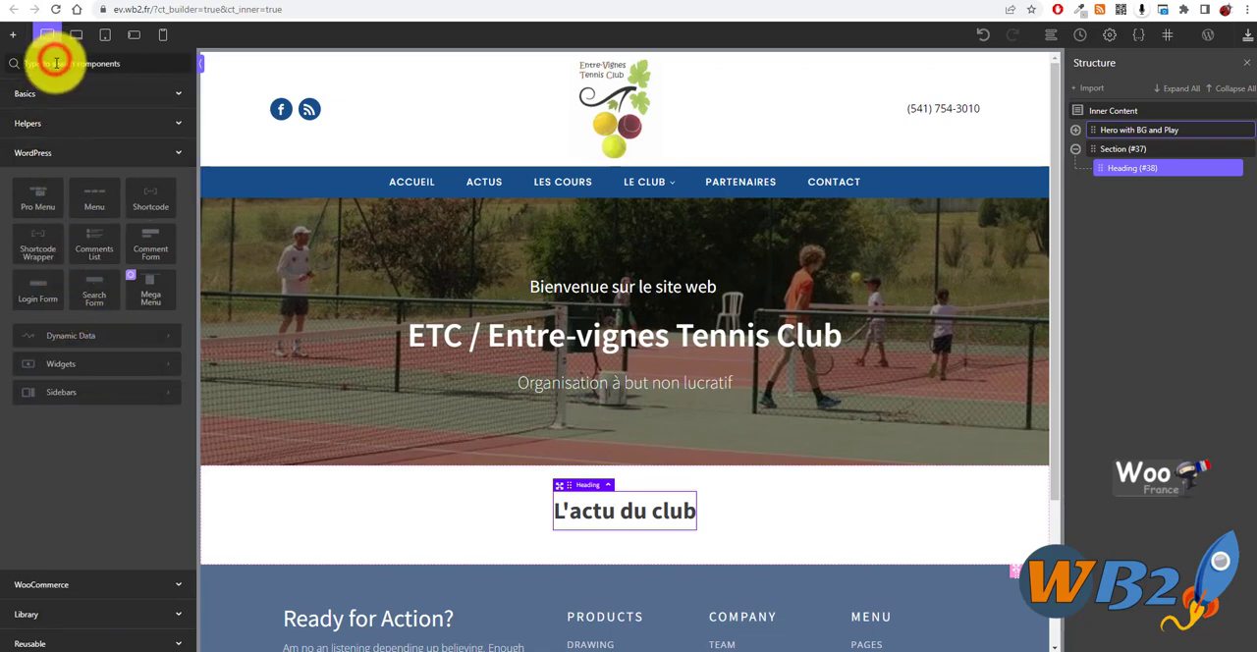
{"action": "type", "text": "bl"}
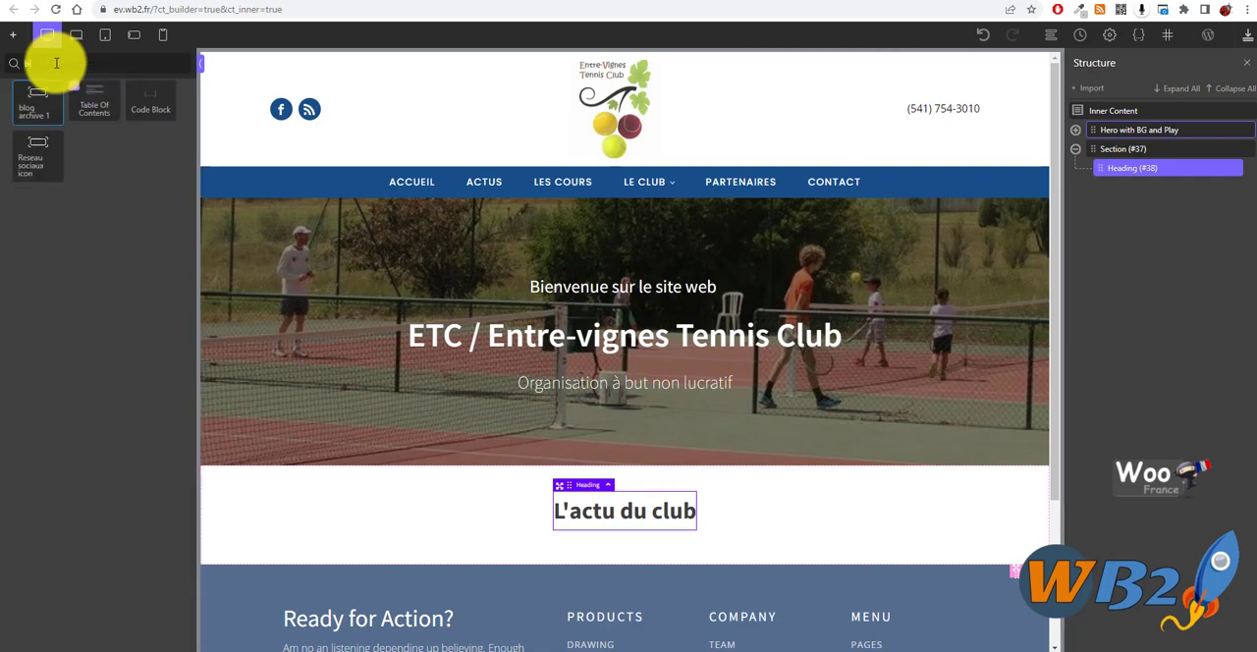
{"action": "key", "text": "BackSpace"}
{"action": "key", "text": "BackSpace"}
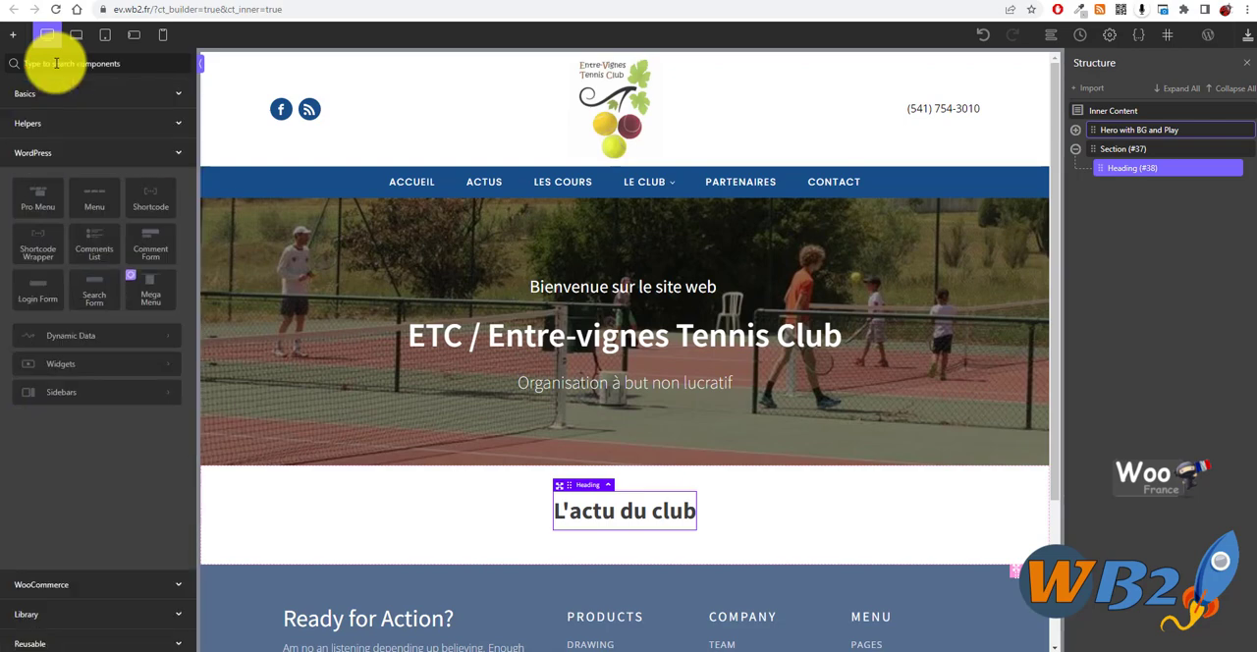
{"action": "type", "text": "po"}
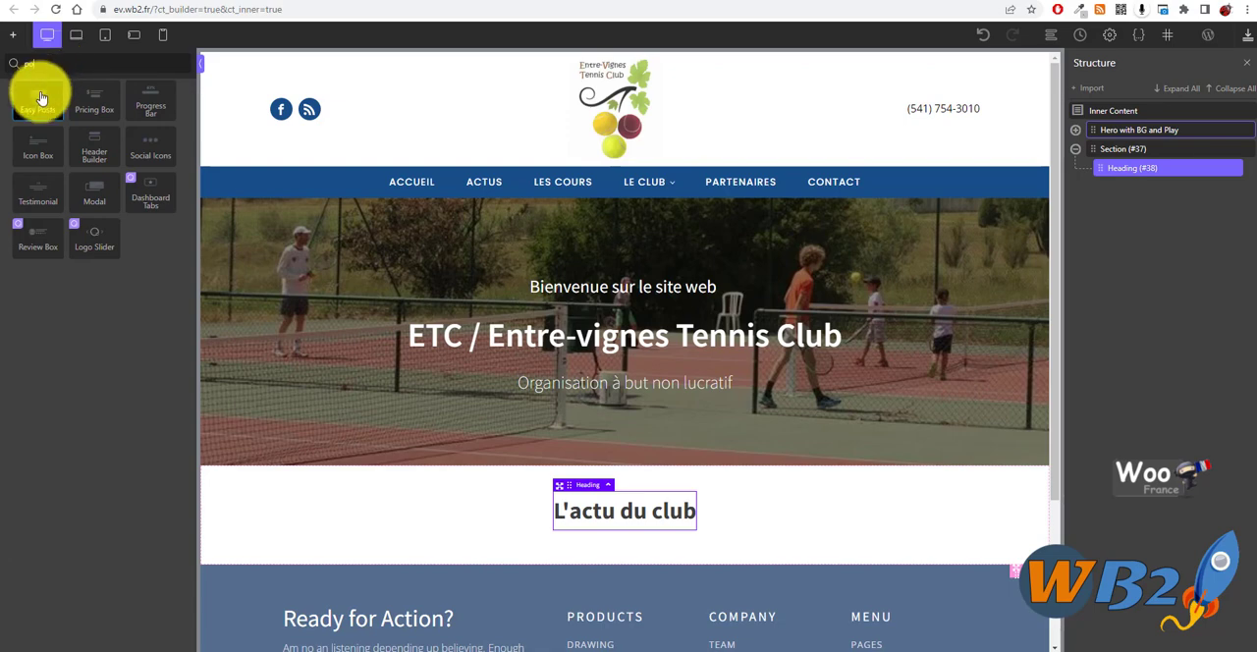
{"action": "left_click", "coordinate": [43, 98]}
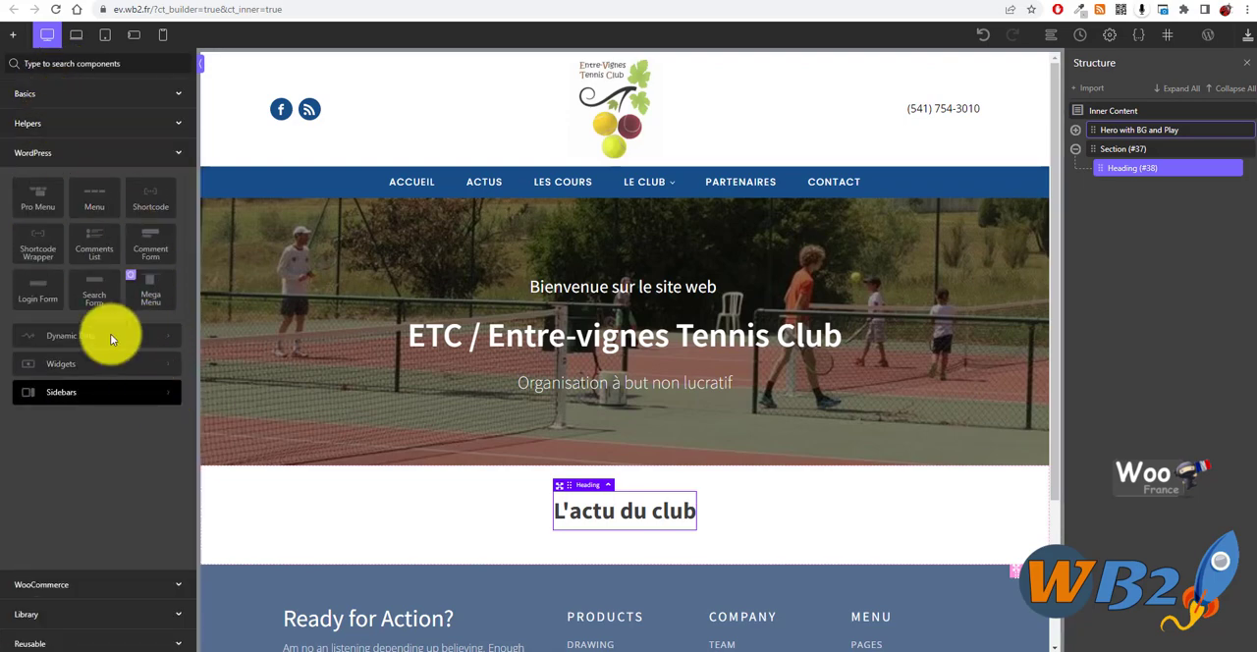
- Look through the Helpers, Library and Basics components for an element that can list the club's posts
{"action": "left_click", "coordinate": [139, 132]}
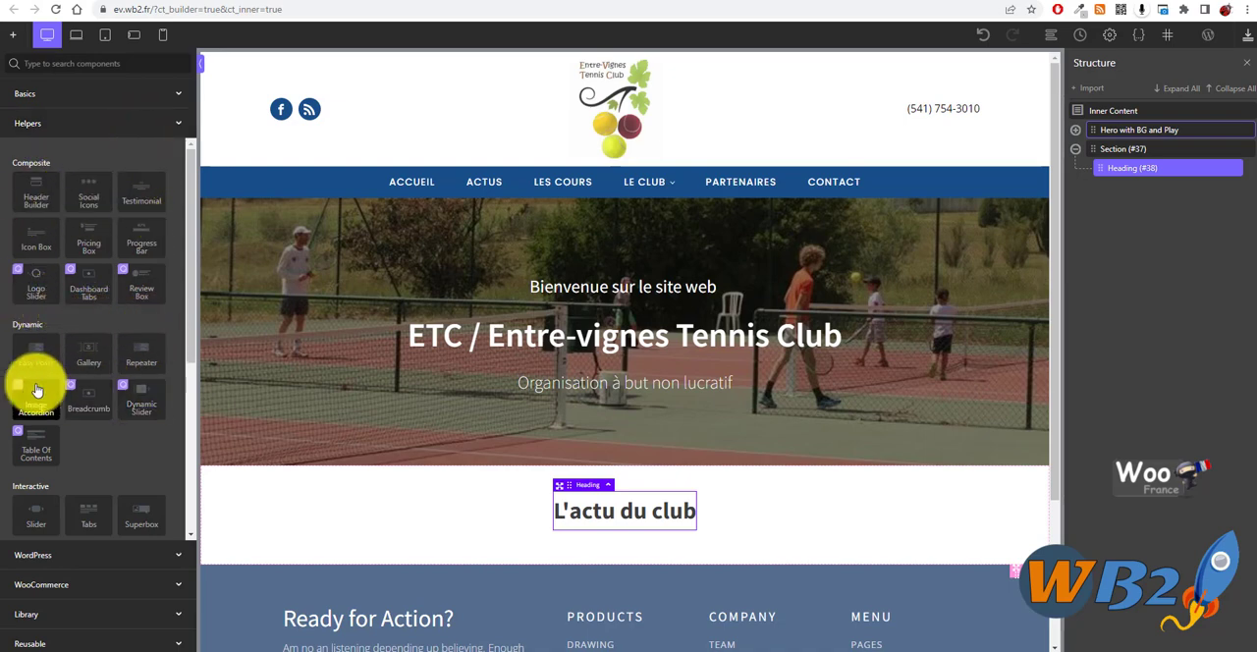
{"action": "scroll", "coordinate": [144, 447], "scroll_direction": "down", "scroll_amount": 1}
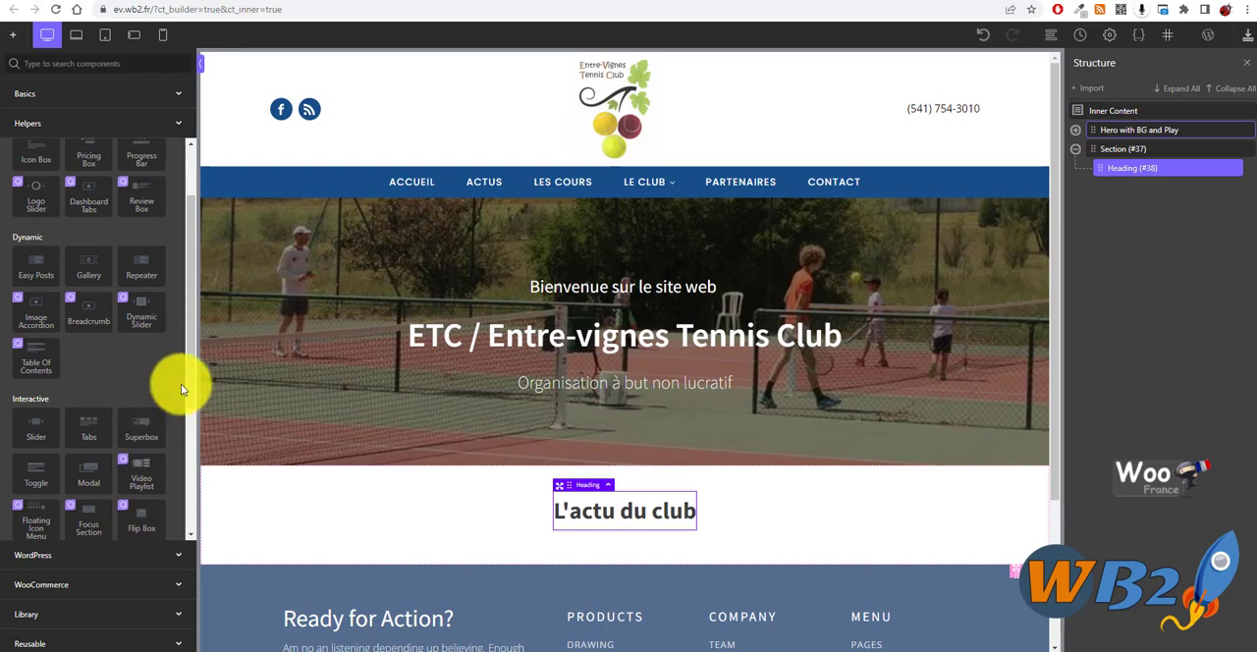
{"action": "scroll", "coordinate": [169, 434], "scroll_direction": "down", "scroll_amount": 1}
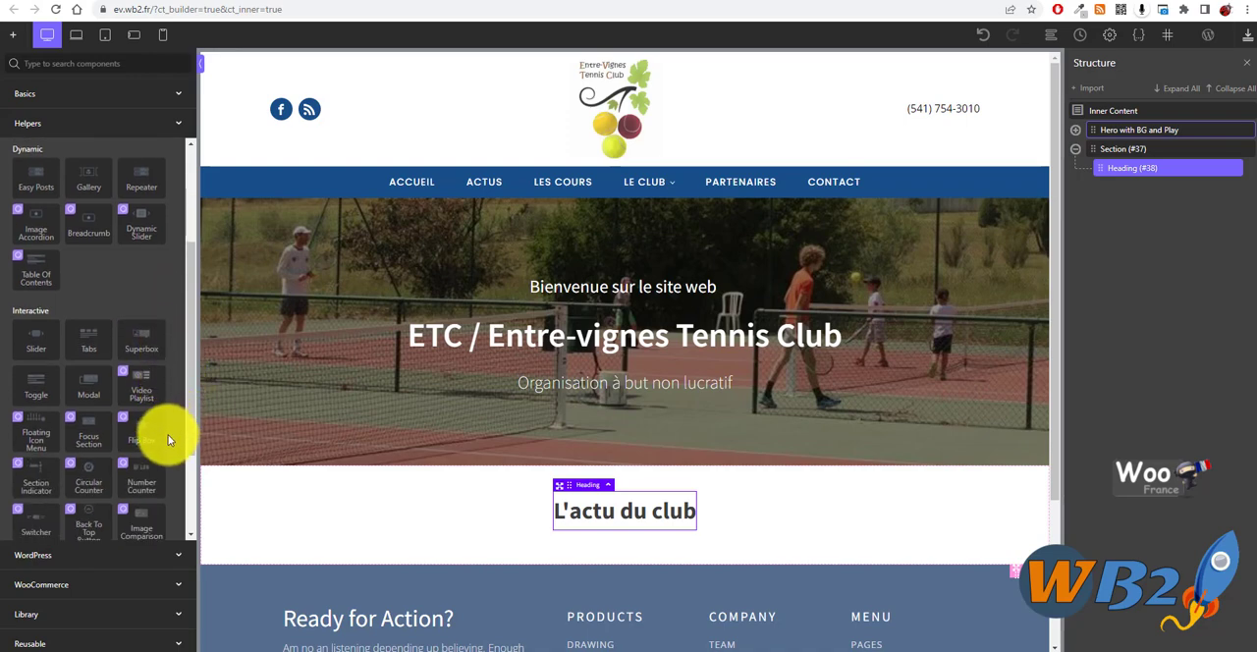
{"action": "scroll", "coordinate": [167, 423], "scroll_direction": "down", "scroll_amount": 1}
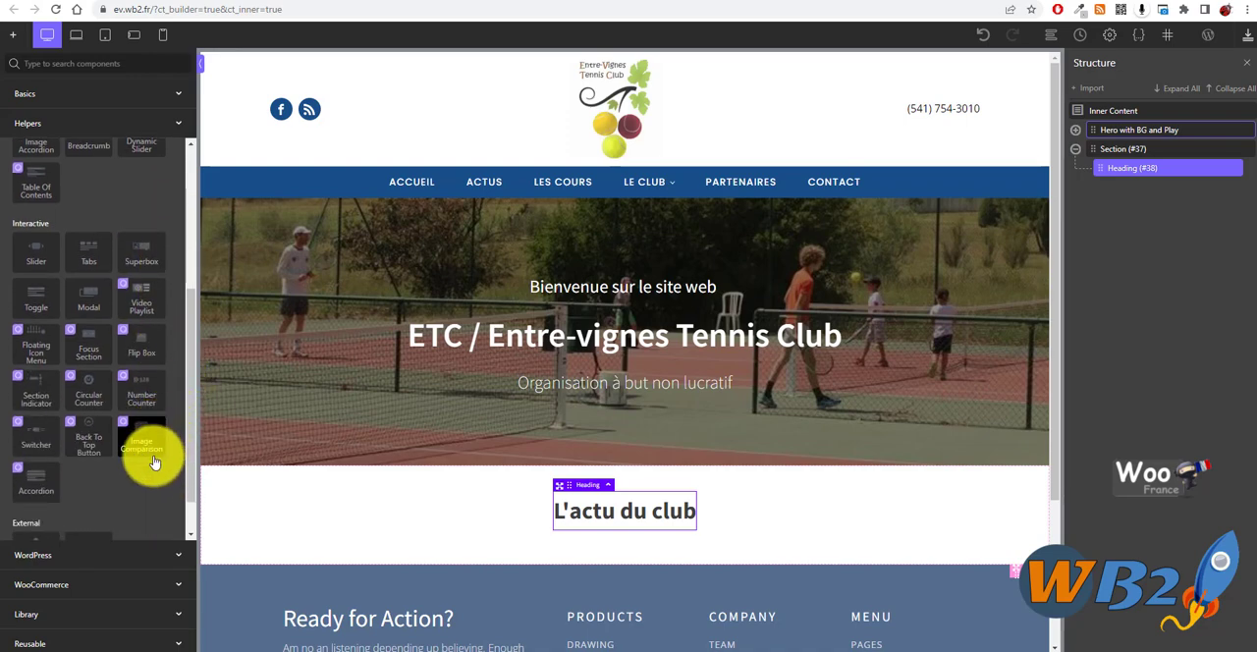
{"action": "scroll", "coordinate": [157, 455], "scroll_direction": "down", "scroll_amount": 1}
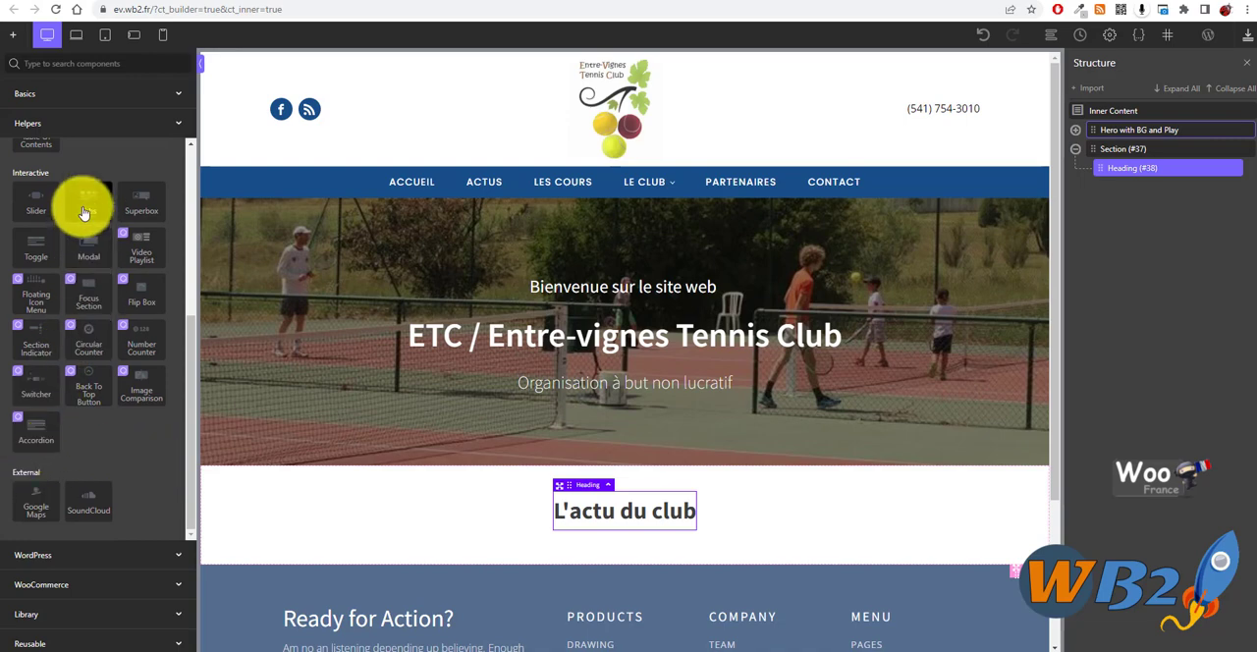
{"action": "scroll", "coordinate": [110, 423], "scroll_direction": "up", "scroll_amount": 4}
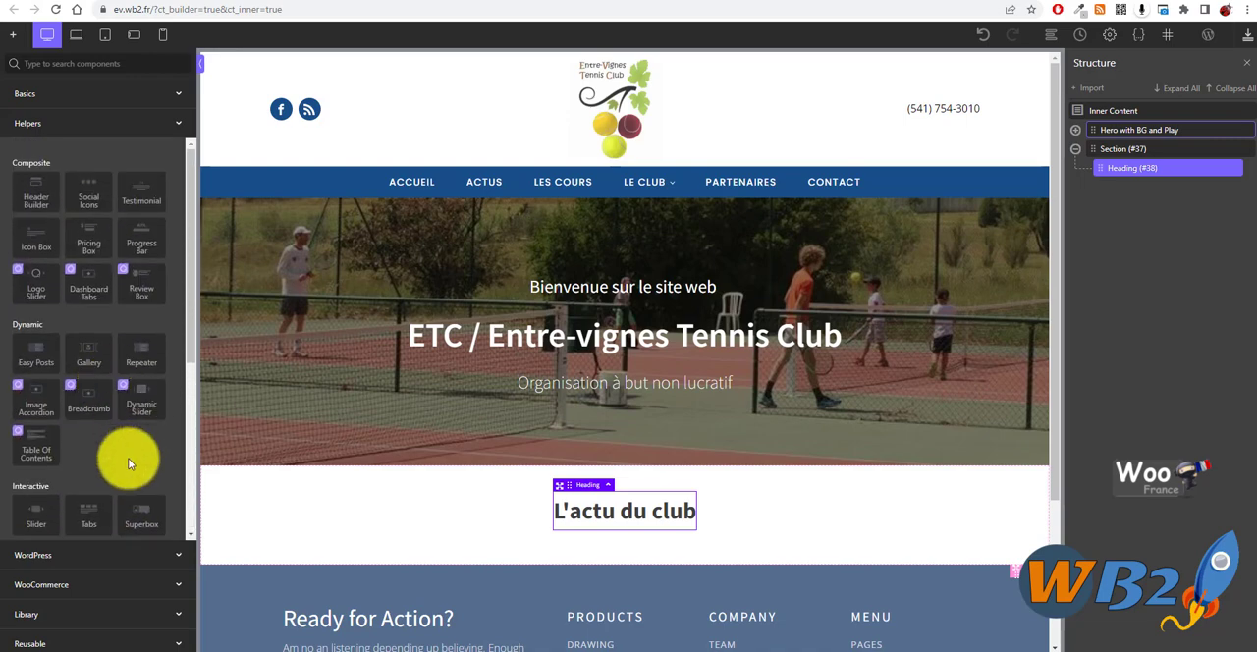
{"action": "scroll", "coordinate": [128, 438], "scroll_direction": "down", "scroll_amount": 4}
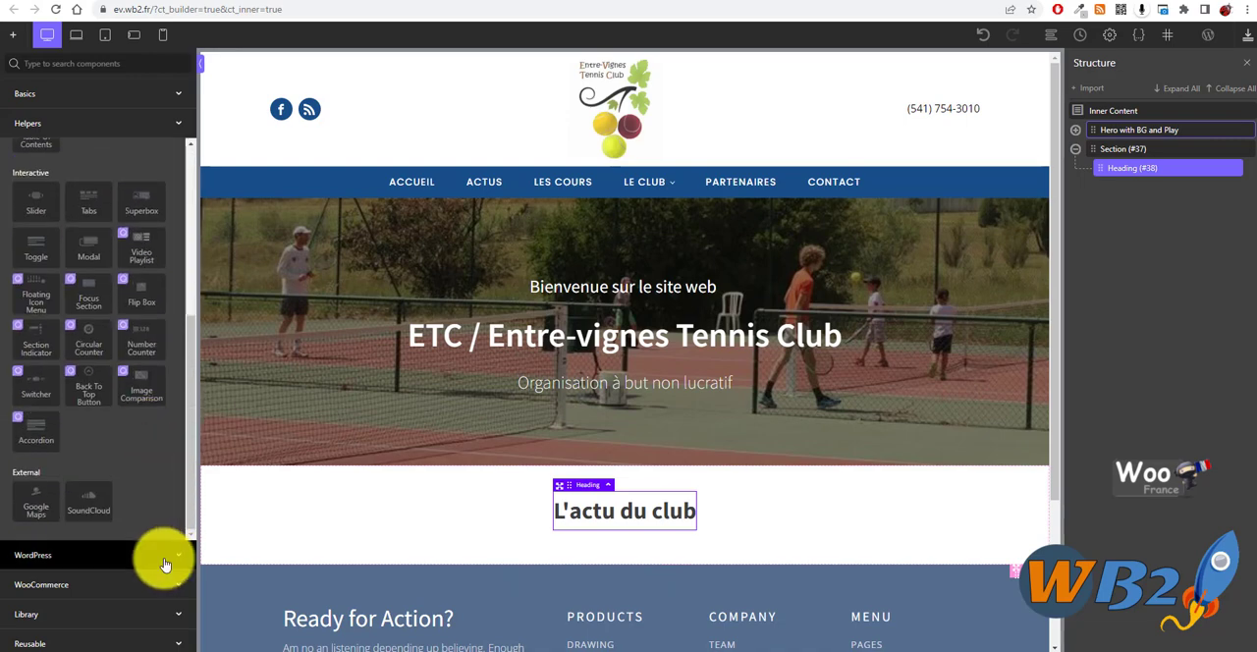
{"action": "left_click", "coordinate": [170, 625]}
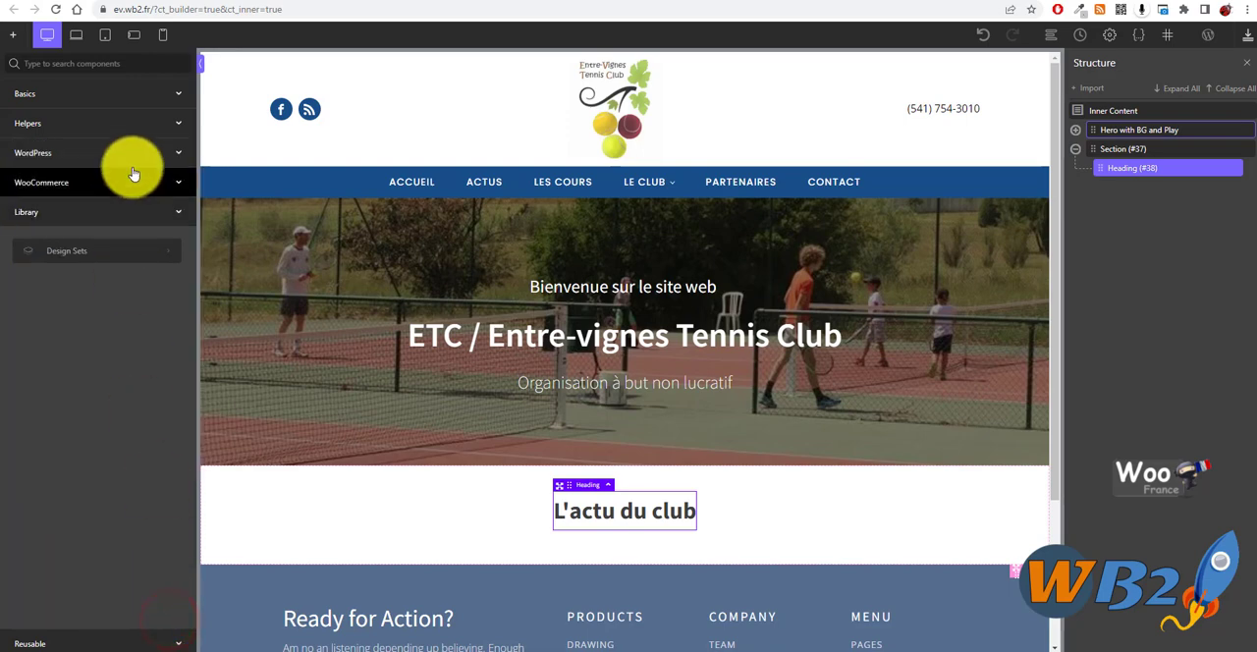
{"action": "left_click", "coordinate": [173, 97]}
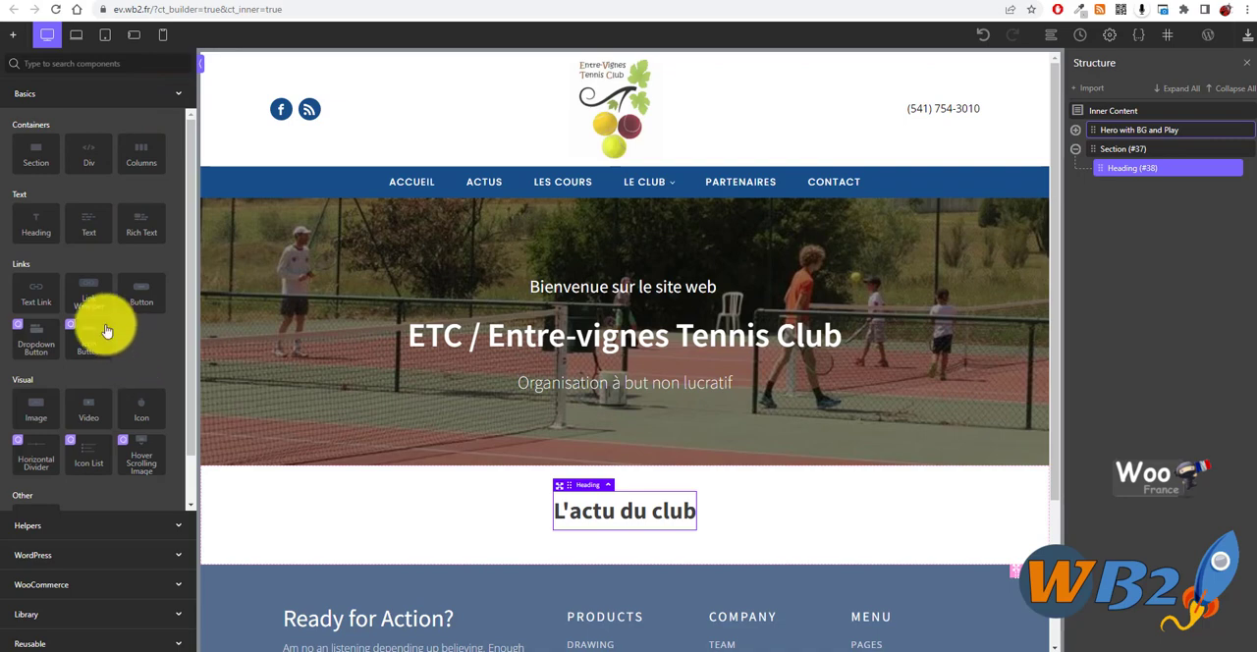
{"action": "scroll", "coordinate": [138, 347], "scroll_direction": "down", "scroll_amount": 1}
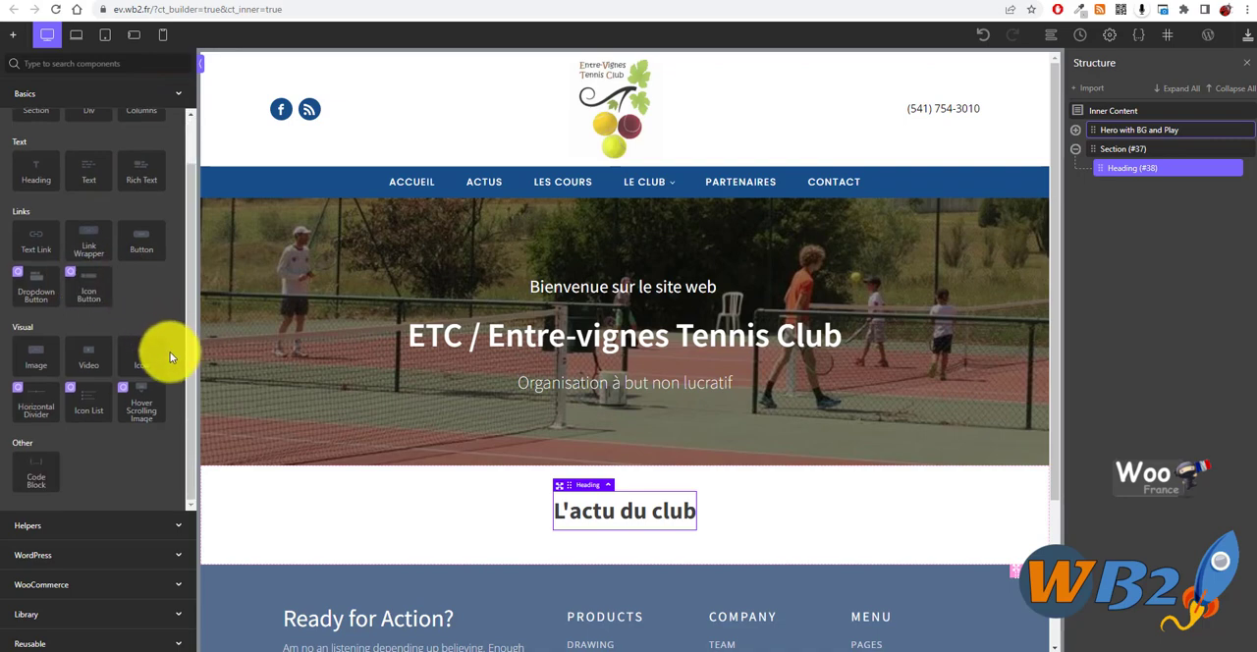
- Insert the Easy Posts component below the "L'actu du club" heading and review the listed posts
{"action": "left_click", "coordinate": [174, 523]}
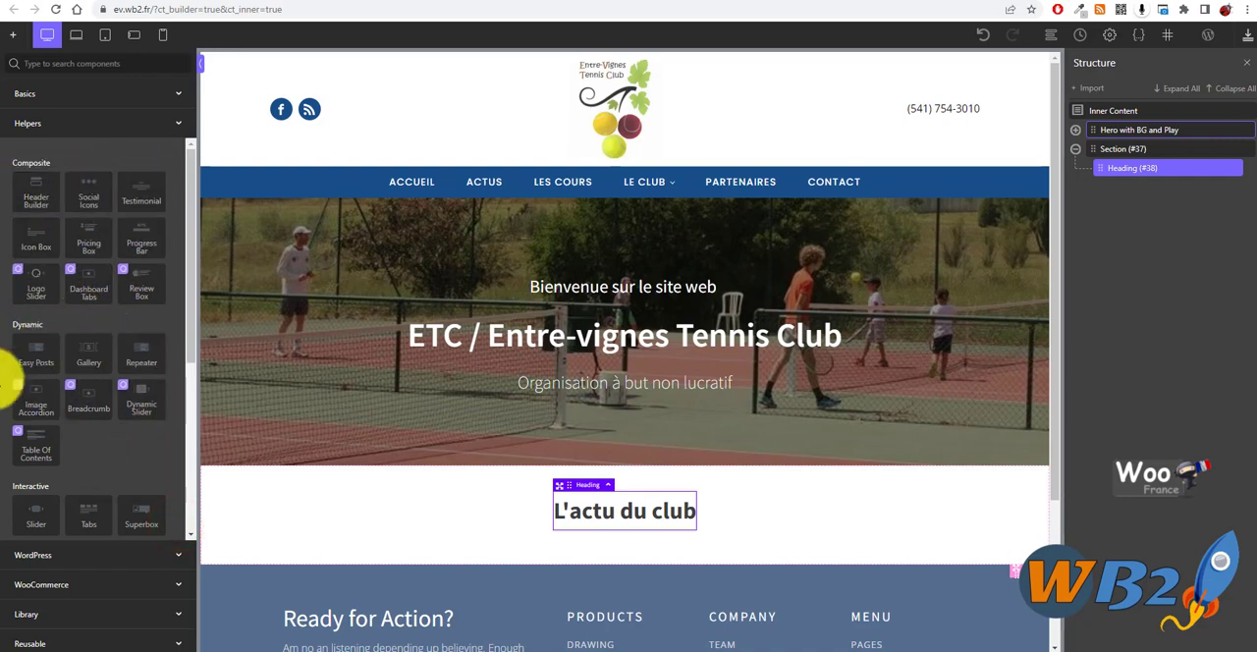
{"action": "left_click", "coordinate": [30, 358]}
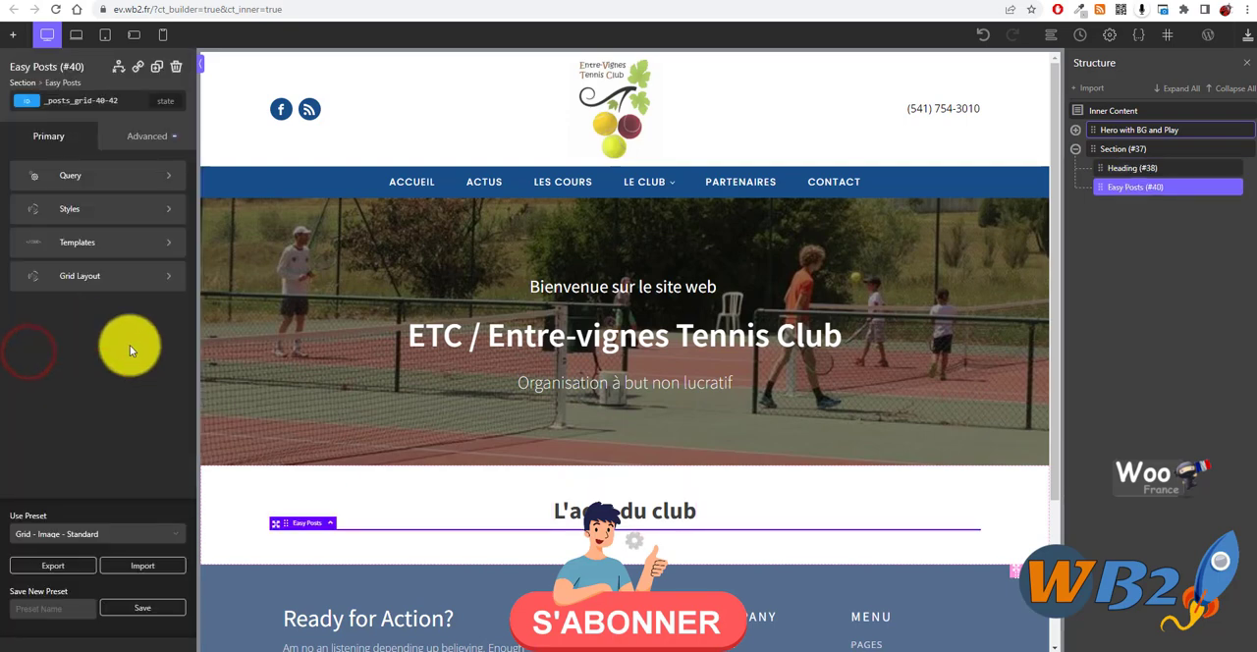
{"action": "scroll", "coordinate": [311, 319], "scroll_direction": "down", "scroll_amount": 3}
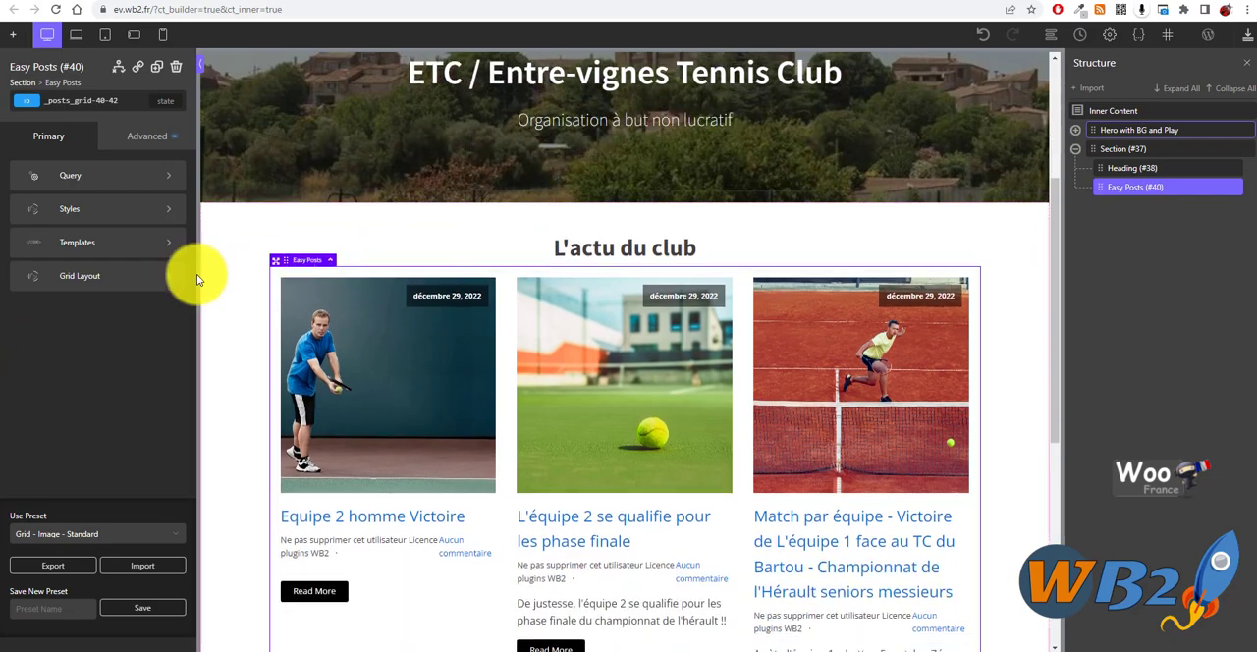
{"action": "scroll", "coordinate": [437, 282], "scroll_direction": "down", "scroll_amount": 5}
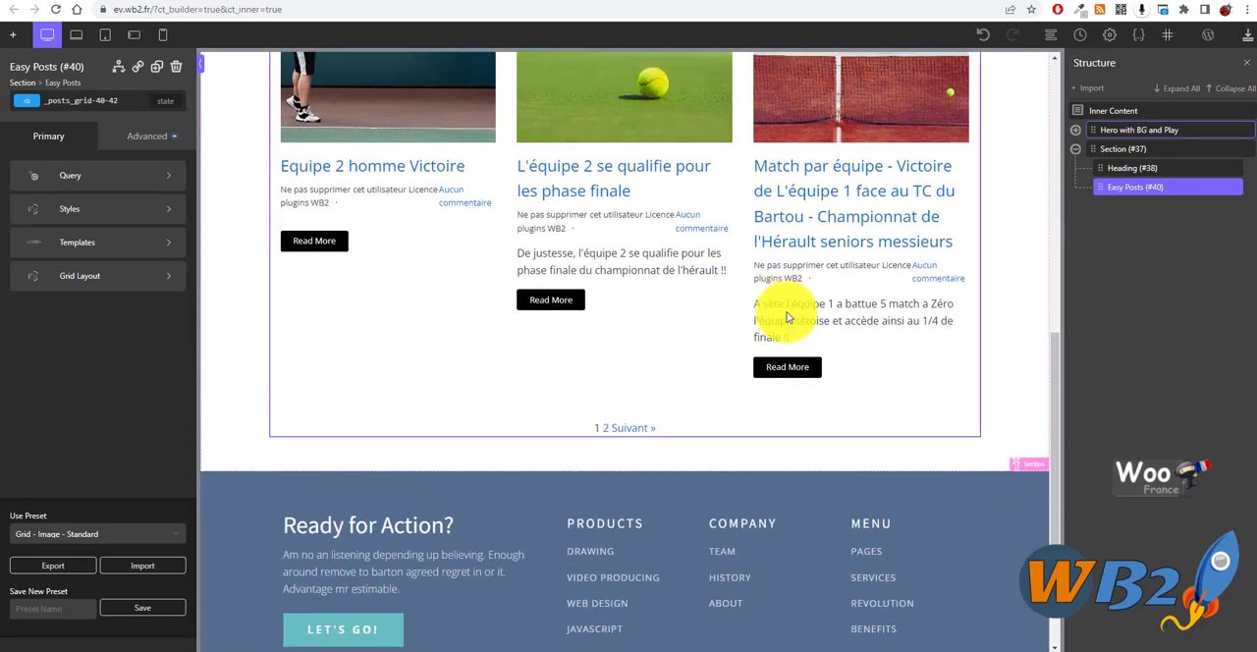
{"action": "scroll", "coordinate": [561, 359], "scroll_direction": "up", "scroll_amount": 3}
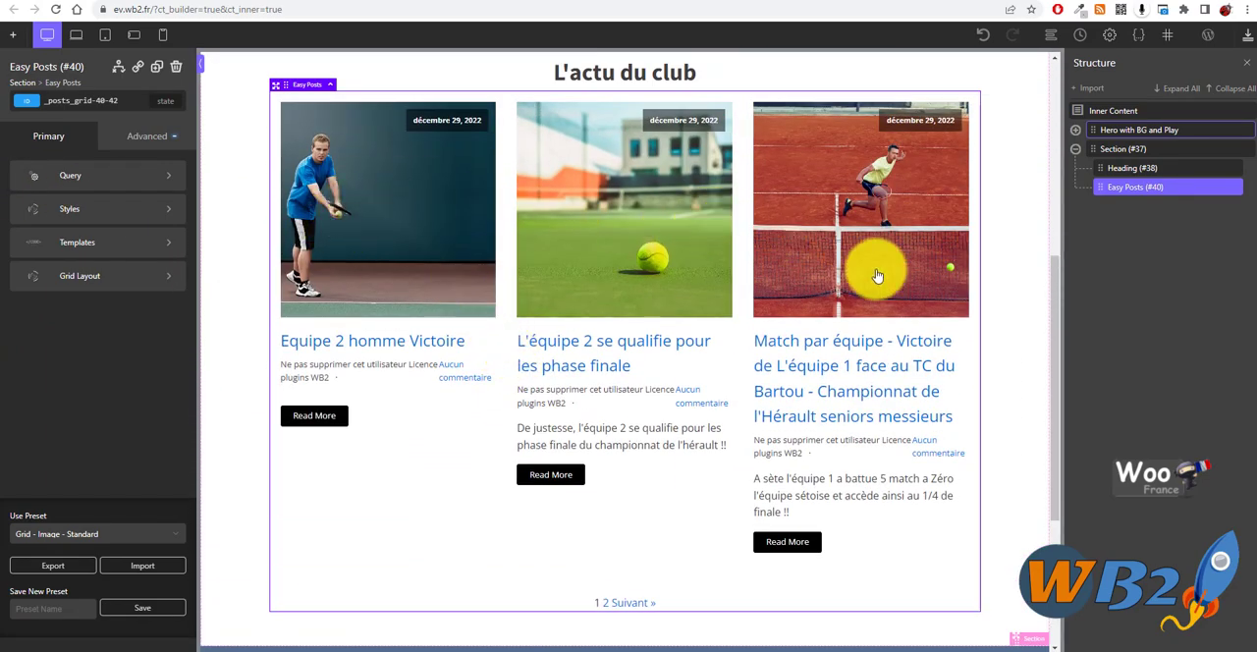
{"action": "scroll", "coordinate": [263, 272], "scroll_direction": "up", "scroll_amount": 1}
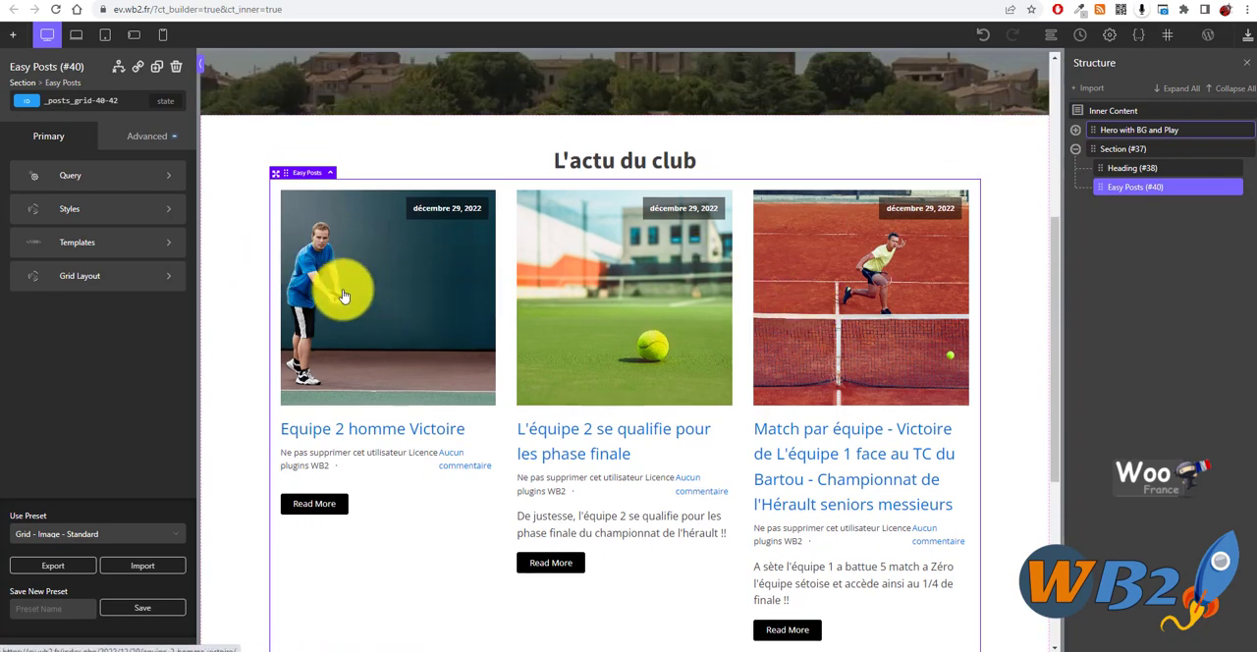
- Apply the "Grid - Image w/ Animated Dark Gradient Overlay" preset to the Easy Posts element and review the layout
{"action": "left_click", "coordinate": [137, 538]}
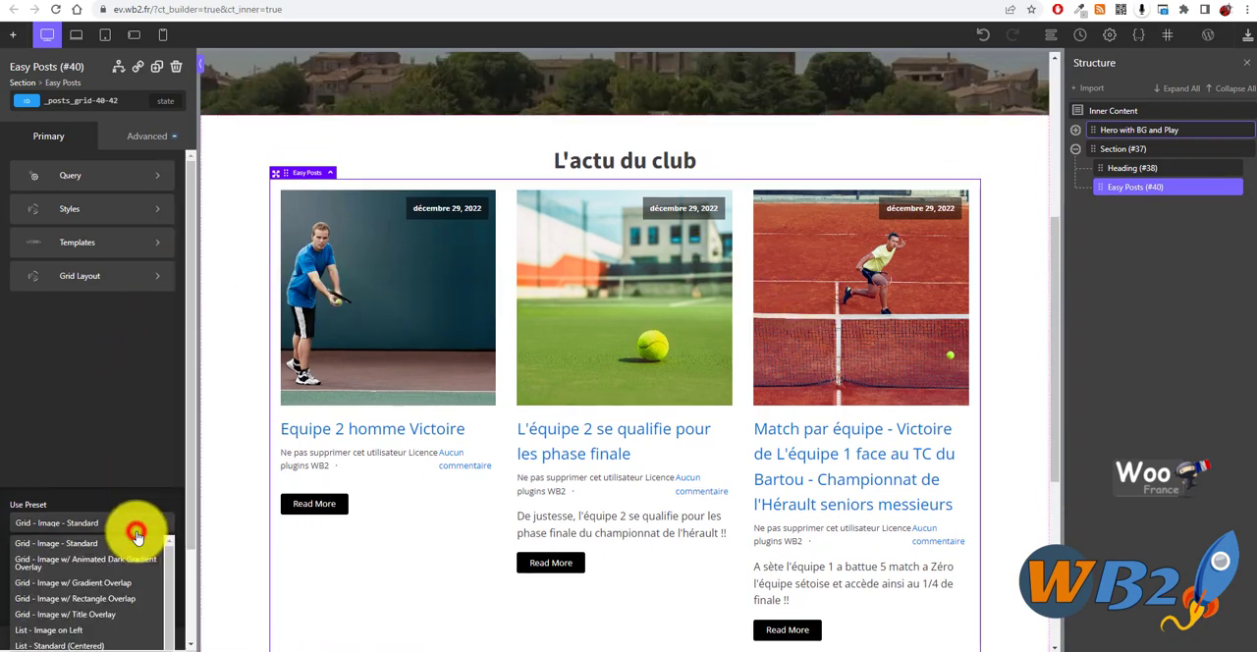
{"action": "left_click", "coordinate": [92, 569]}
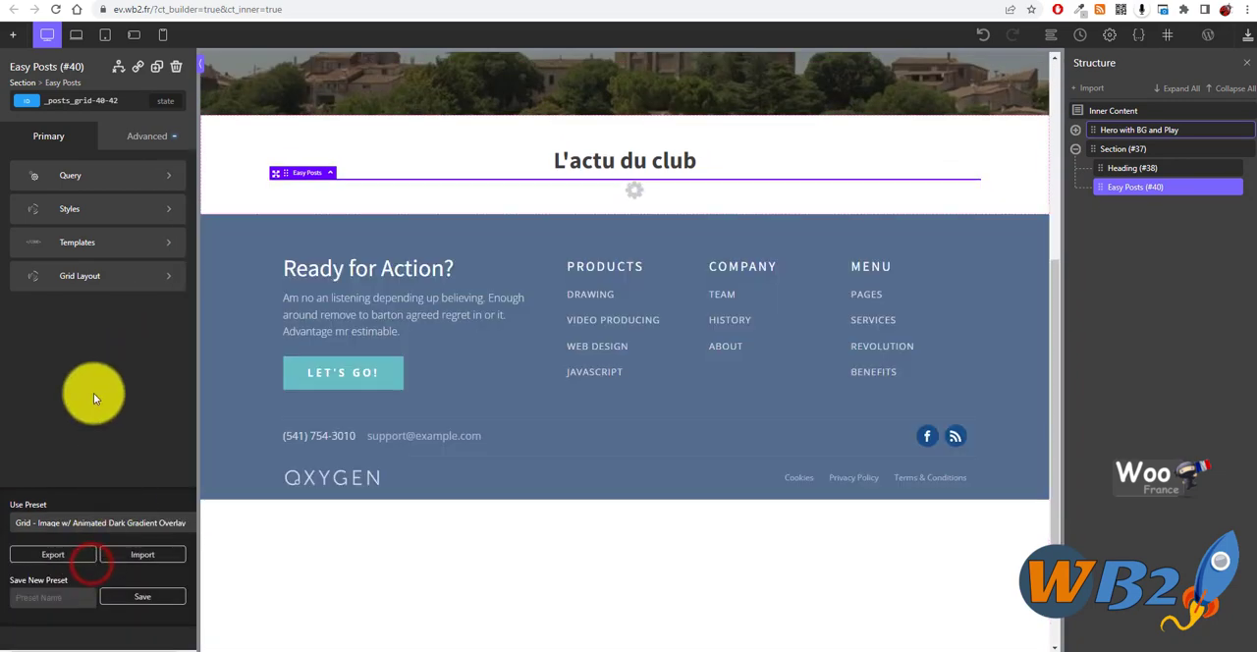
{"action": "scroll", "coordinate": [441, 337], "scroll_direction": "down", "scroll_amount": 5}
{"action": "scroll", "coordinate": [483, 441], "scroll_direction": "up", "scroll_amount": 3}
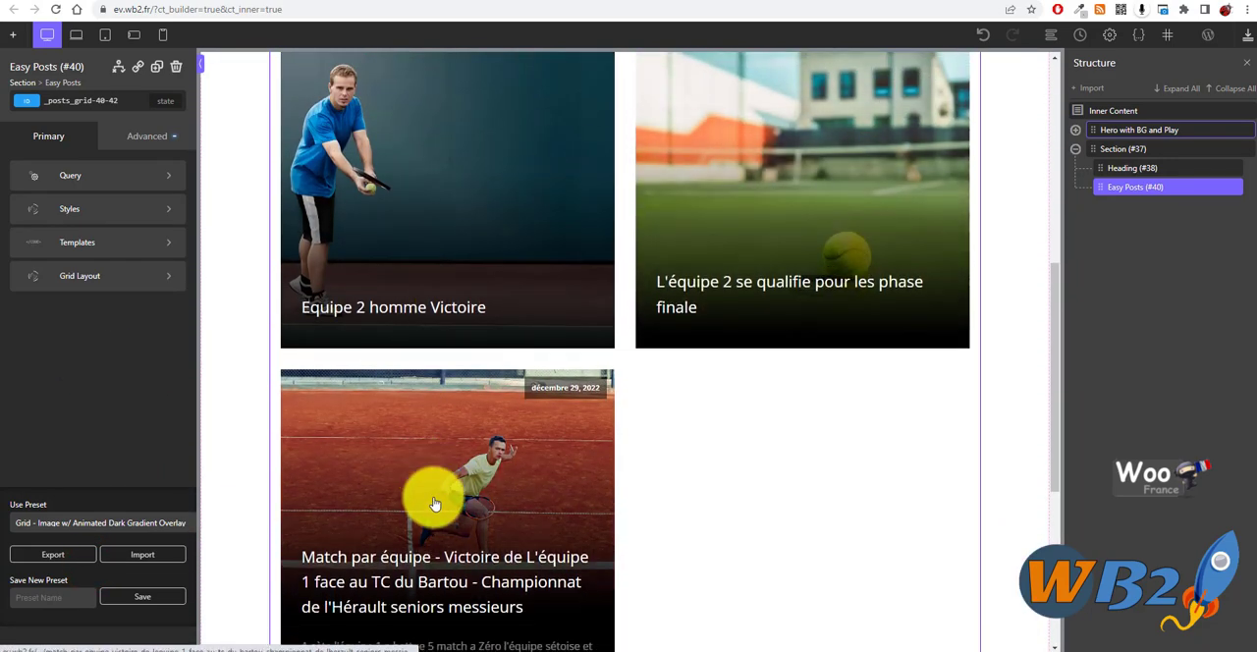
{"action": "scroll", "coordinate": [505, 503], "scroll_direction": "down", "scroll_amount": 1}
{"action": "scroll", "coordinate": [415, 348], "scroll_direction": "up", "scroll_amount": 3}
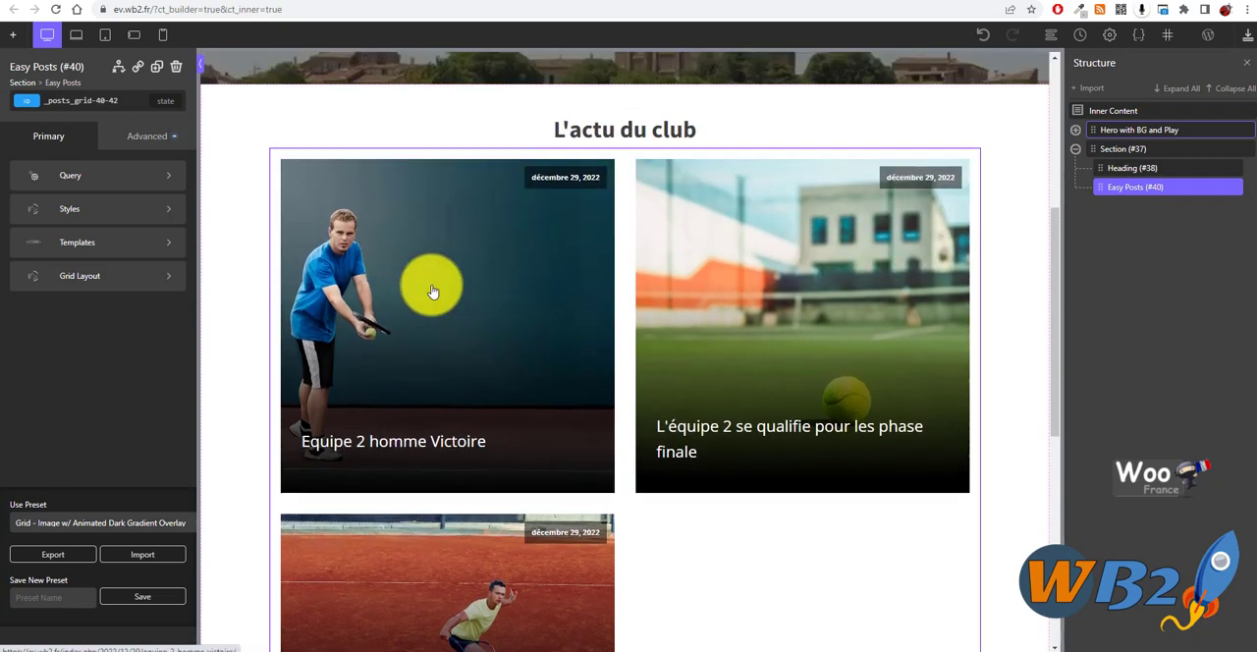
- Save the page and check the news section on the published home page
{"action": "left_click", "coordinate": [1243, 34]}
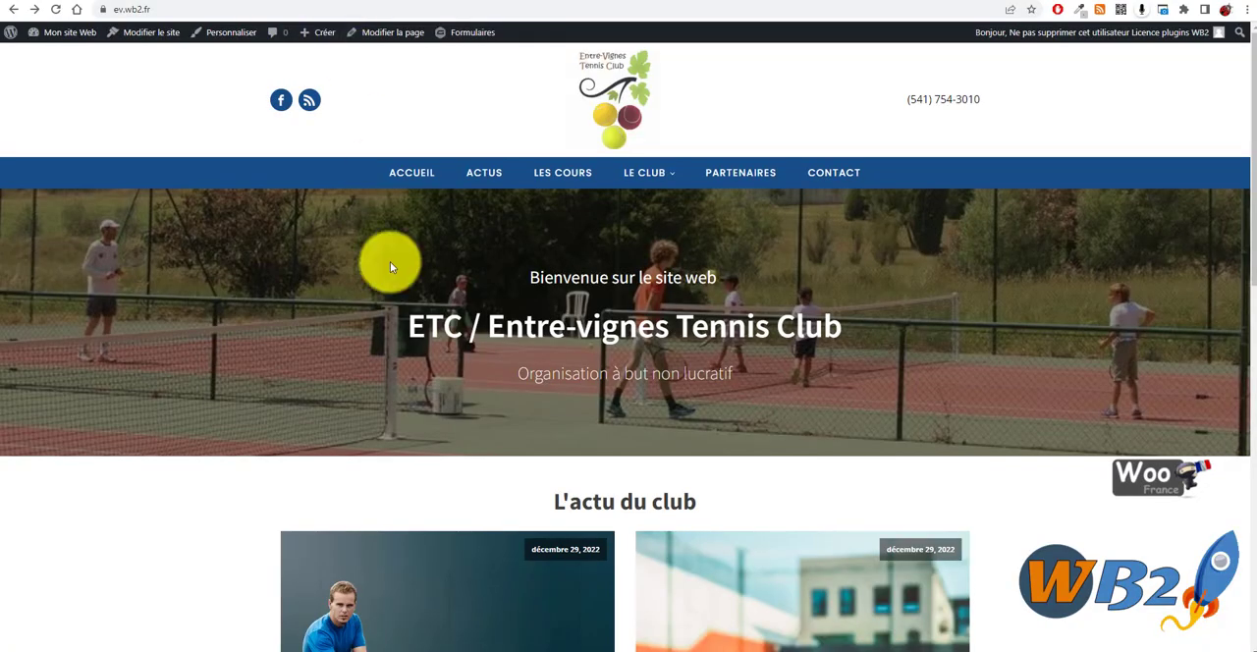
{"action": "scroll", "coordinate": [390, 261], "scroll_direction": "down", "scroll_amount": 8}
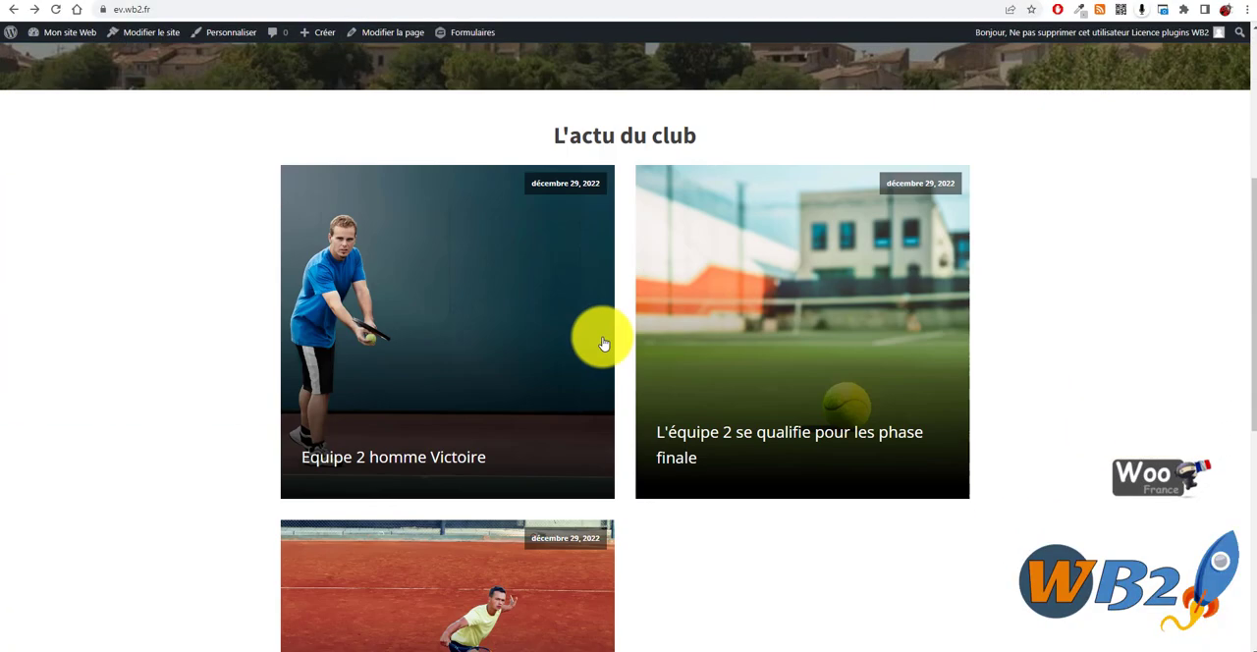
{"action": "scroll", "coordinate": [442, 203], "scroll_direction": "up", "scroll_amount": 5}
{"action": "scroll", "coordinate": [786, 324], "scroll_direction": "up", "scroll_amount": 5}
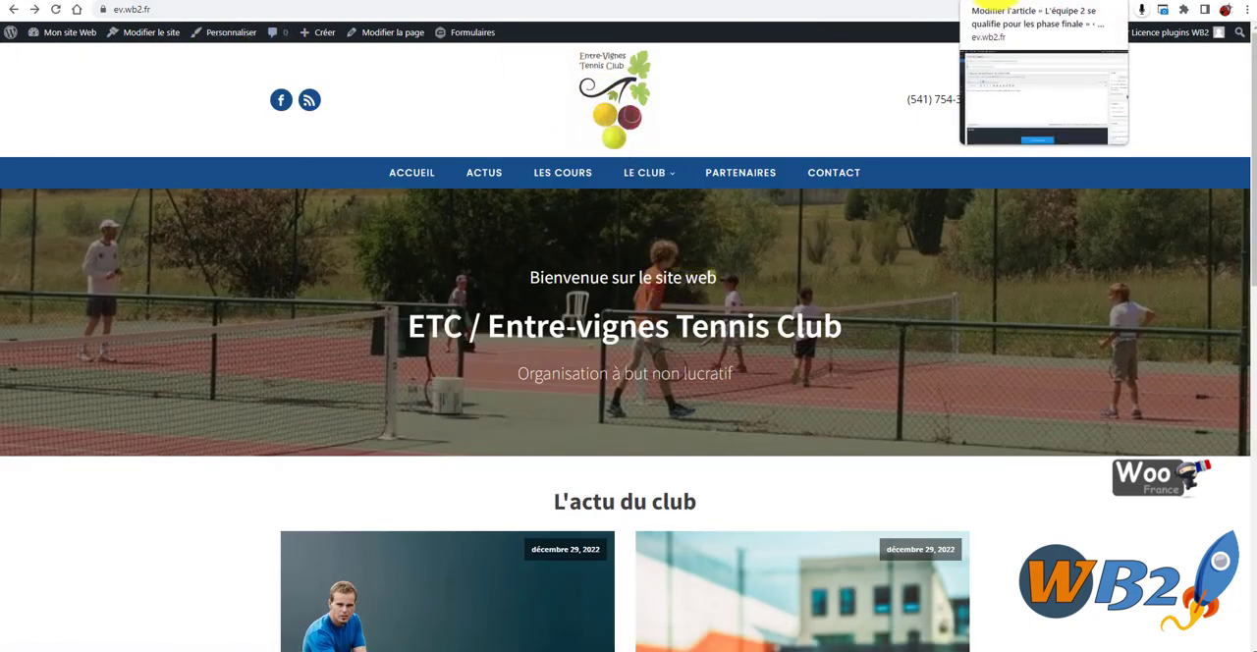
- Look over the open editing pages of the three tennis articles and return to the page builder
{"action": "left_click", "coordinate": [909, 3]}
{"action": "left_click", "coordinate": [820, 2]}
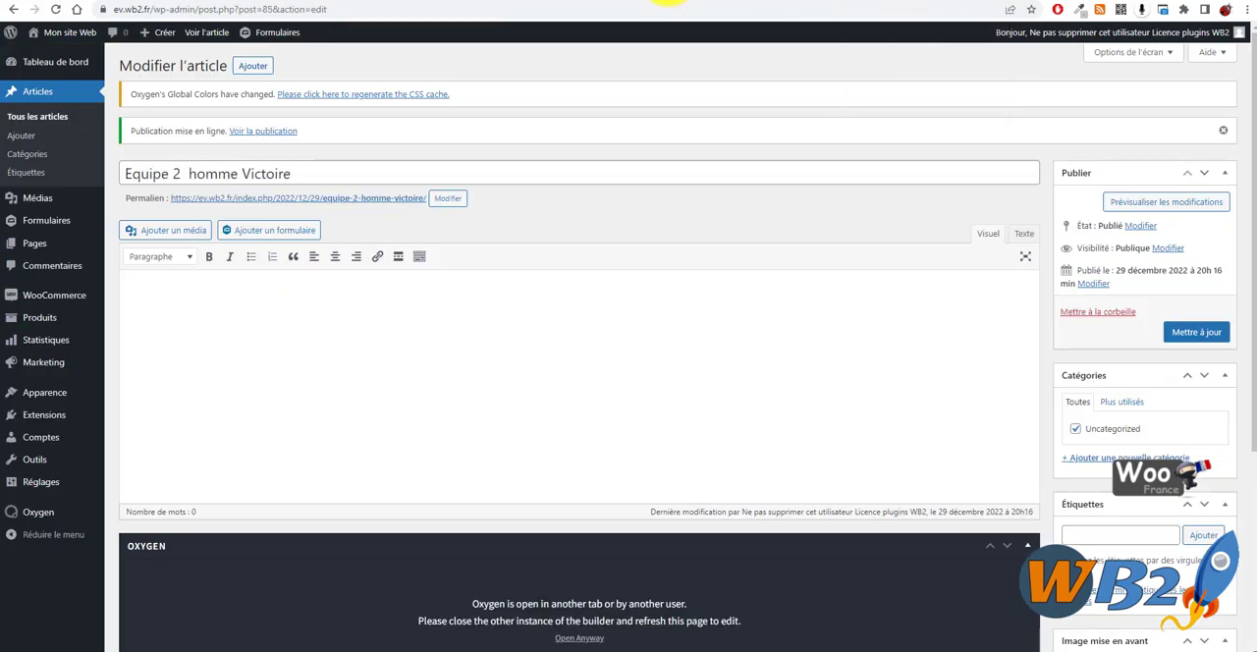
{"action": "left_click", "coordinate": [761, 2]}
{"action": "left_click", "coordinate": [714, 2]}
{"action": "left_click", "coordinate": [714, 2]}
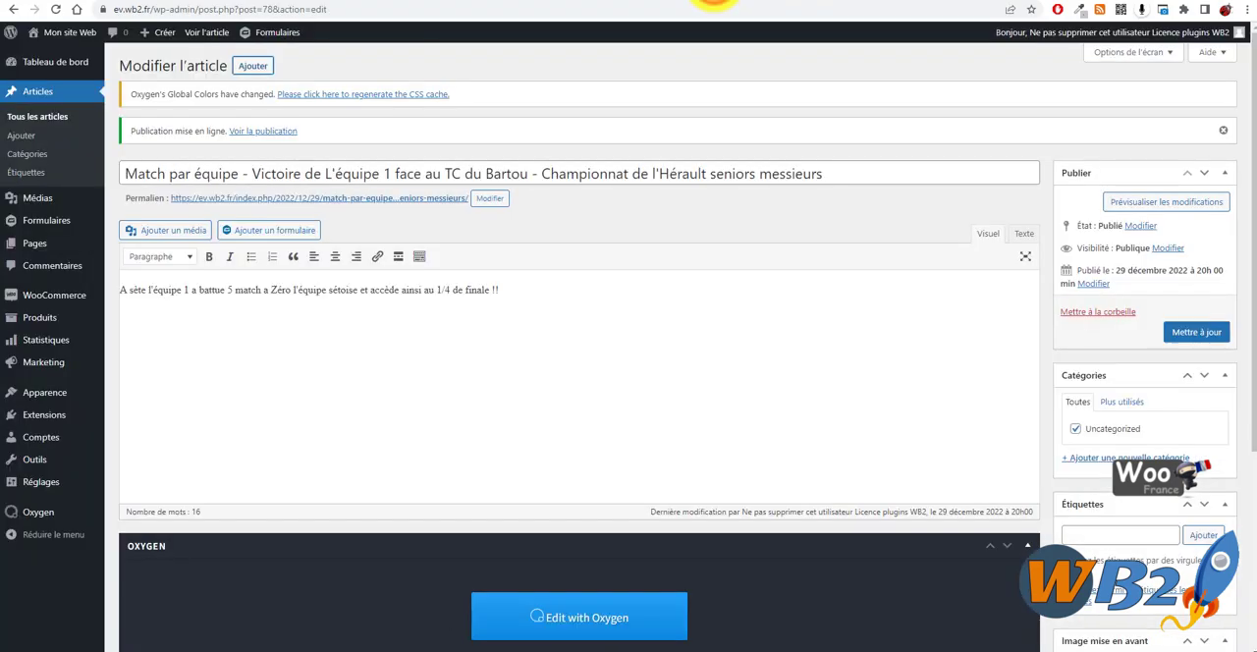
{"action": "left_click", "coordinate": [714, 2]}
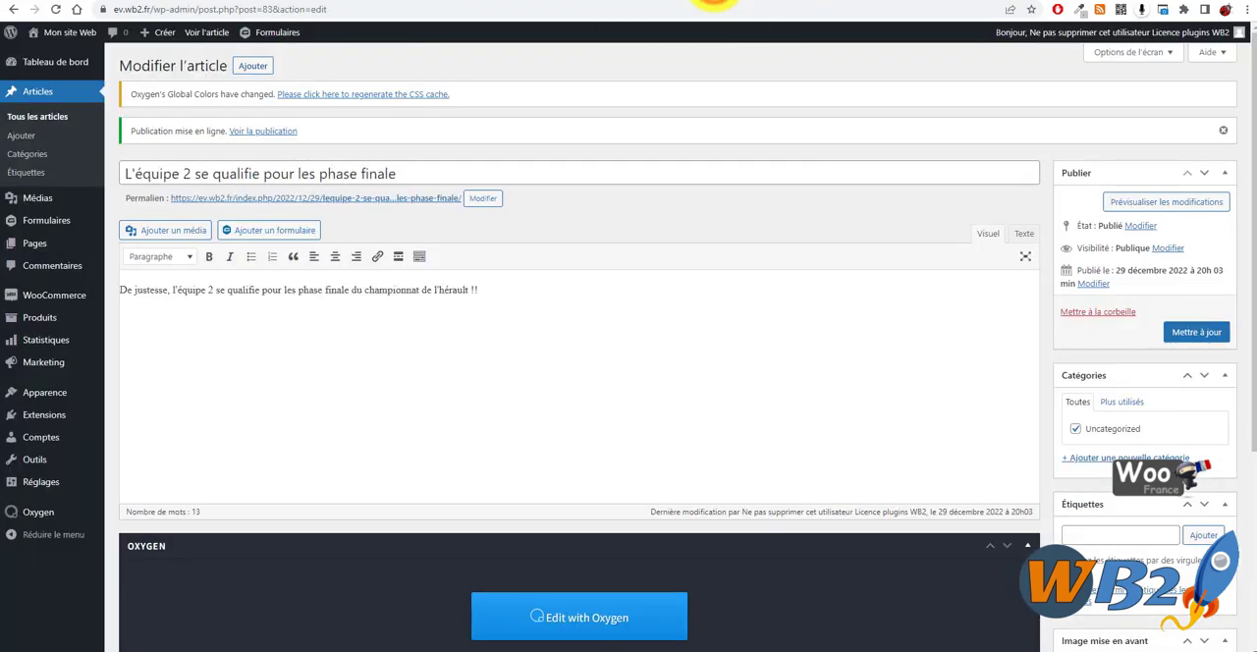
{"action": "left_click", "coordinate": [463, 2]}
- Switch the Easy Posts element to the "Masonry - Image w/ Rectangle Overlap" preset and review the layout
{"action": "scroll", "coordinate": [553, 422], "scroll_direction": "down", "scroll_amount": 6}
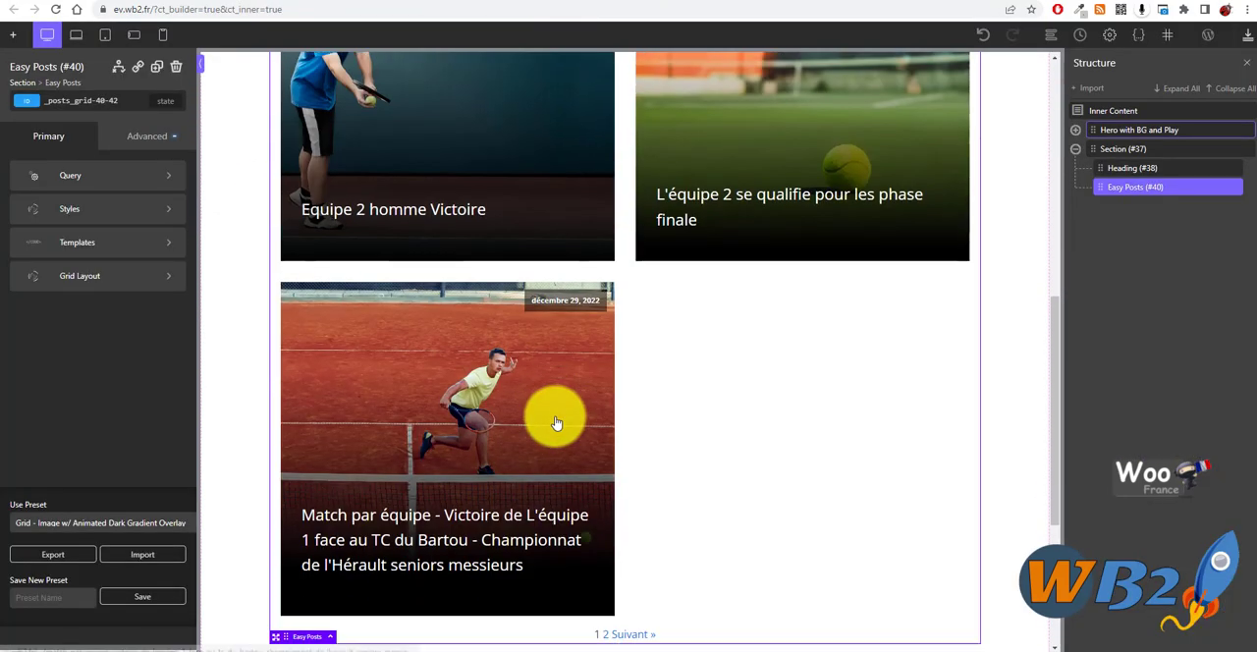
{"action": "scroll", "coordinate": [442, 447], "scroll_direction": "up", "scroll_amount": 4}
{"action": "scroll", "coordinate": [295, 452], "scroll_direction": "down", "scroll_amount": 2}
{"action": "left_click", "coordinate": [141, 523]}
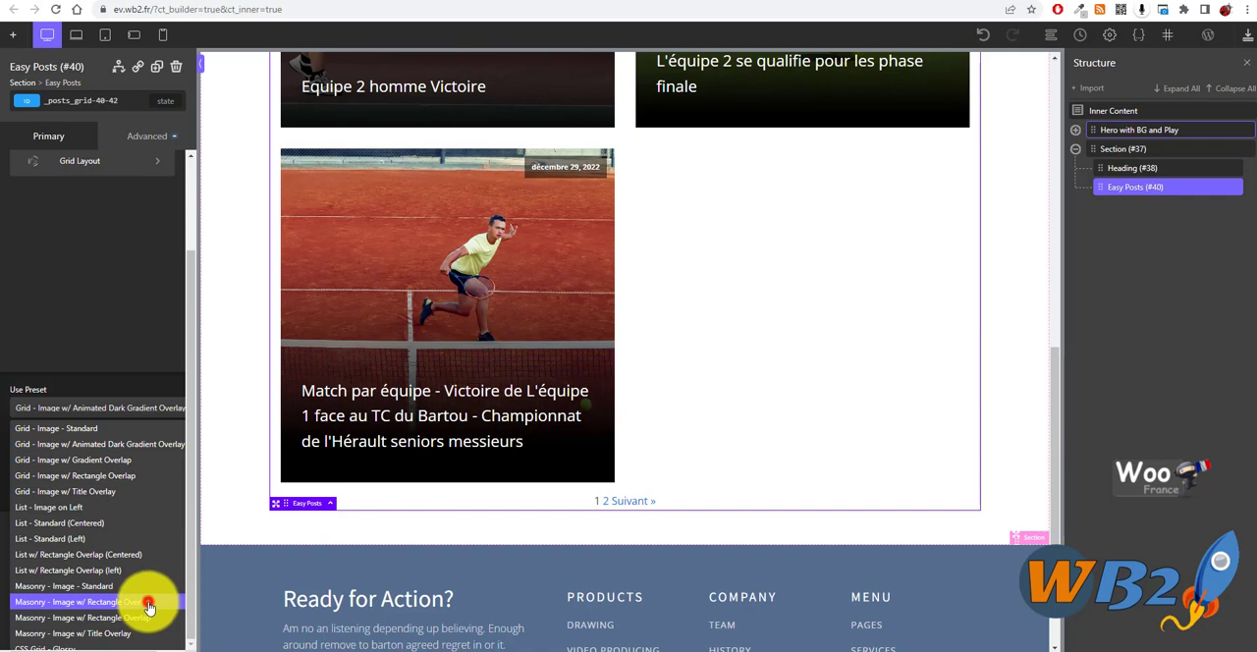
{"action": "left_click", "coordinate": [147, 608]}
{"action": "scroll", "coordinate": [457, 393], "scroll_direction": "up", "scroll_amount": 10}
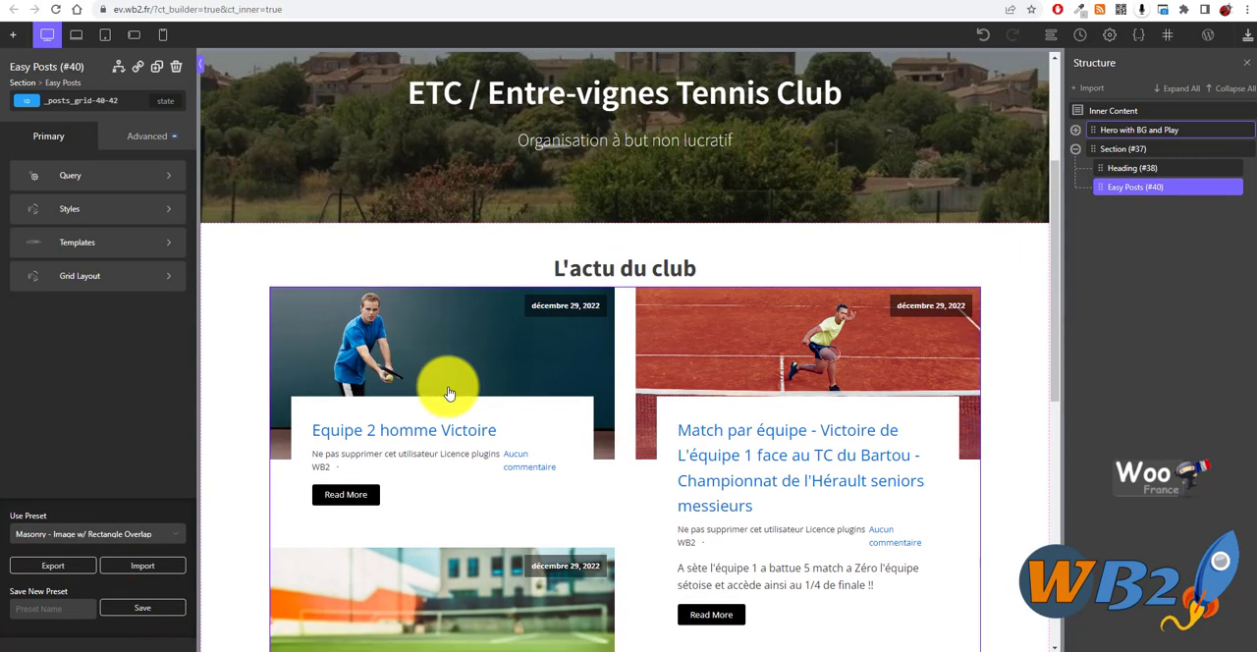
{"action": "scroll", "coordinate": [435, 364], "scroll_direction": "down", "scroll_amount": 3}
{"action": "scroll", "coordinate": [402, 382], "scroll_direction": "up", "scroll_amount": 2}
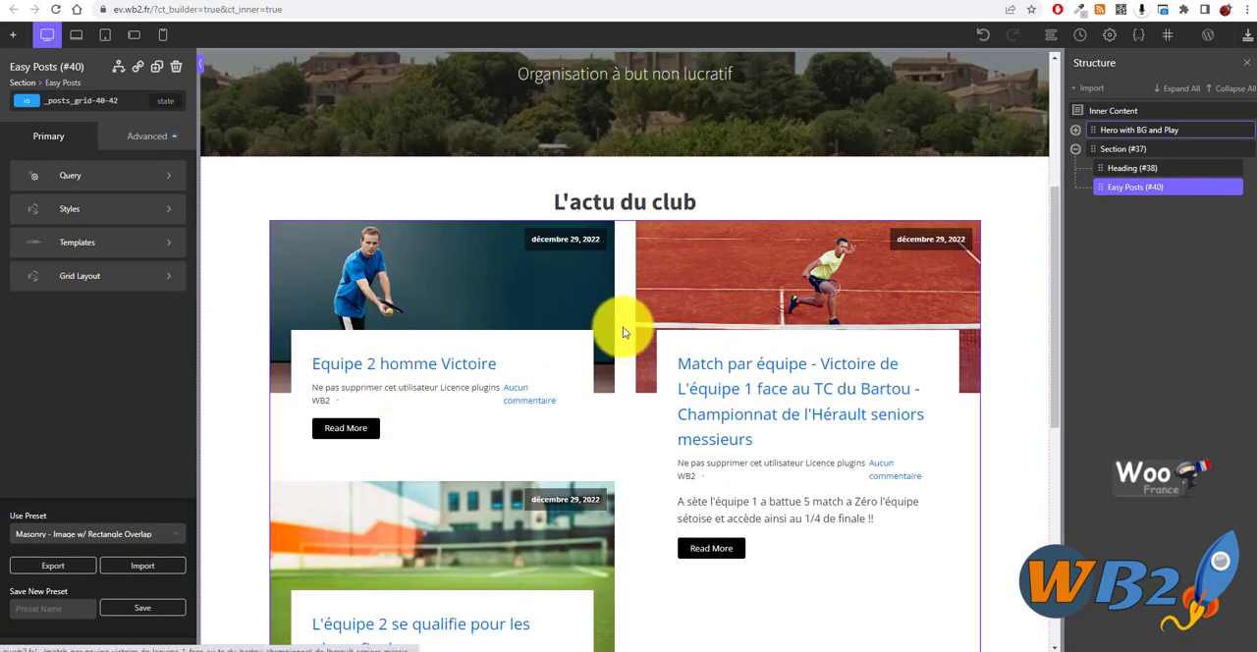
- Add a small top margin to the Easy Posts element to separate it from the "L'actu du club" heading
{"action": "scroll", "coordinate": [623, 420], "scroll_direction": "down", "scroll_amount": 2}
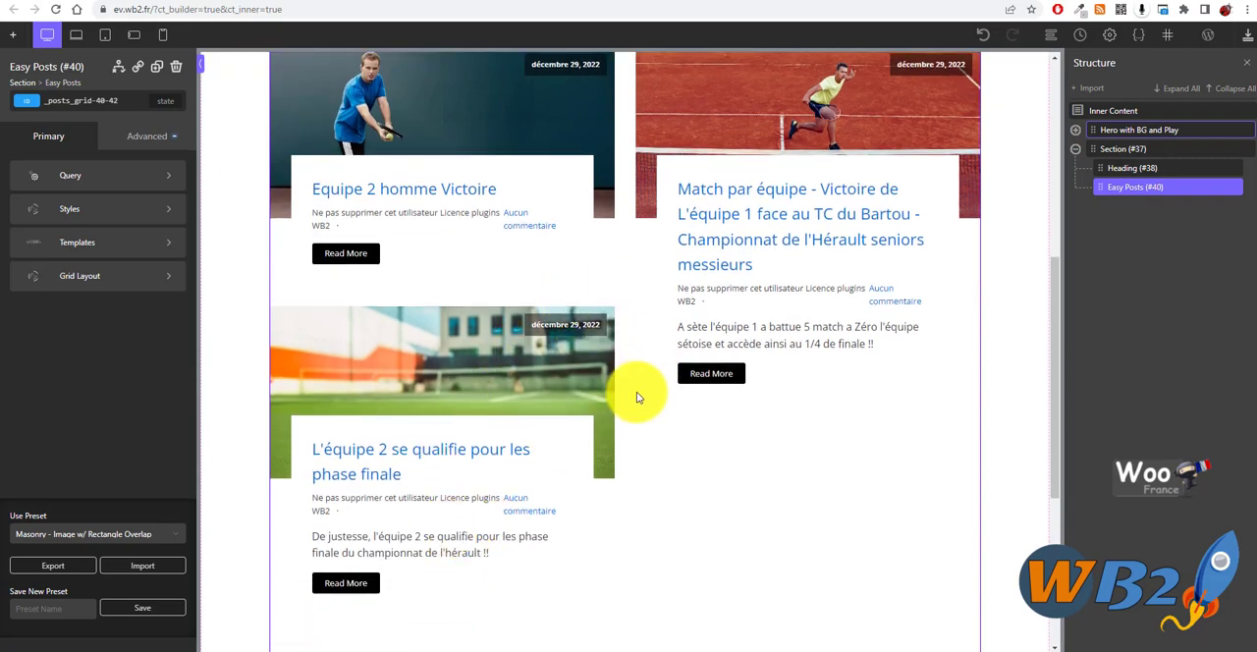
{"action": "scroll", "coordinate": [524, 362], "scroll_direction": "up", "scroll_amount": 2}
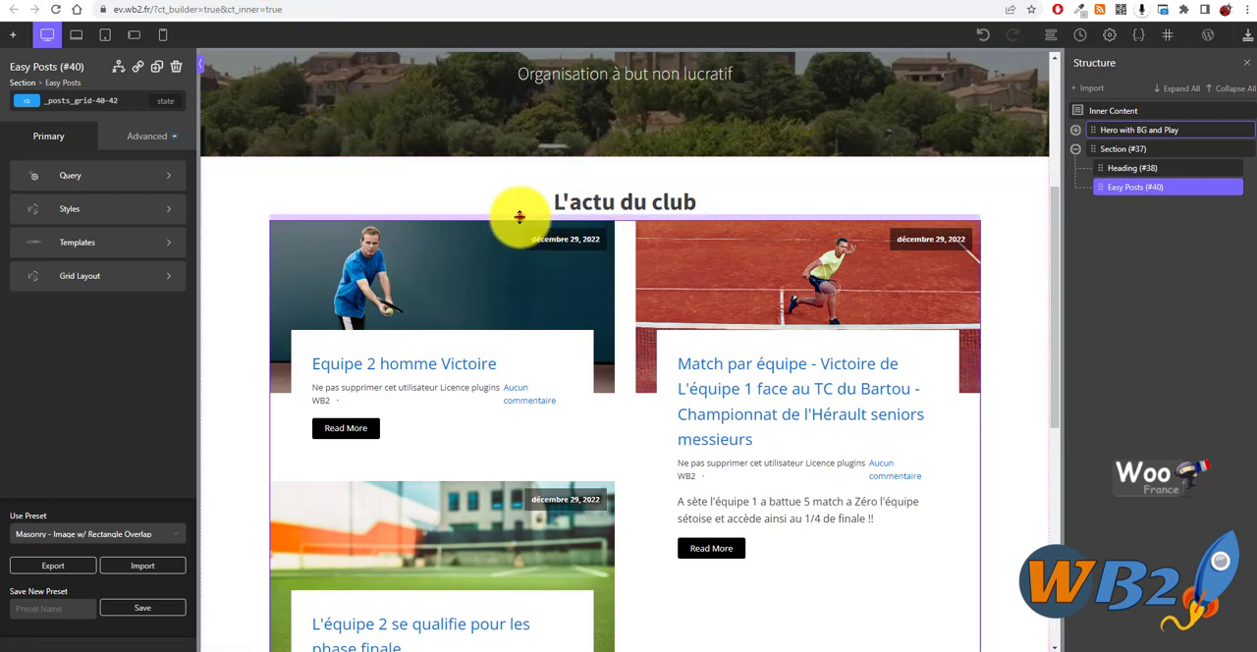
{"action": "left_click_drag", "start_coordinate": [514, 213], "coordinate": [516, 234]}
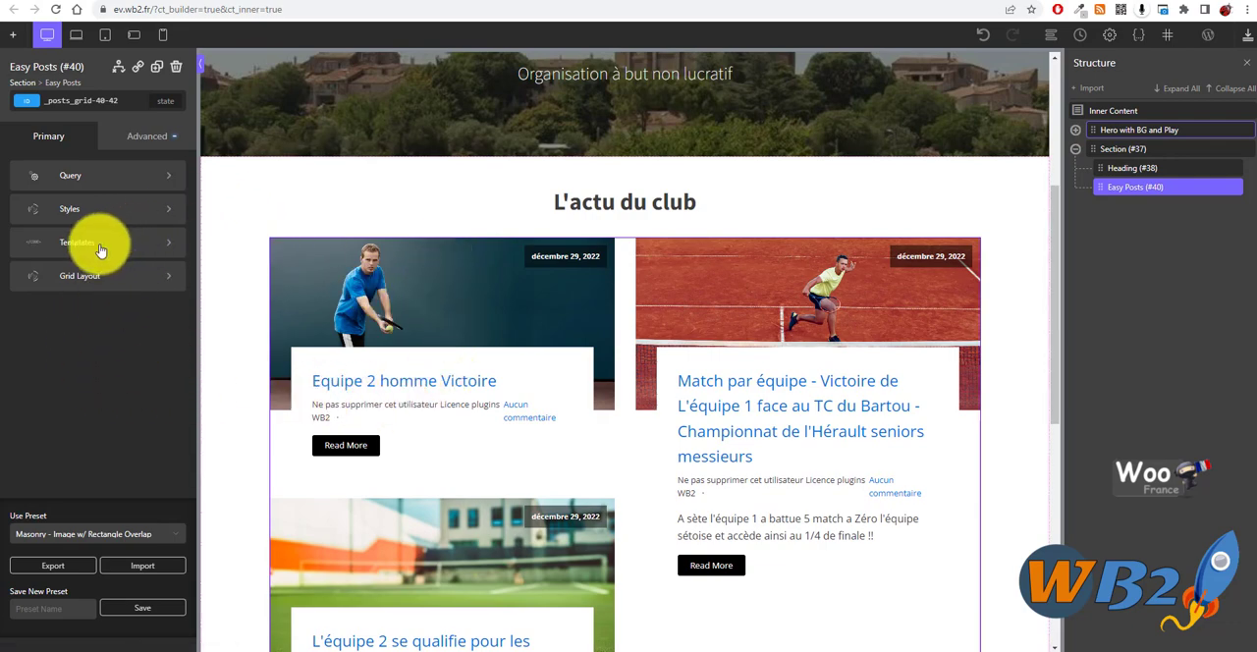
- Set the Easy Posts titles to color #00375e and a font size of 40 px
{"action": "left_click", "coordinate": [123, 209]}
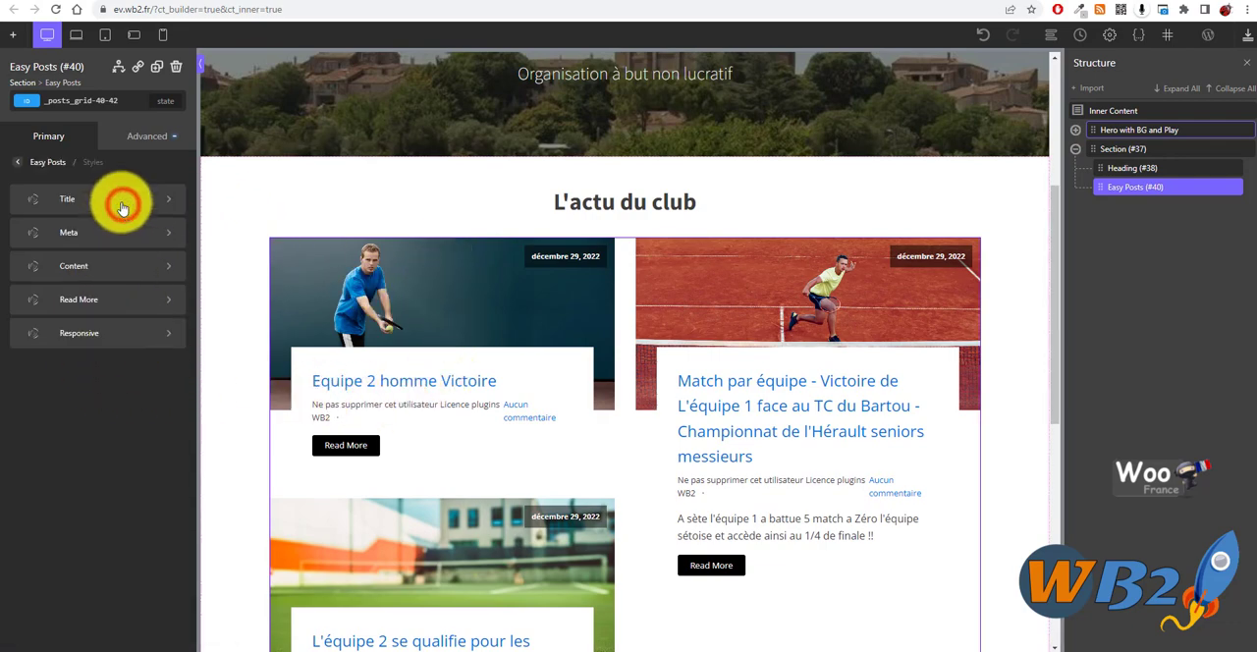
{"action": "left_click", "coordinate": [75, 196]}
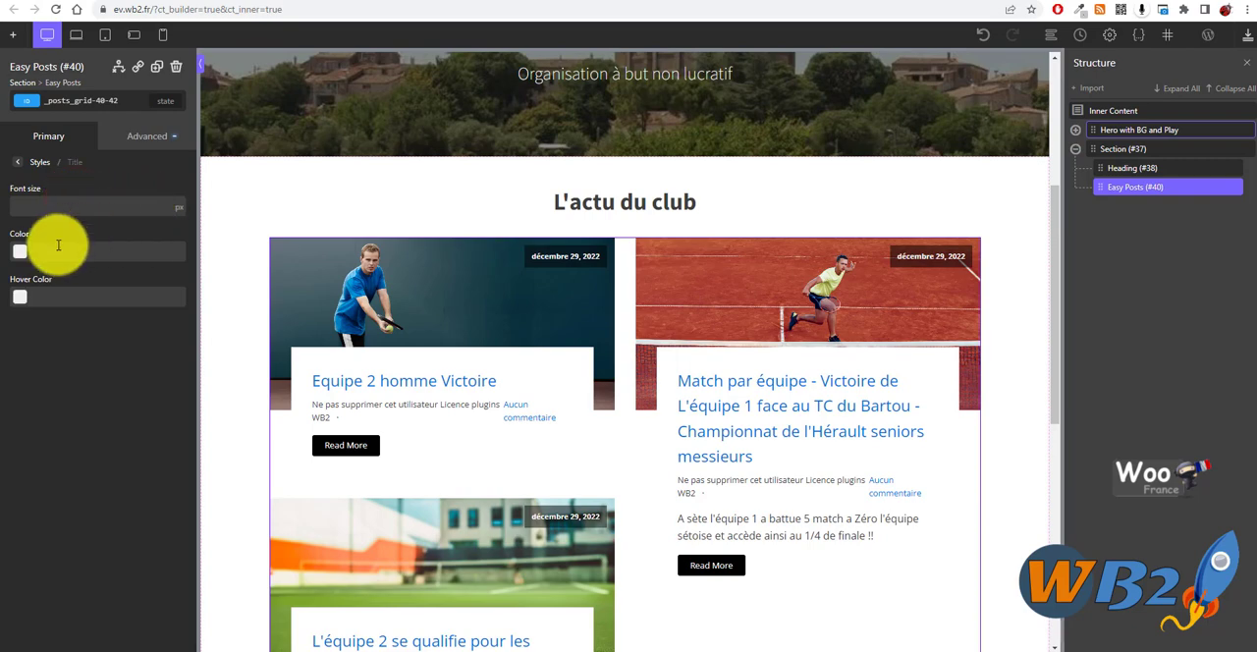
{"action": "left_click", "coordinate": [20, 251]}
{"action": "left_click", "coordinate": [75, 302]}
{"action": "left_click_drag", "start_coordinate": [115, 274], "coordinate": [132, 322]}
{"action": "left_click", "coordinate": [158, 200]}
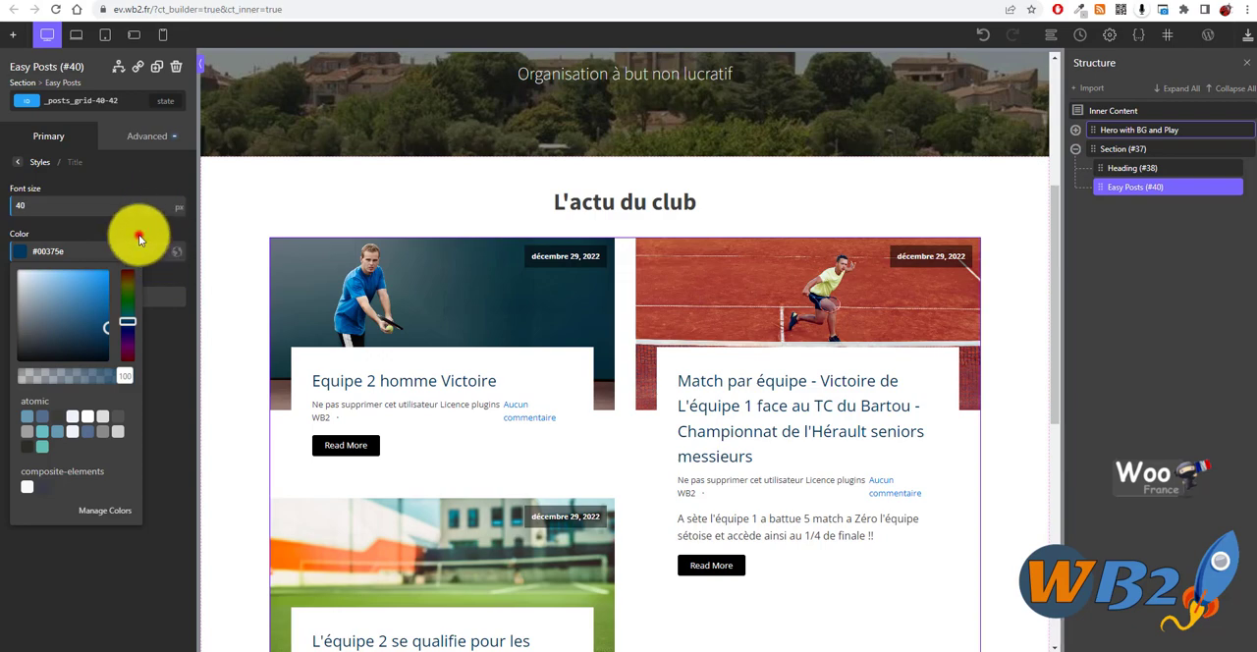
{"action": "left_click", "coordinate": [139, 233]}
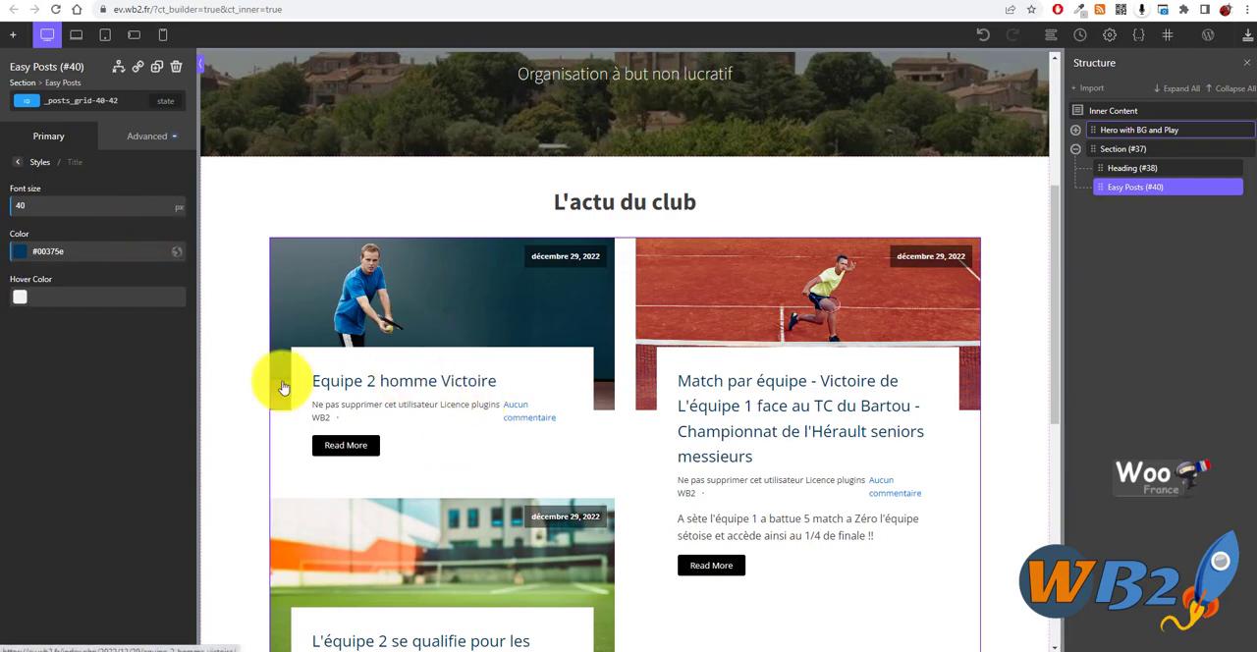
{"action": "left_click", "coordinate": [55, 187]}
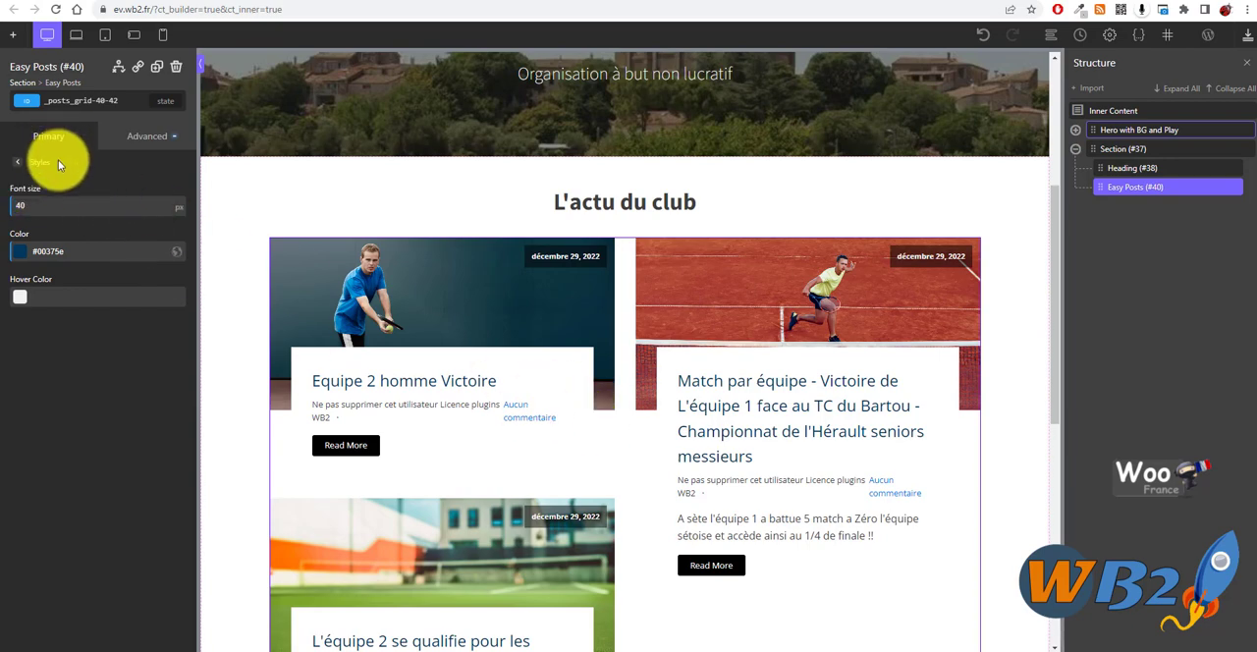
- Leave the title styles and open the CSS template of the Easy Posts element
{"action": "left_click", "coordinate": [65, 163]}
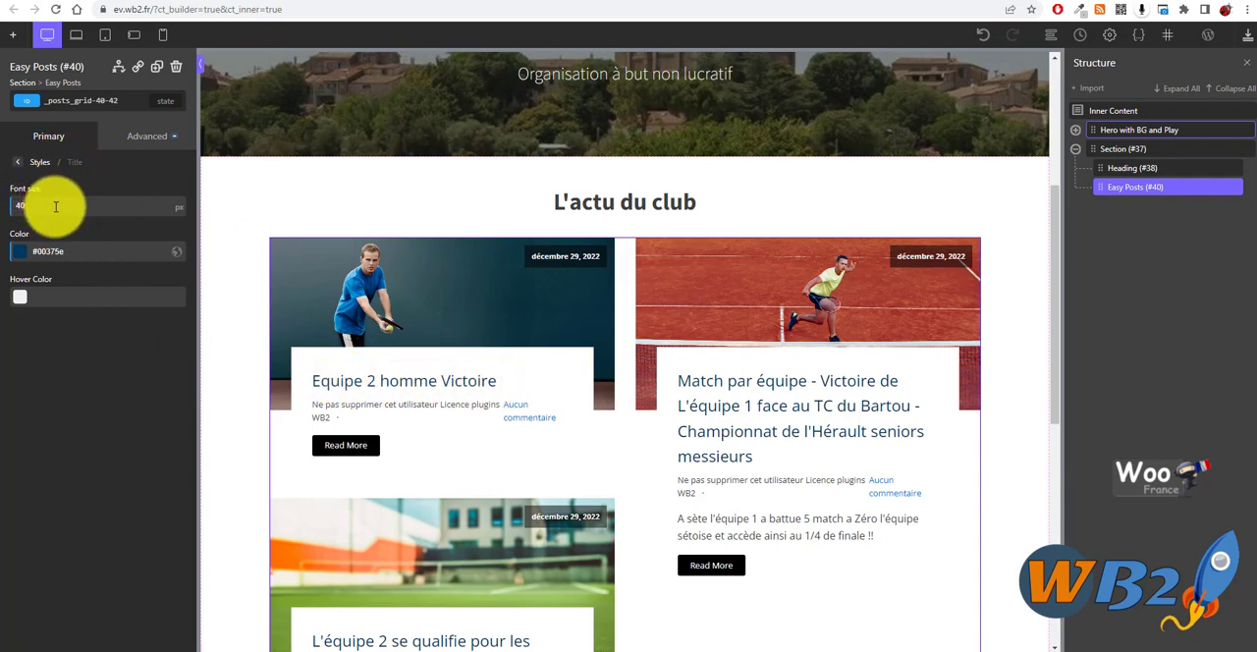
{"action": "left_click", "coordinate": [43, 169]}
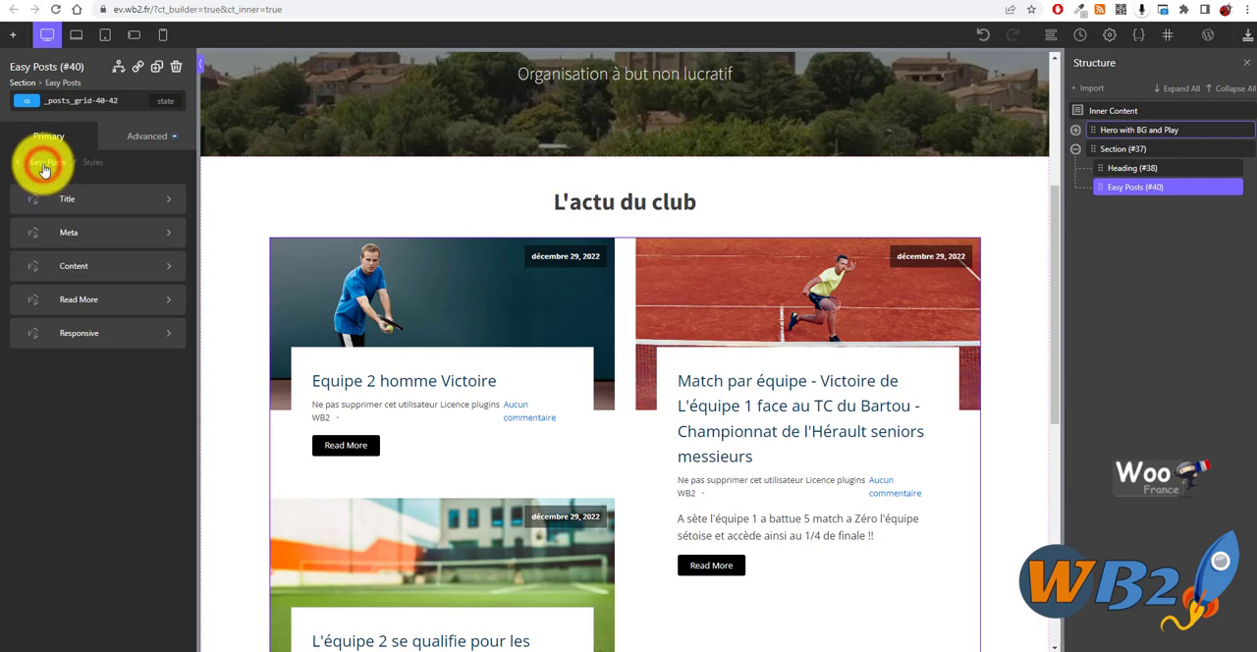
{"action": "left_click", "coordinate": [37, 159]}
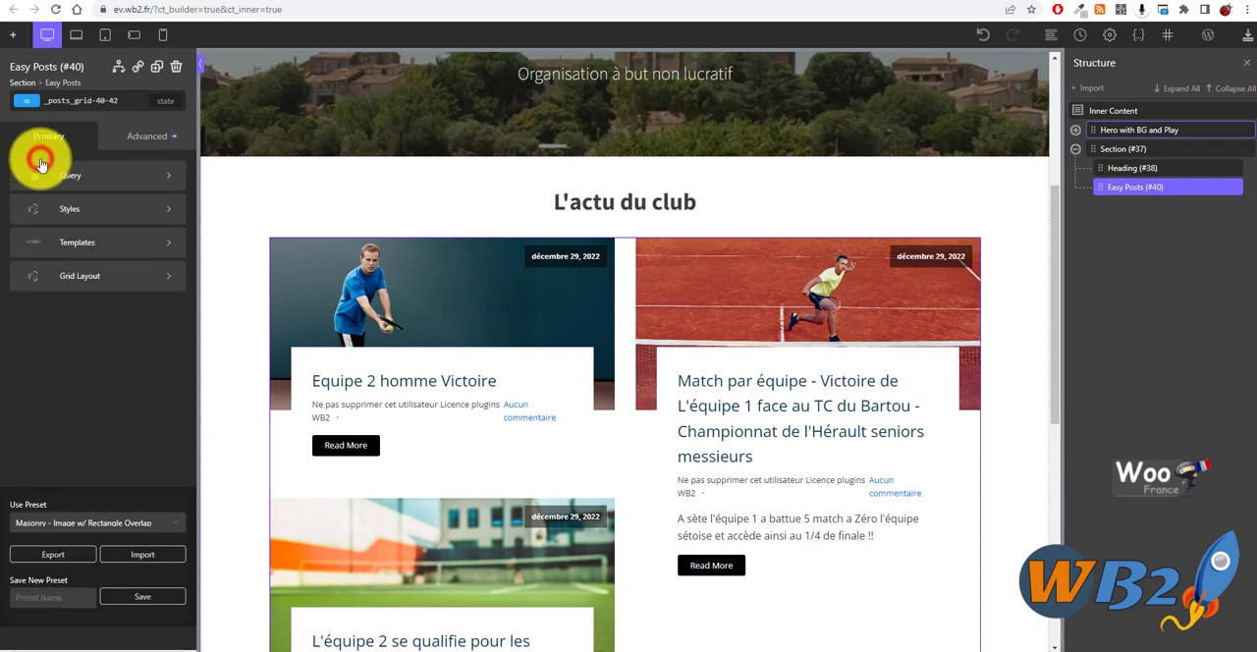
{"action": "left_click", "coordinate": [110, 242]}
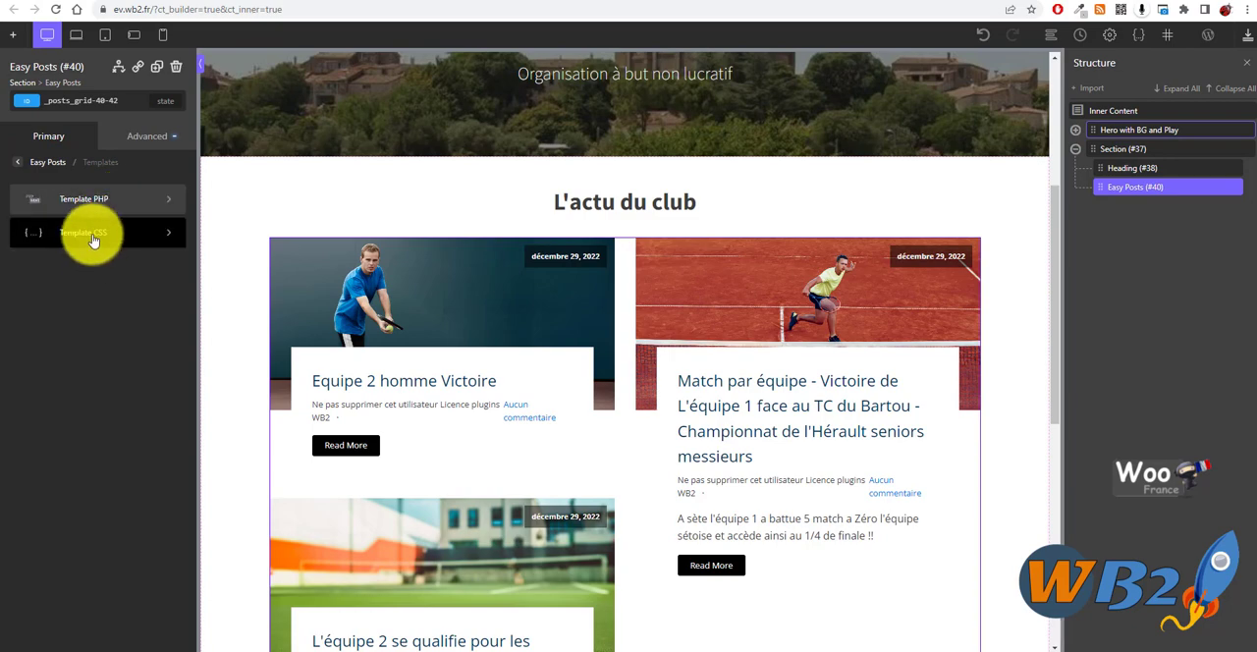
{"action": "left_click", "coordinate": [93, 235]}
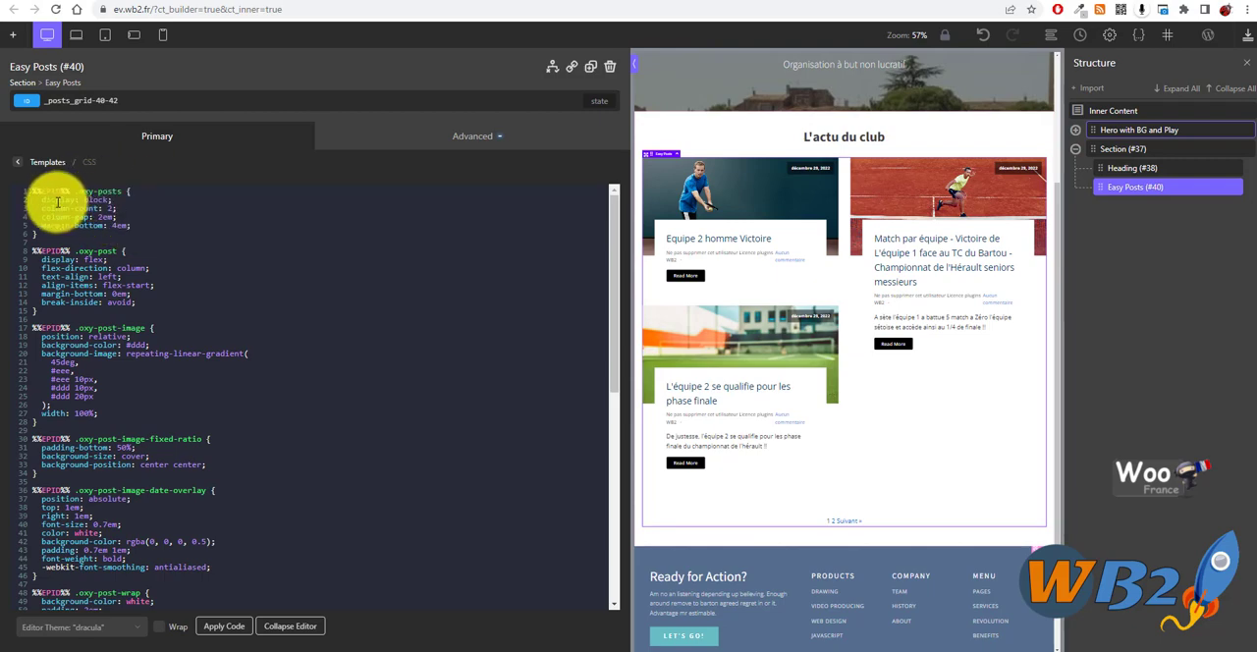
- Delete the font-size declaration from the .oxy-post-title rule in the CSS template and apply the code
{"action": "scroll", "coordinate": [148, 255], "scroll_direction": "down", "scroll_amount": 3}
{"action": "scroll", "coordinate": [118, 294], "scroll_direction": "up", "scroll_amount": 3}
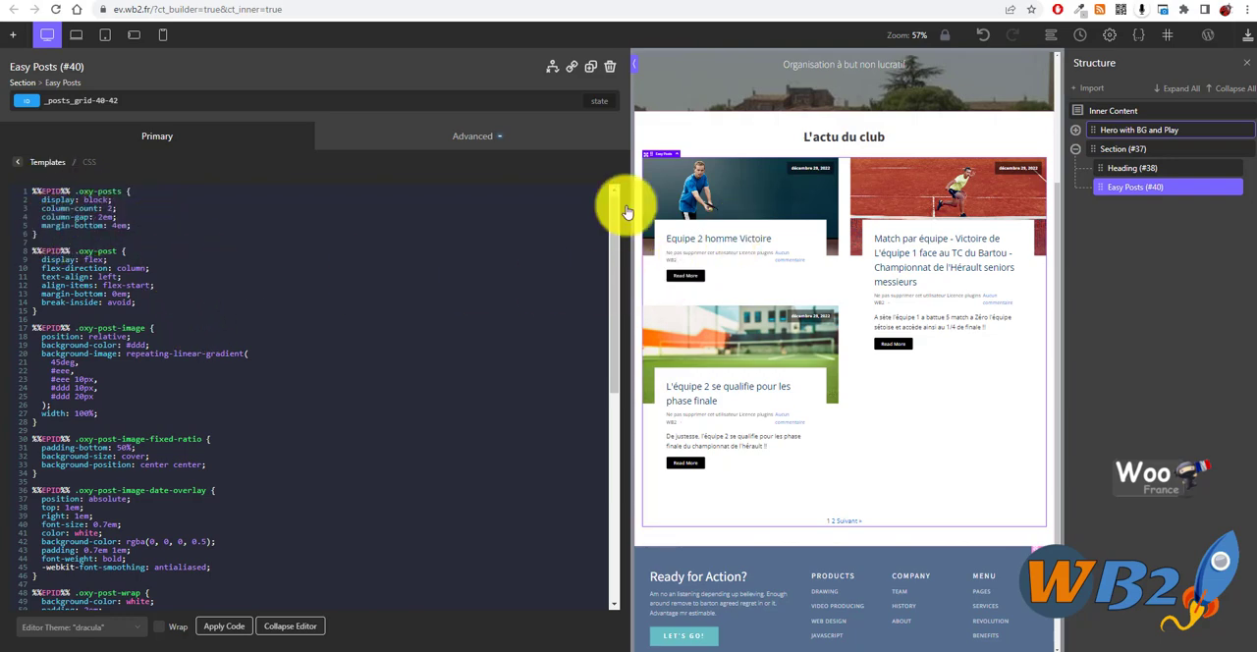
{"action": "scroll", "coordinate": [150, 353], "scroll_direction": "down", "scroll_amount": 2}
{"action": "scroll", "coordinate": [149, 354], "scroll_direction": "down", "scroll_amount": 1}
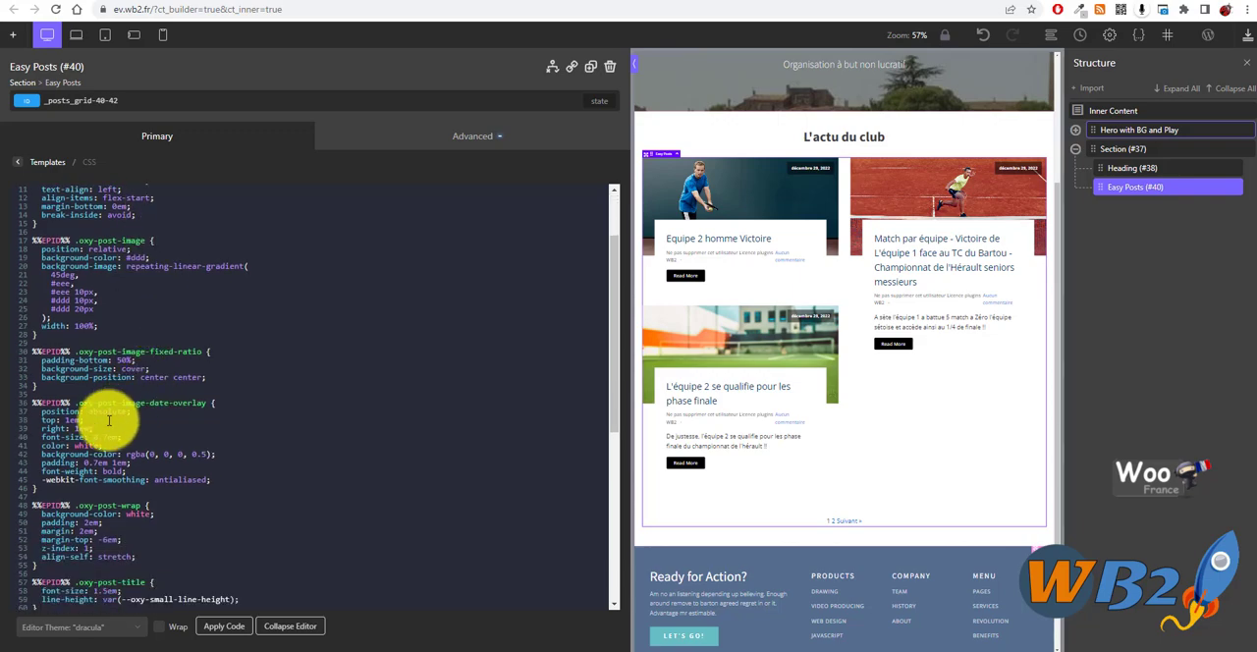
{"action": "left_click_drag", "start_coordinate": [88, 351], "coordinate": [180, 355]}
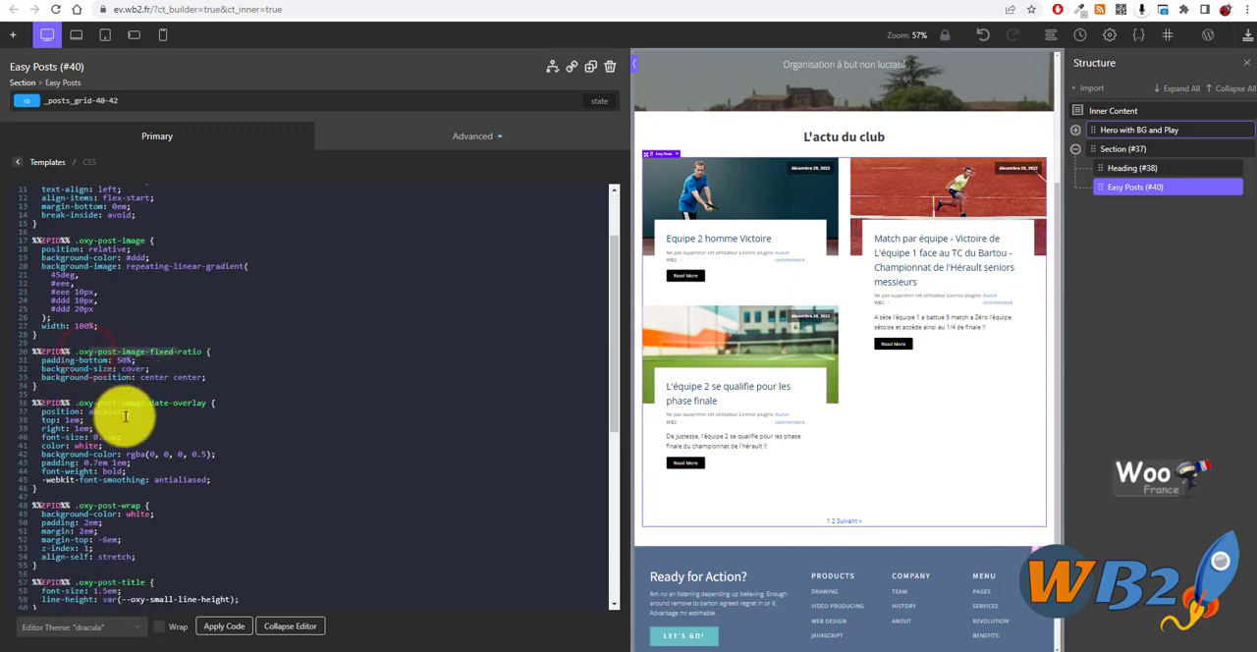
{"action": "scroll", "coordinate": [128, 420], "scroll_direction": "down", "scroll_amount": 7}
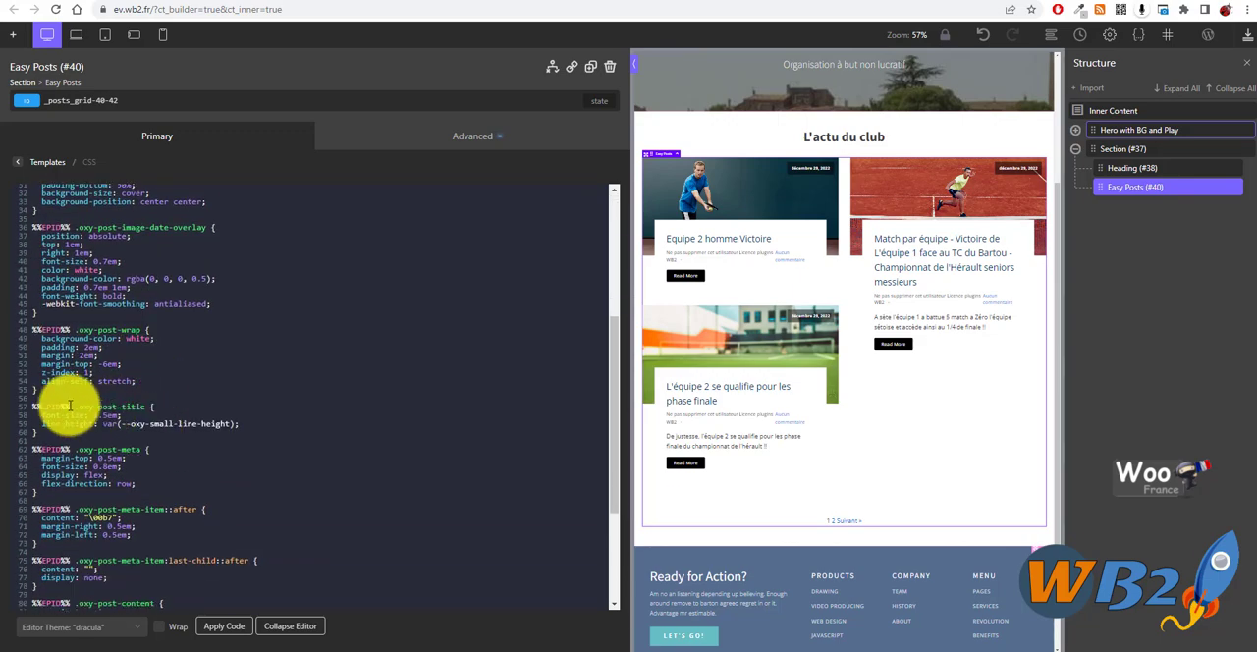
{"action": "left_click_drag", "start_coordinate": [88, 405], "coordinate": [147, 404]}
{"action": "left_click", "coordinate": [220, 411]}
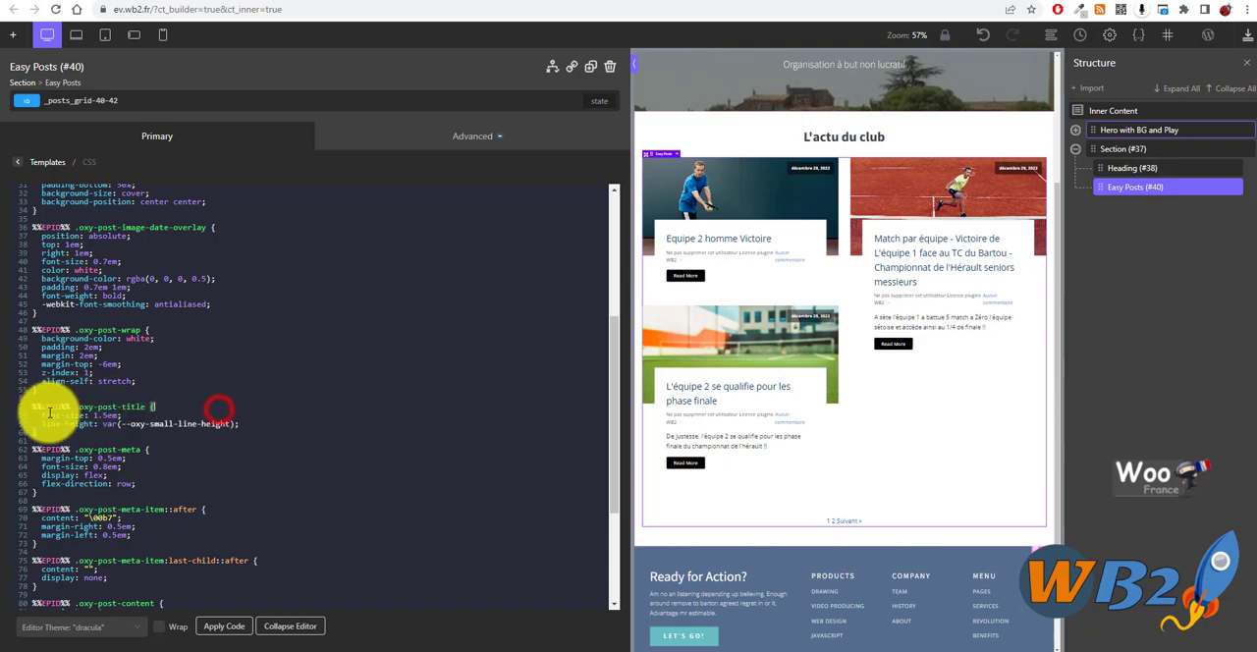
{"action": "mouse_move", "coordinate": [45, 414]}
{"action": "left_mouse_down"}
{"action": "mouse_move", "coordinate": [152, 411]}
{"action": "mouse_move", "coordinate": [22, 414]}
{"action": "left_mouse_up"}
{"action": "left_click", "coordinate": [151, 411]}
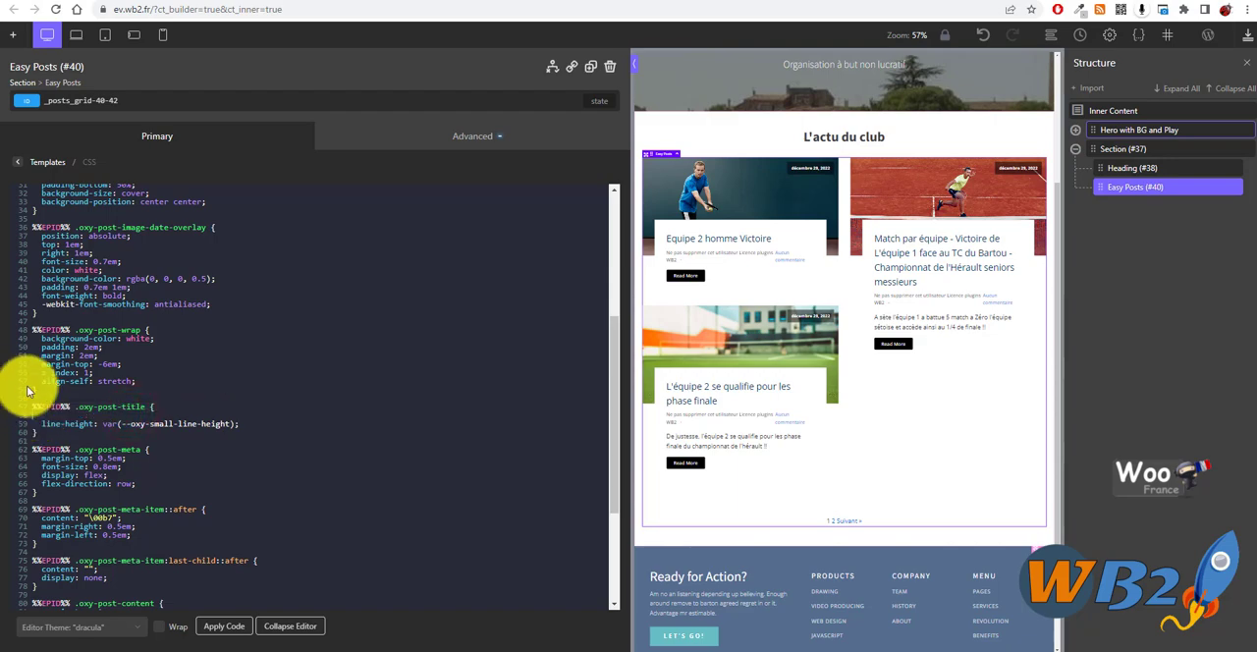
{"action": "key", "text": "BackSpace"}
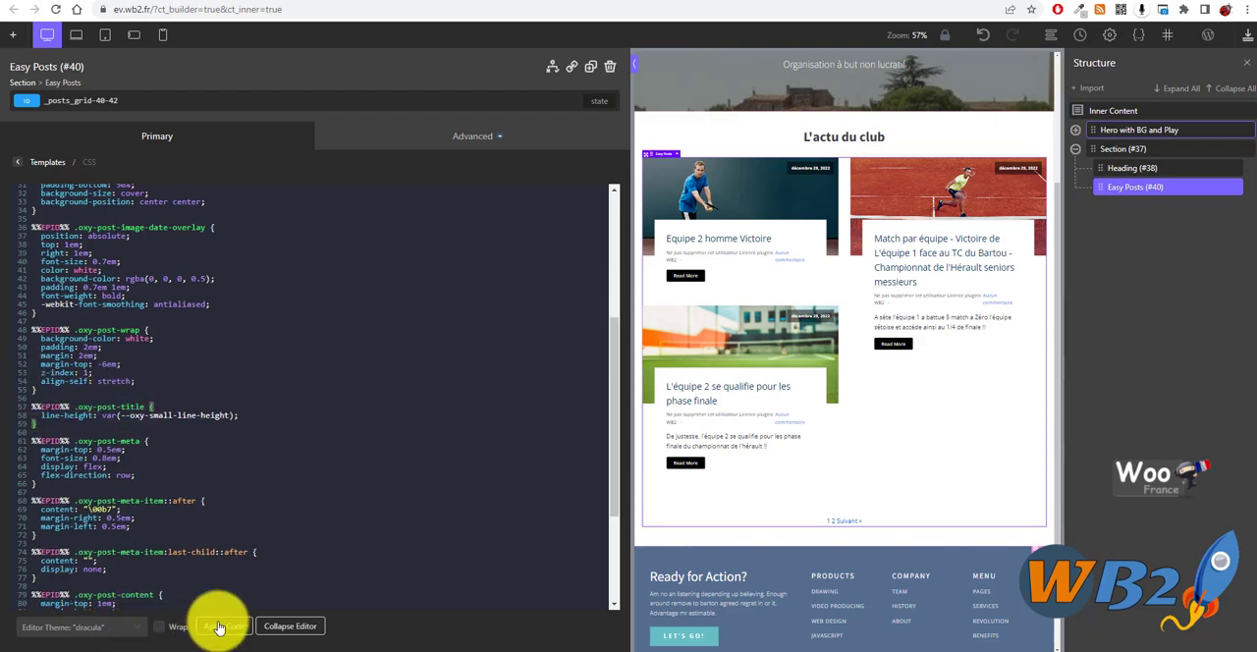
{"action": "left_click", "coordinate": [222, 626]}
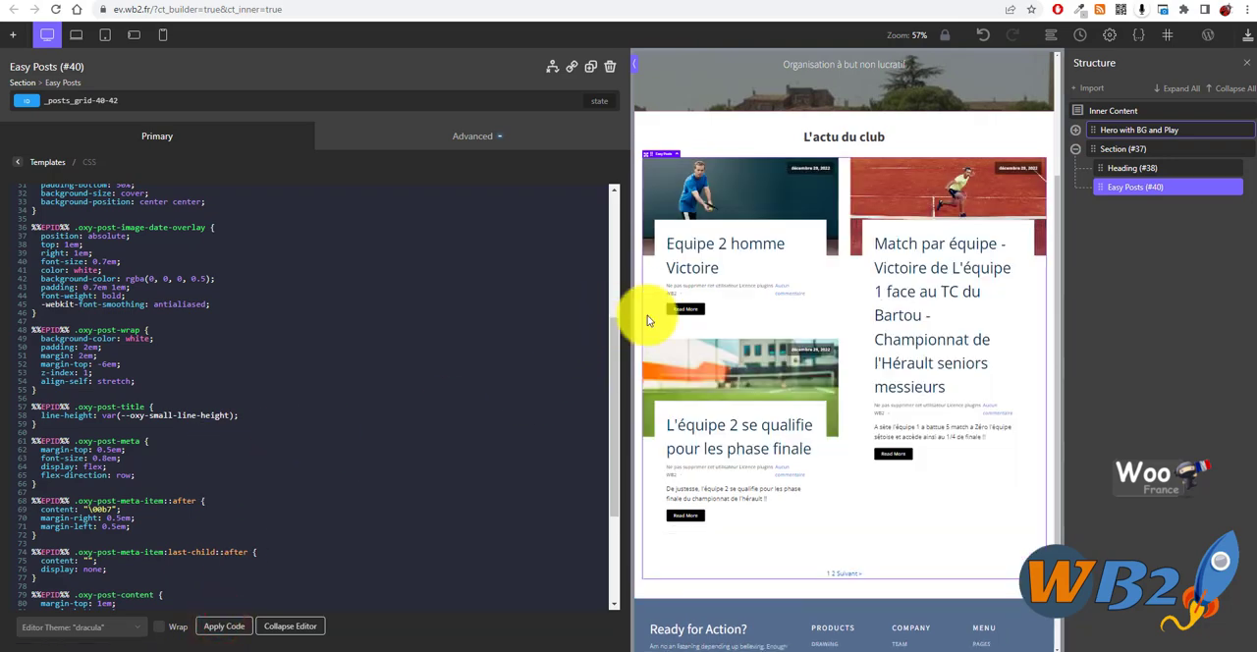
- Set the font size of the Easy Posts titles to 25 px and return to the element's main settings
{"action": "left_click", "coordinate": [47, 165]}
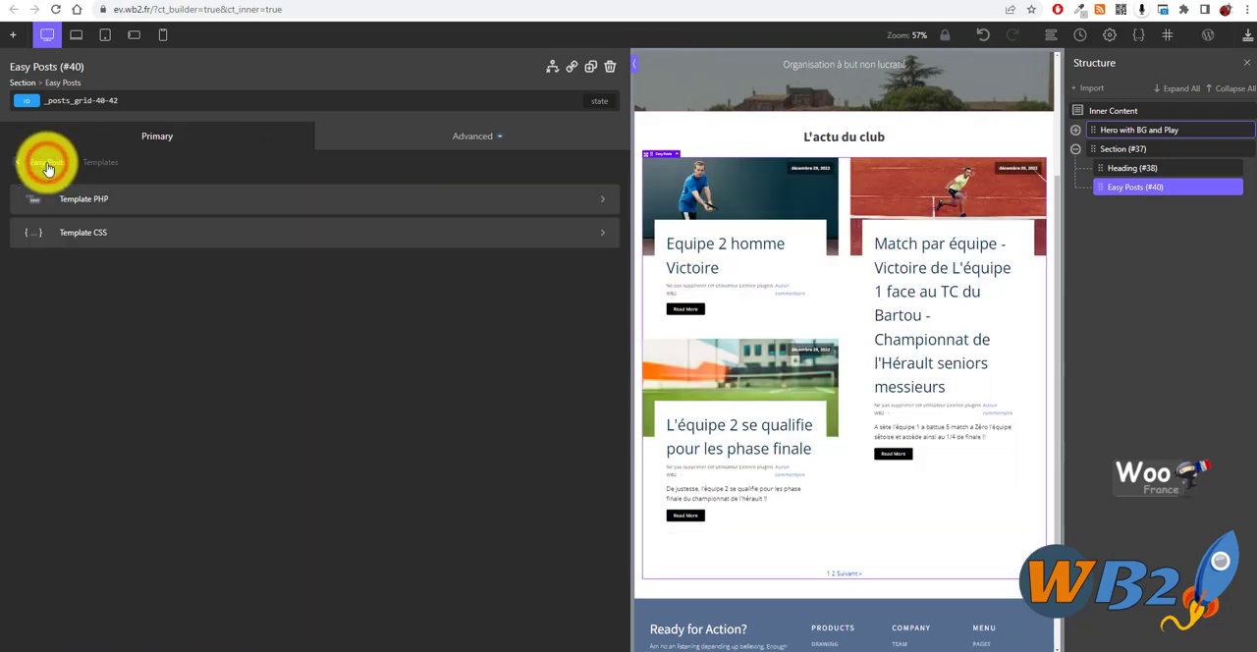
{"action": "left_click", "coordinate": [46, 165]}
{"action": "left_click", "coordinate": [146, 210]}
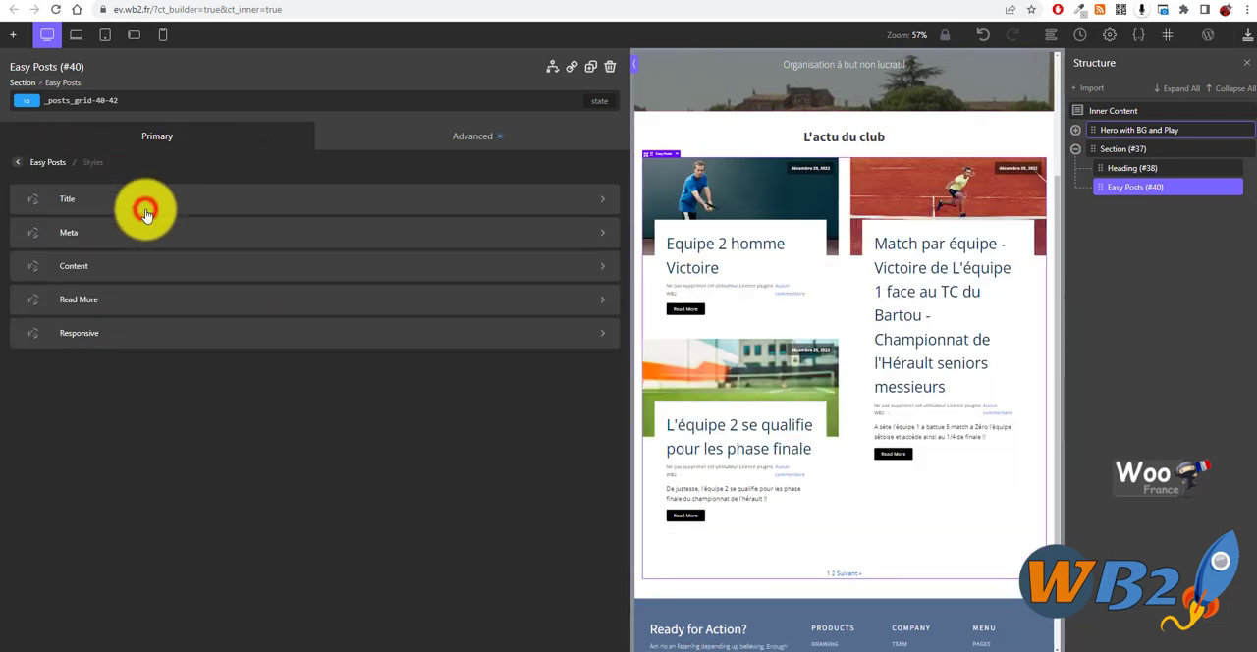
{"action": "left_click", "coordinate": [110, 199]}
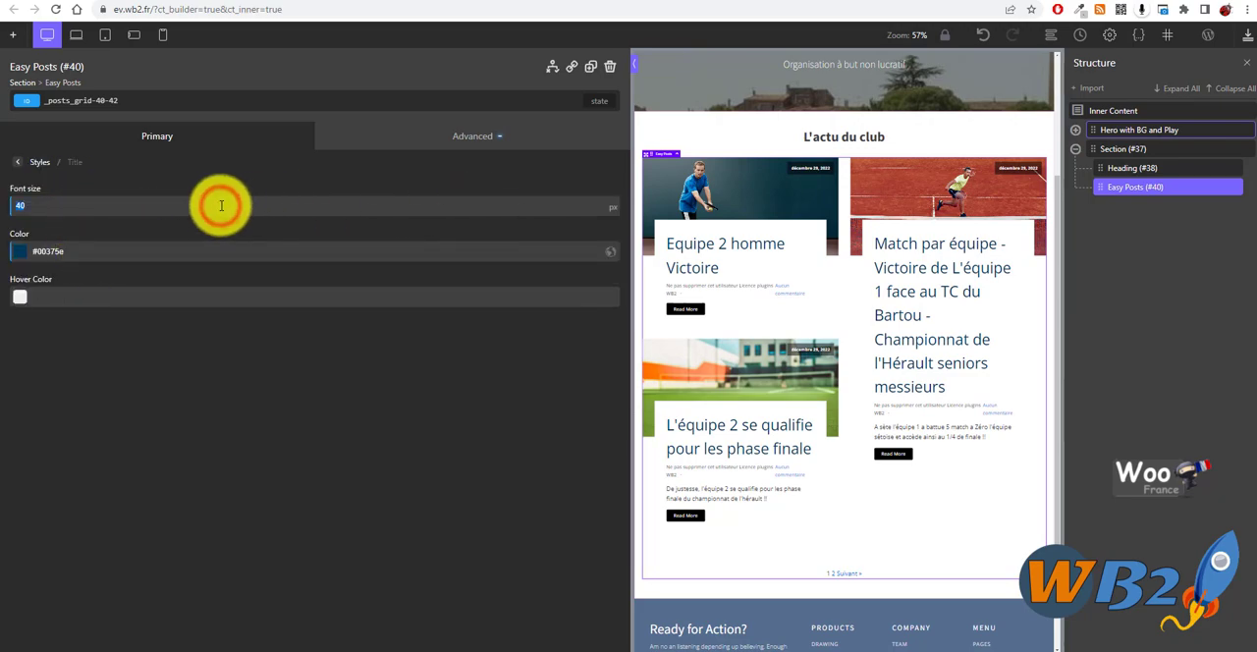
{"action": "type", "text": "4"}
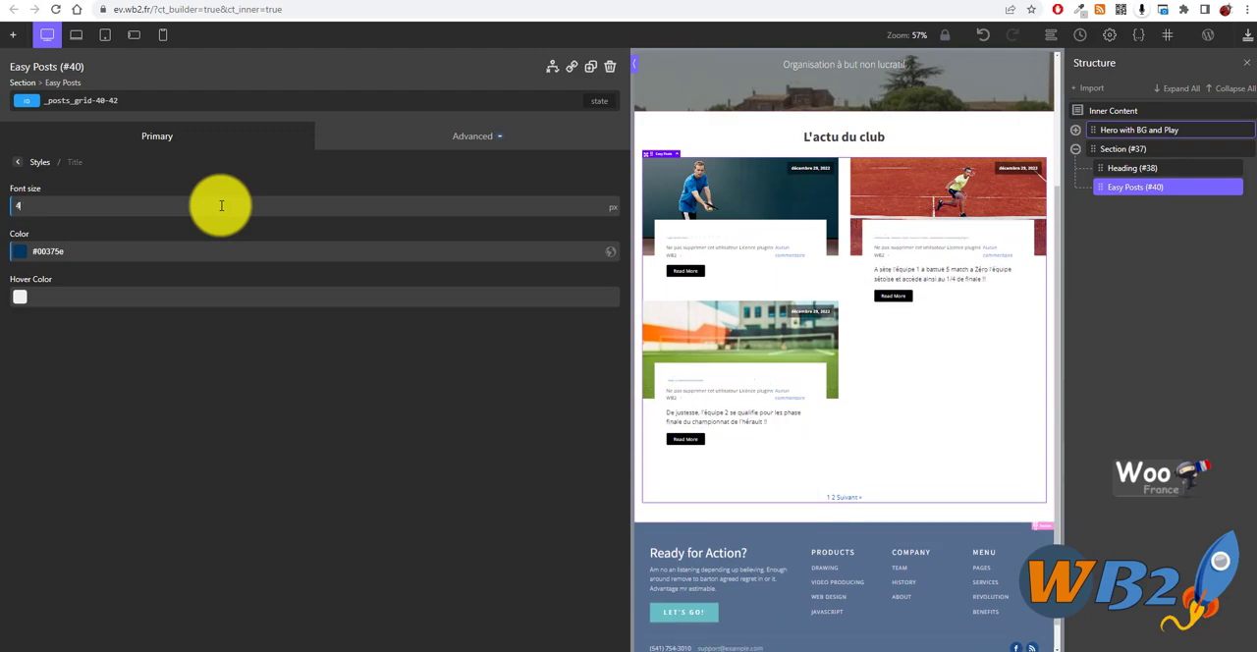
{"action": "type", "text": "6"}
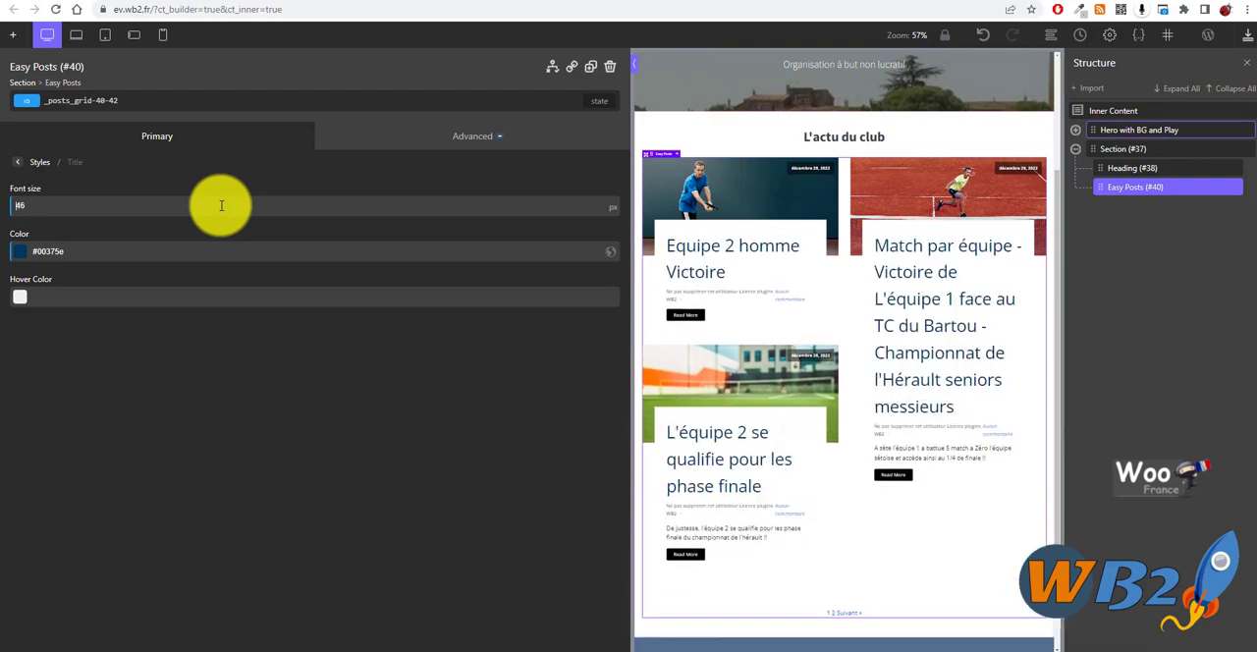
{"action": "key", "text": "BackSpace"}
{"action": "key", "text": "BackSpace"}
{"action": "type", "text": "20"}
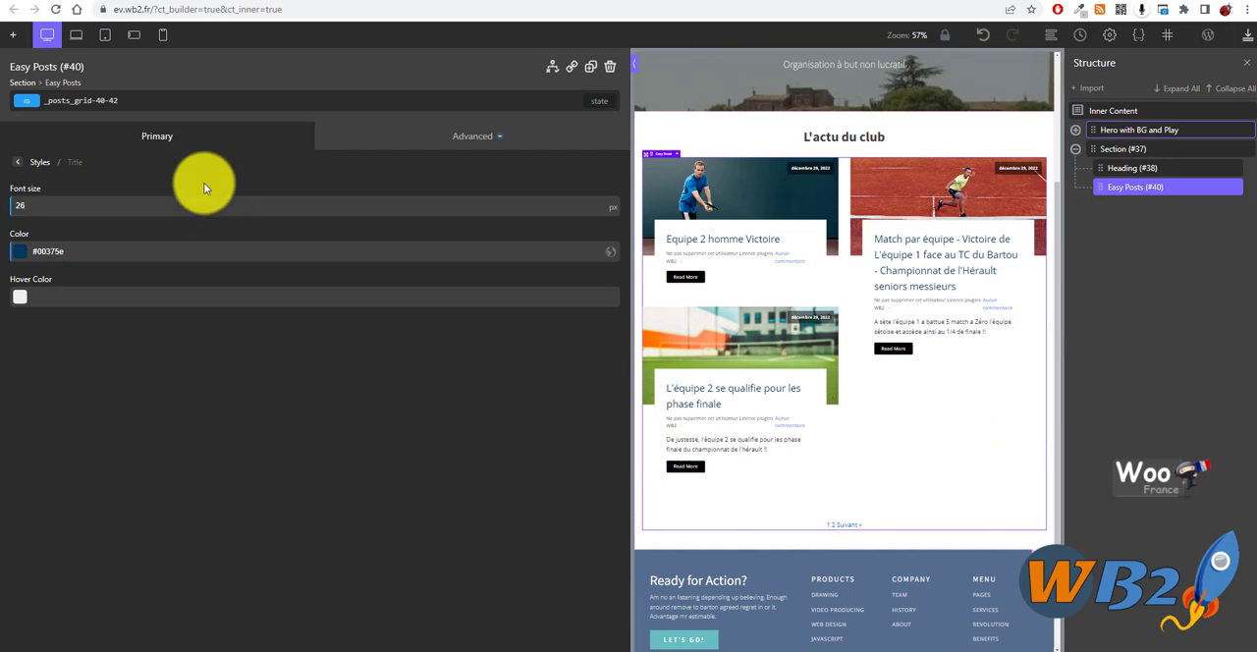
{"action": "key", "text": "BackSpace"}
{"action": "type", "text": "5"}
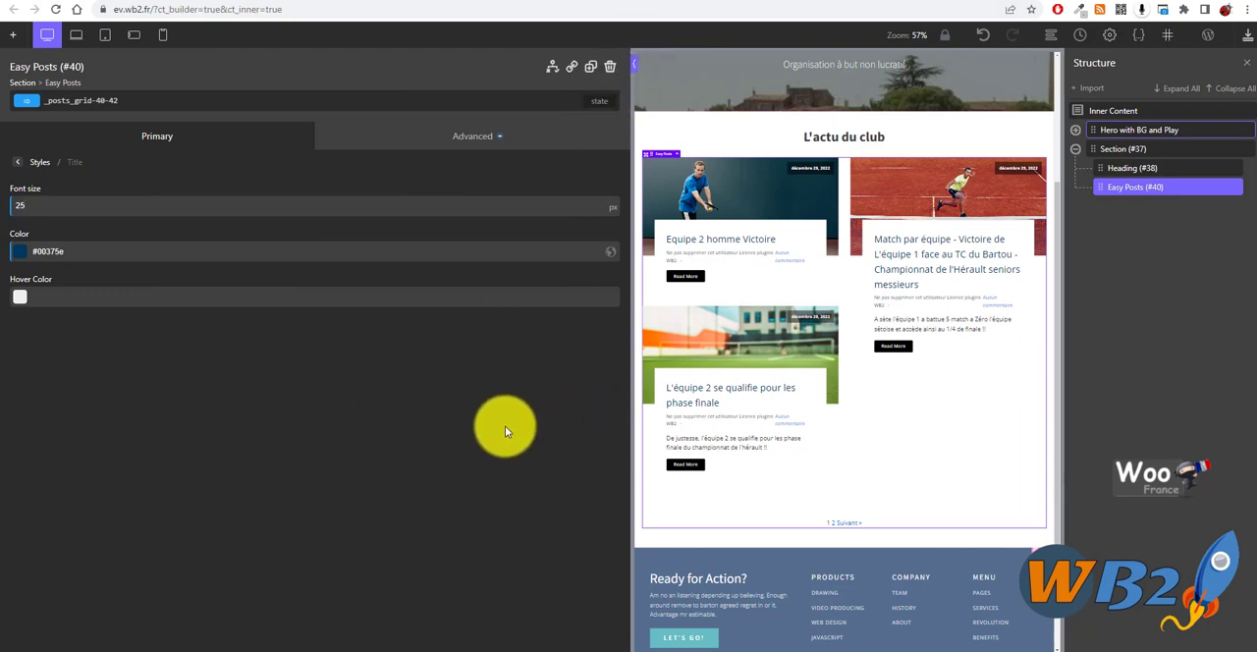
{"action": "left_click", "coordinate": [505, 427]}
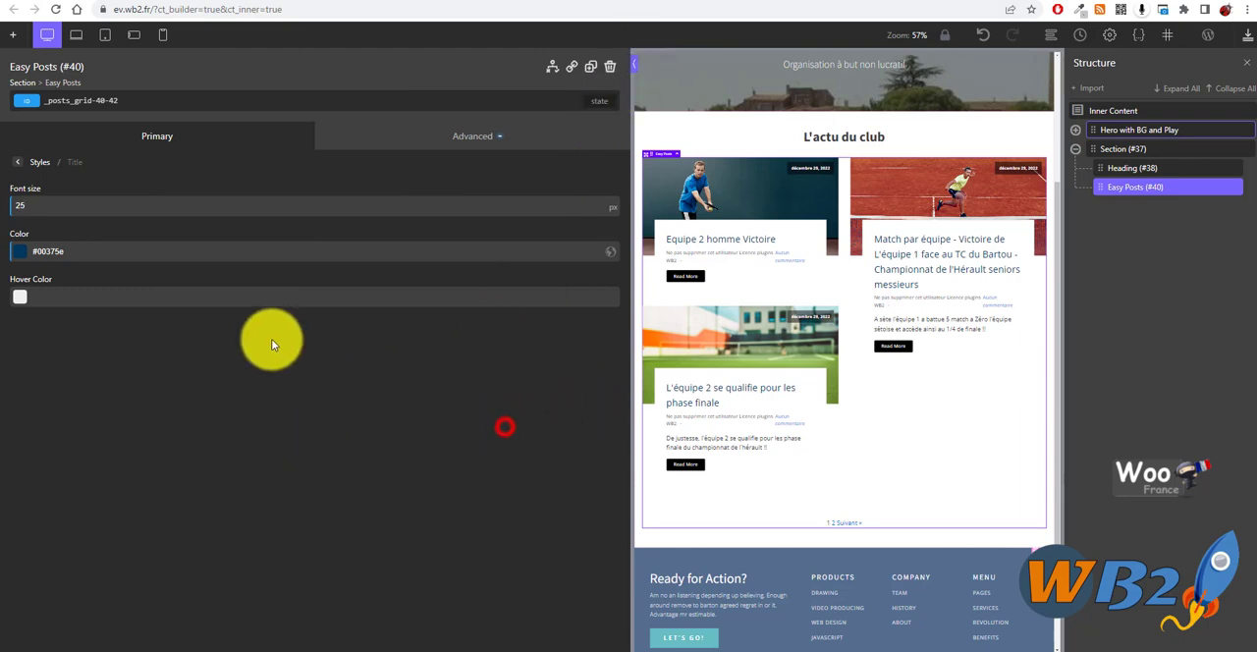
{"action": "left_click", "coordinate": [39, 163]}
{"action": "left_click", "coordinate": [40, 163]}
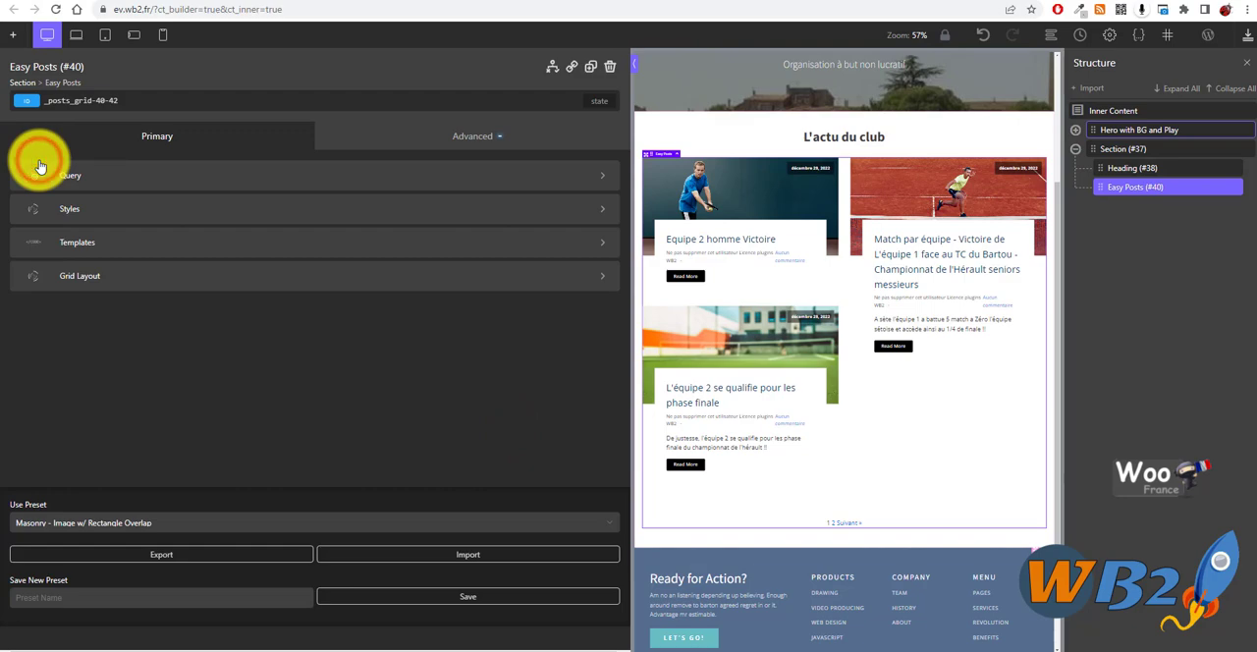
- Preview the news section with the settings sidebar hidden, restore the sidebar and save the page
{"action": "left_click", "coordinate": [633, 61]}
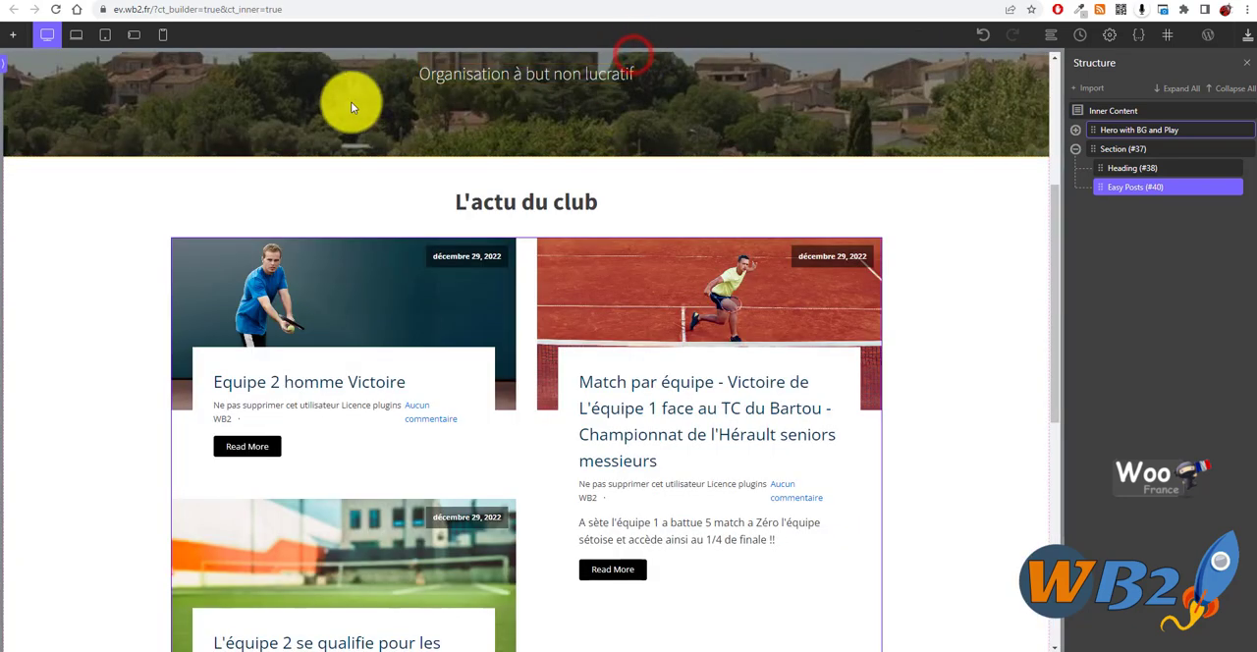
{"action": "left_click", "coordinate": [5, 70]}
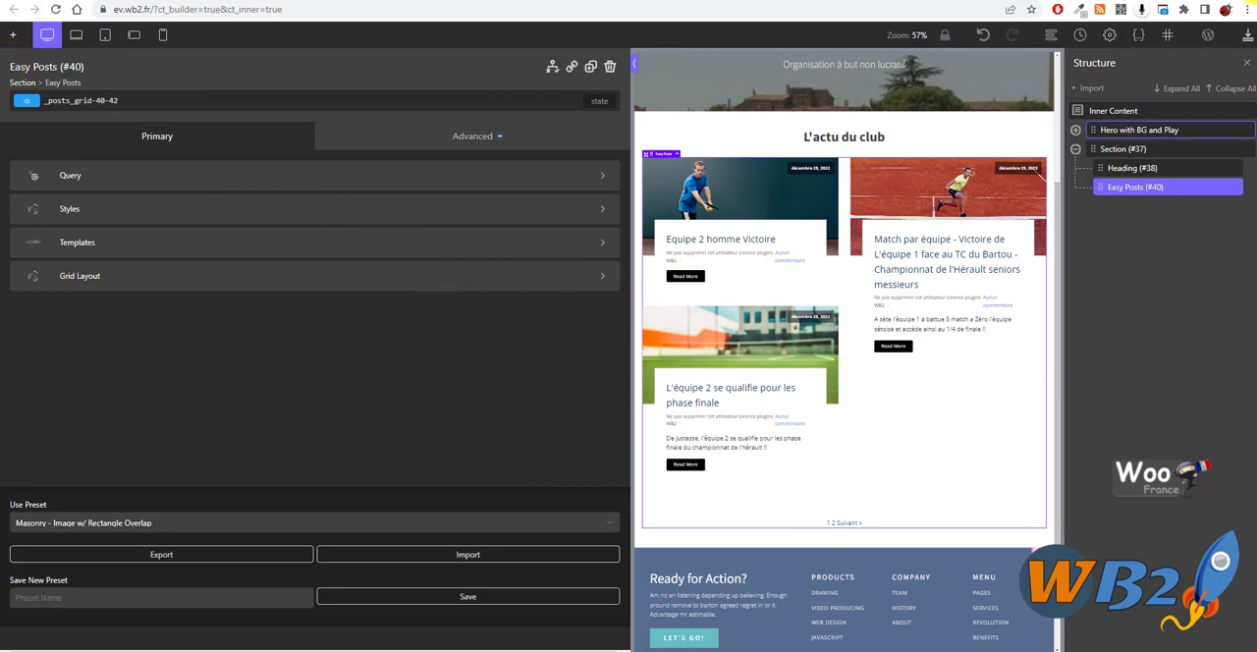
{"action": "left_click", "coordinate": [1249, 38]}
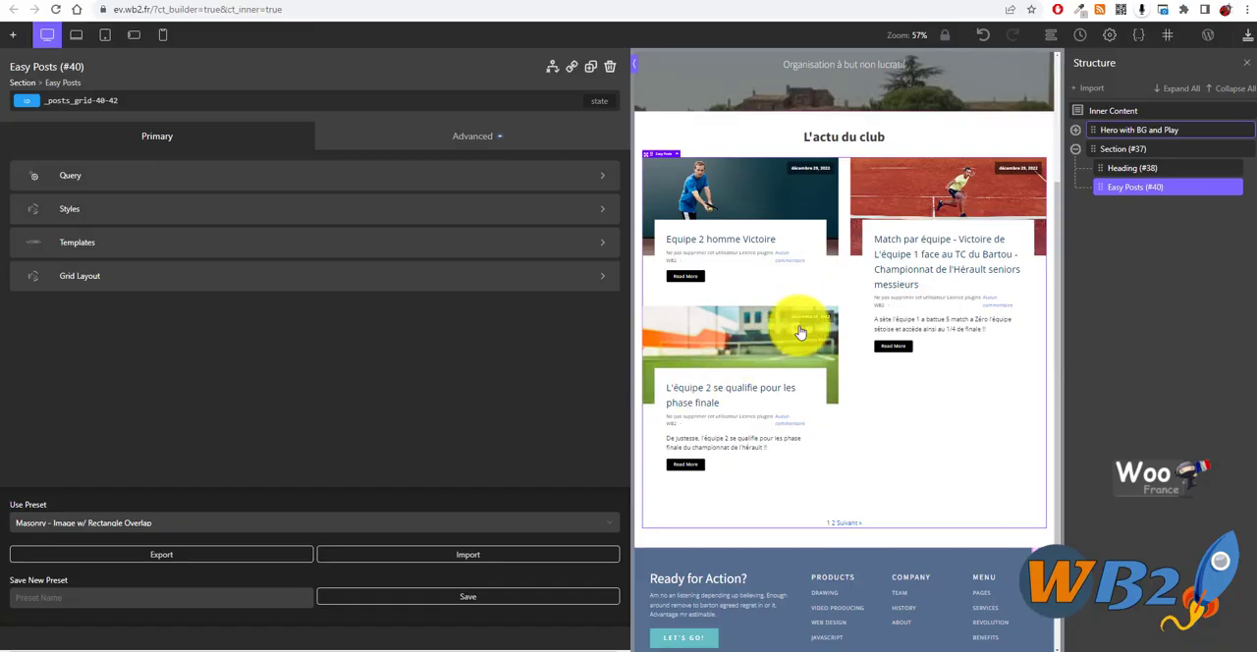
- Review the home page layout from the header to the footer and return the preview to full size
{"action": "scroll", "coordinate": [727, 322], "scroll_direction": "down", "scroll_amount": 1}
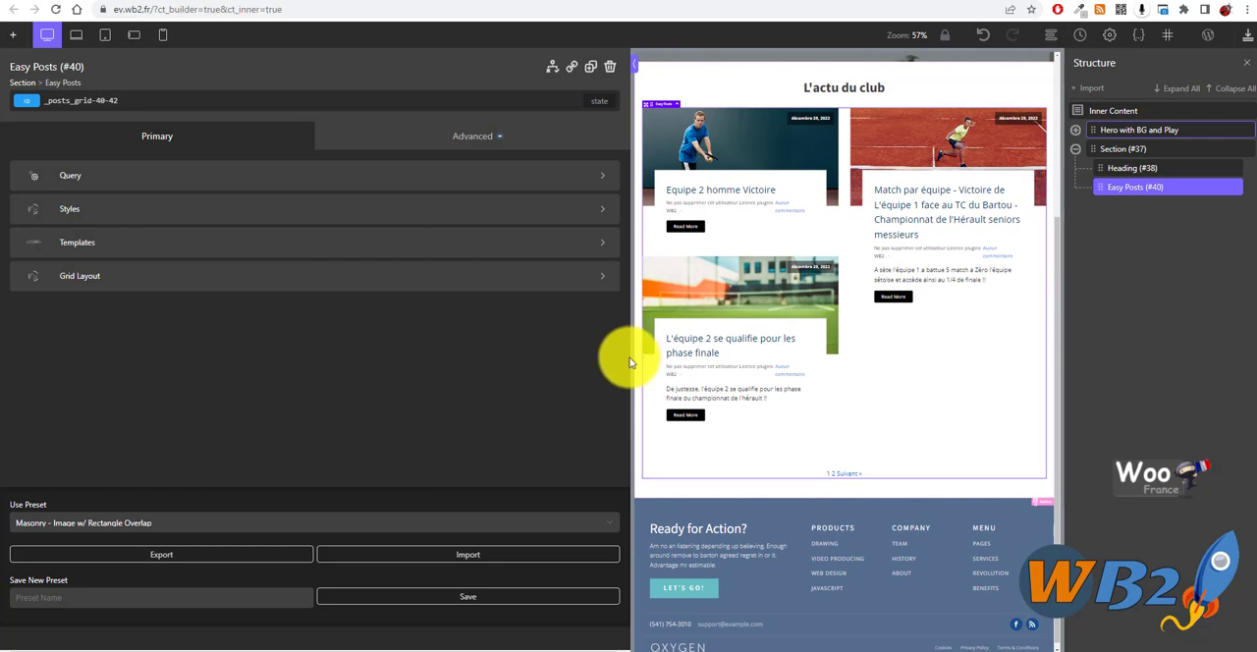
{"action": "scroll", "coordinate": [665, 314], "scroll_direction": "up", "scroll_amount": 5}
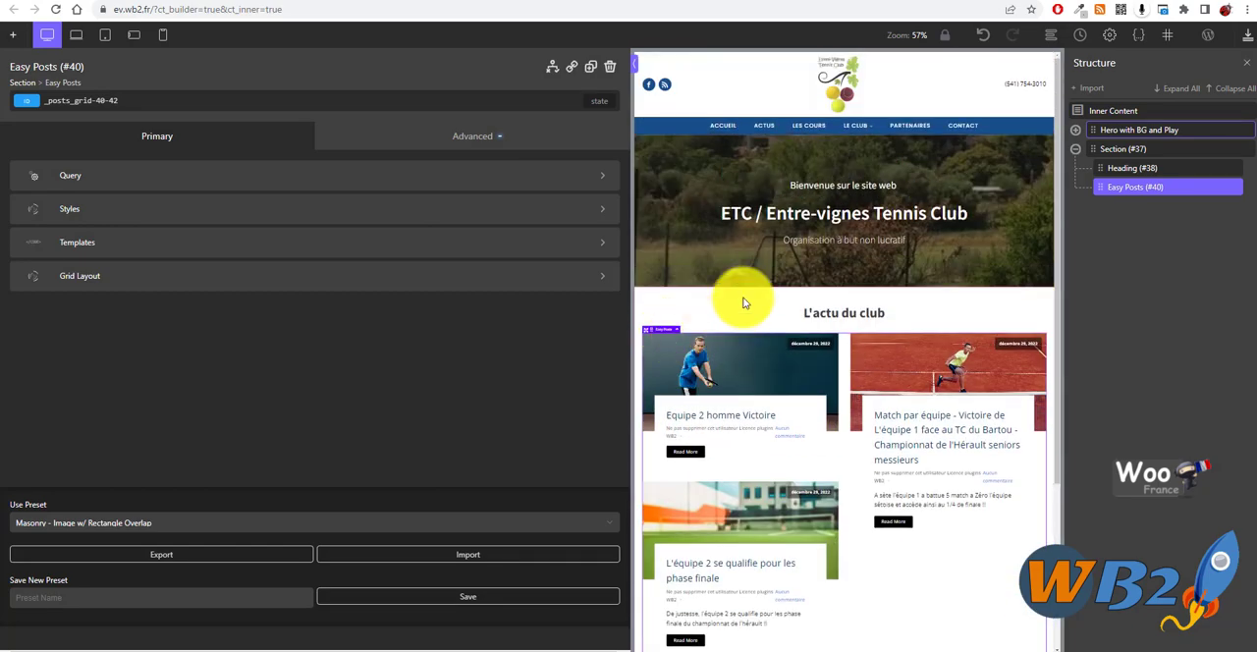
{"action": "scroll", "coordinate": [866, 403], "scroll_direction": "down", "scroll_amount": 3}
{"action": "scroll", "coordinate": [786, 324], "scroll_direction": "down", "scroll_amount": 3}
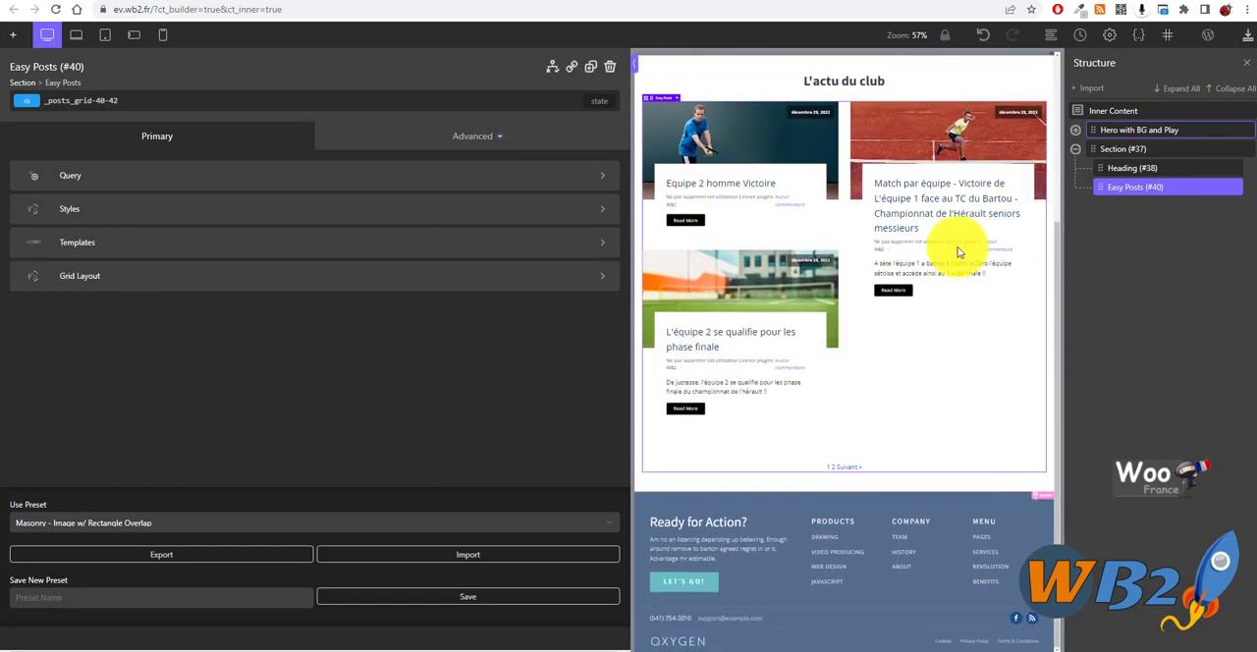
{"action": "scroll", "coordinate": [707, 329], "scroll_direction": "up", "scroll_amount": 4}
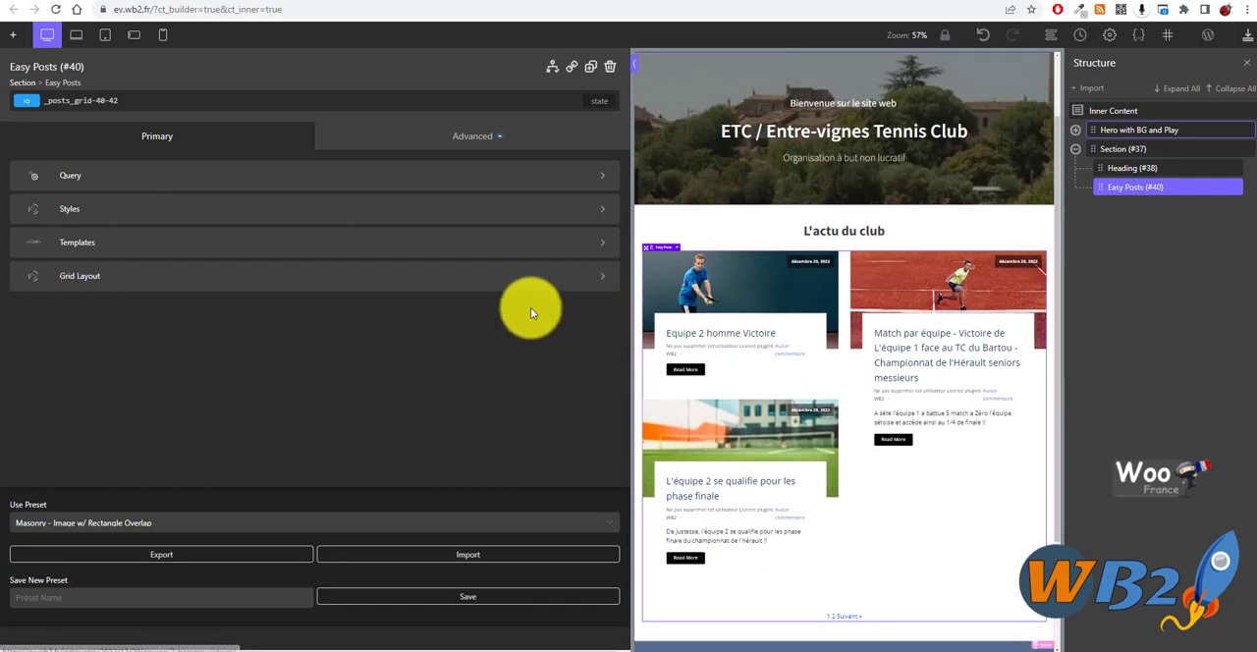
{"action": "left_click", "coordinate": [158, 137]}
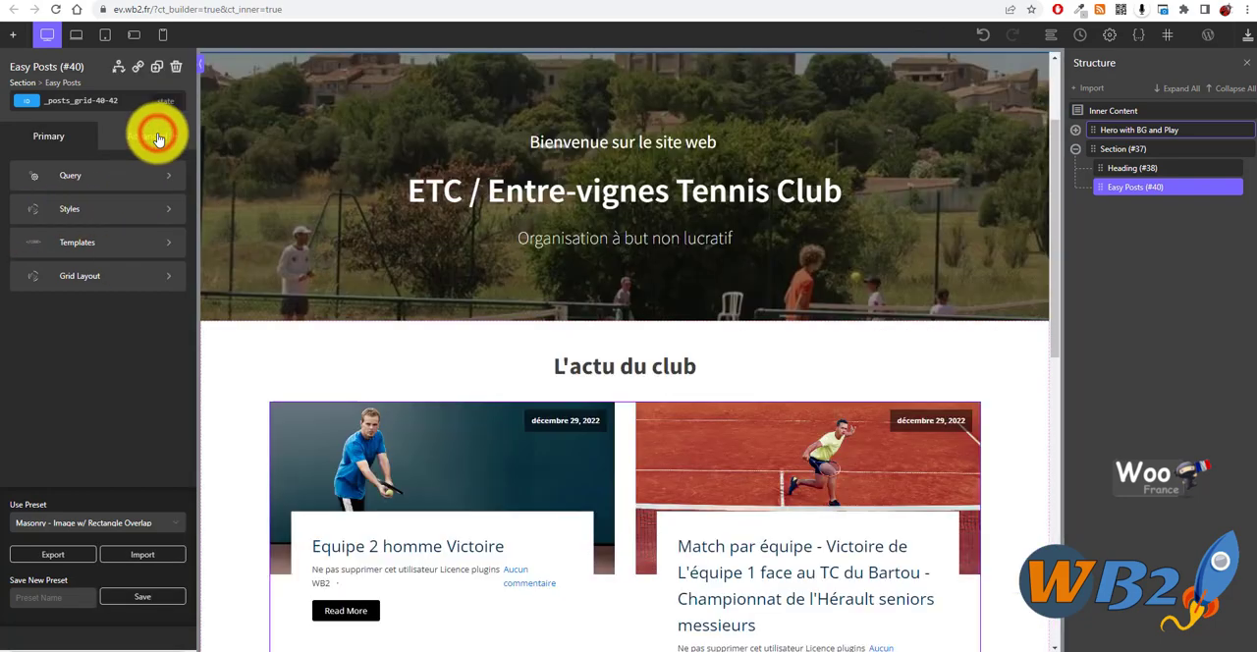
- Inspect the pagination below the Easy Posts list and the element's PHP template, and return to its main settings
{"action": "scroll", "coordinate": [623, 353], "scroll_direction": "down", "scroll_amount": 5}
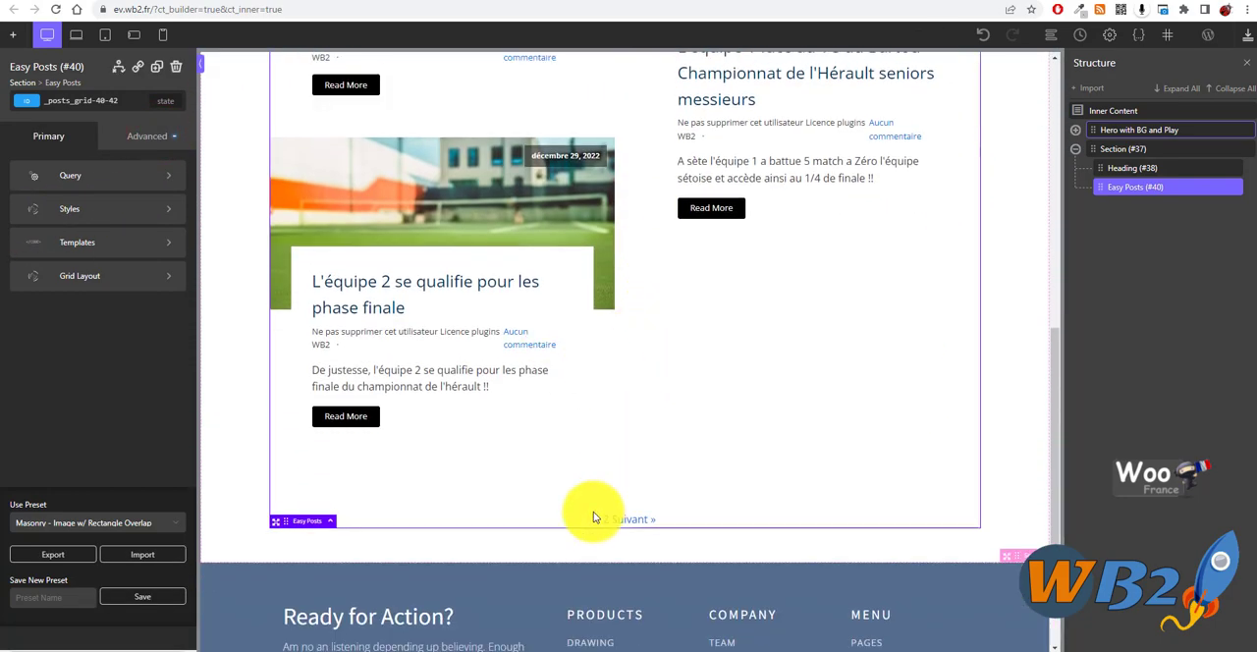
{"action": "left_click", "coordinate": [69, 384]}
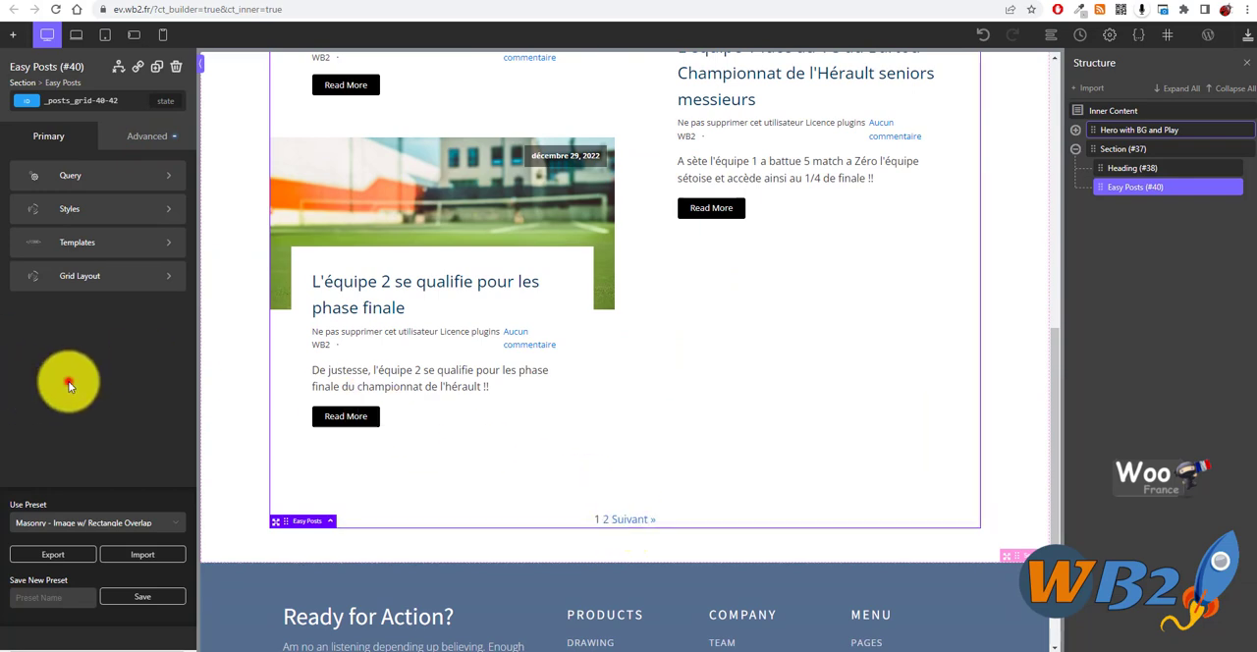
{"action": "left_click", "coordinate": [97, 245]}
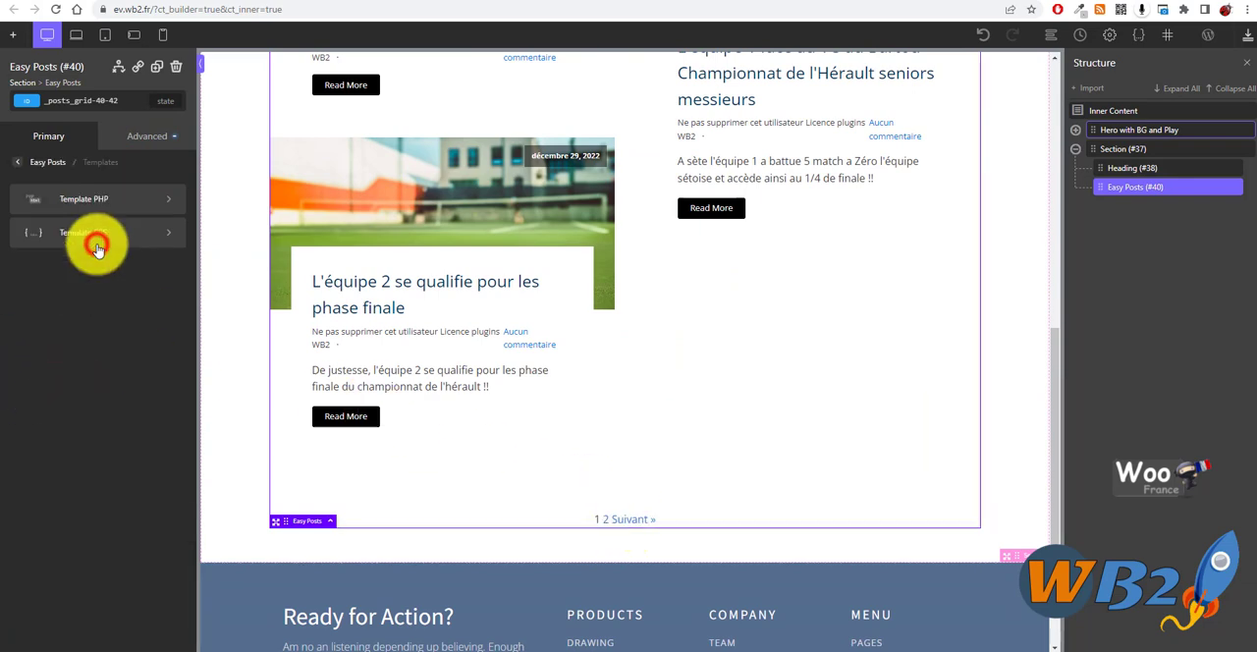
{"action": "left_click", "coordinate": [98, 208]}
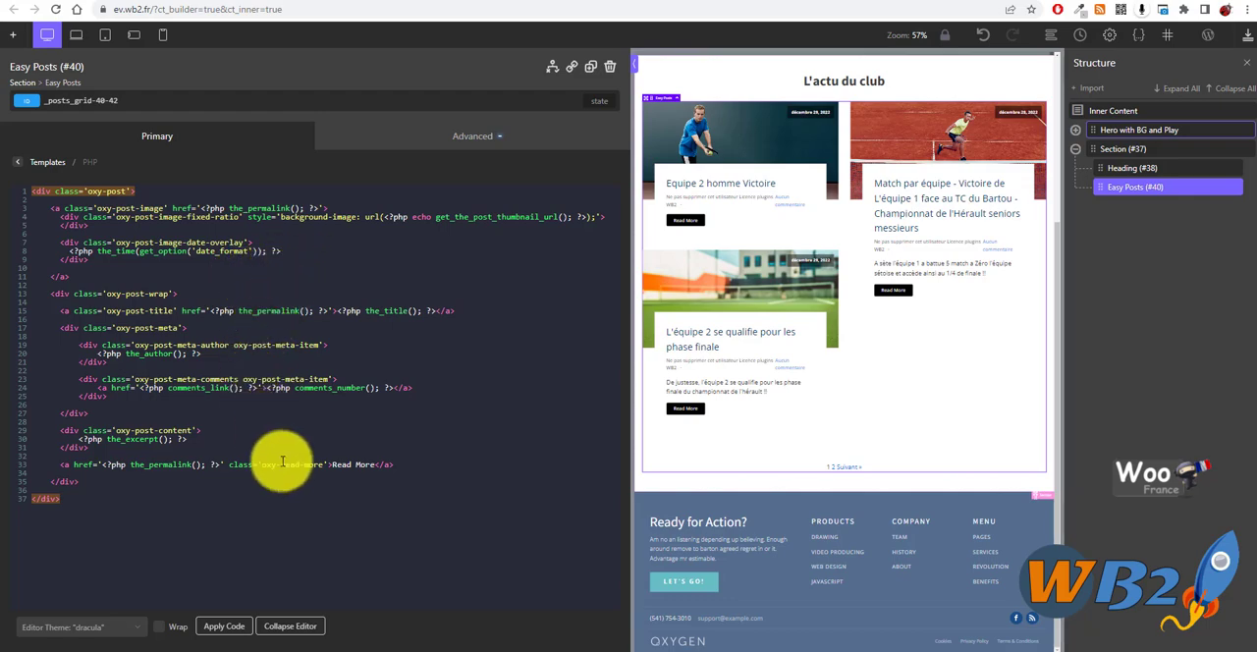
{"action": "left_click", "coordinate": [152, 143]}
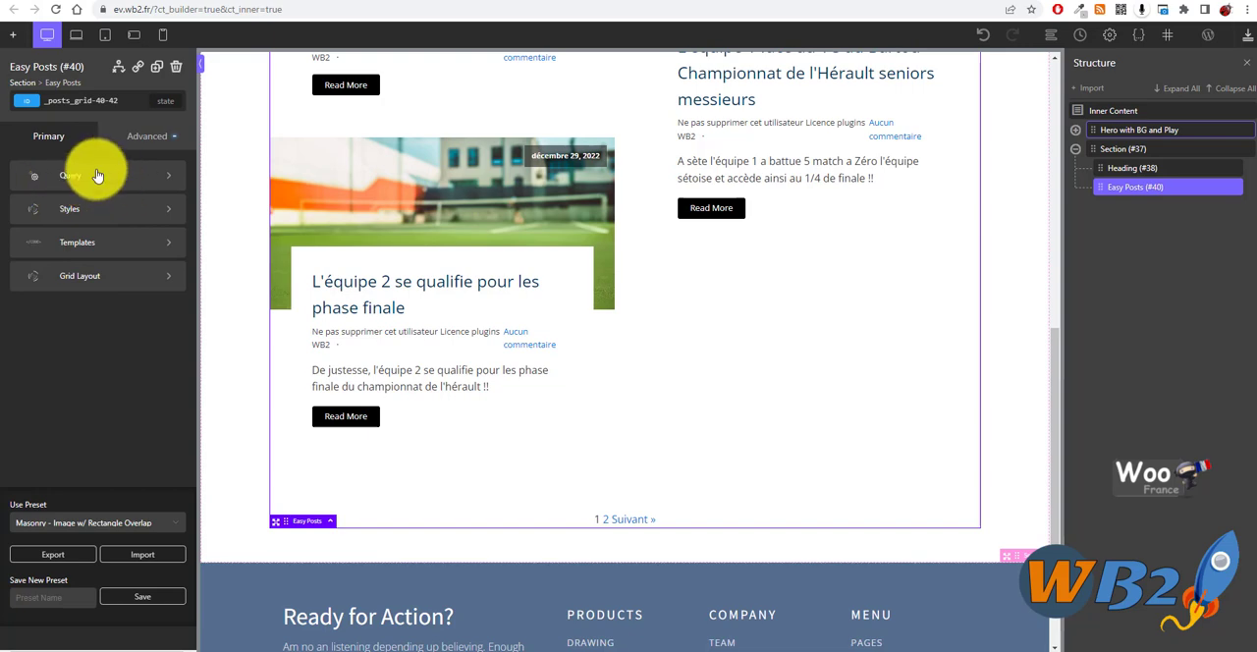
- Switch the Easy Posts query to custom with the post type post, apply it and check the resulting list
{"action": "left_click", "coordinate": [95, 182]}
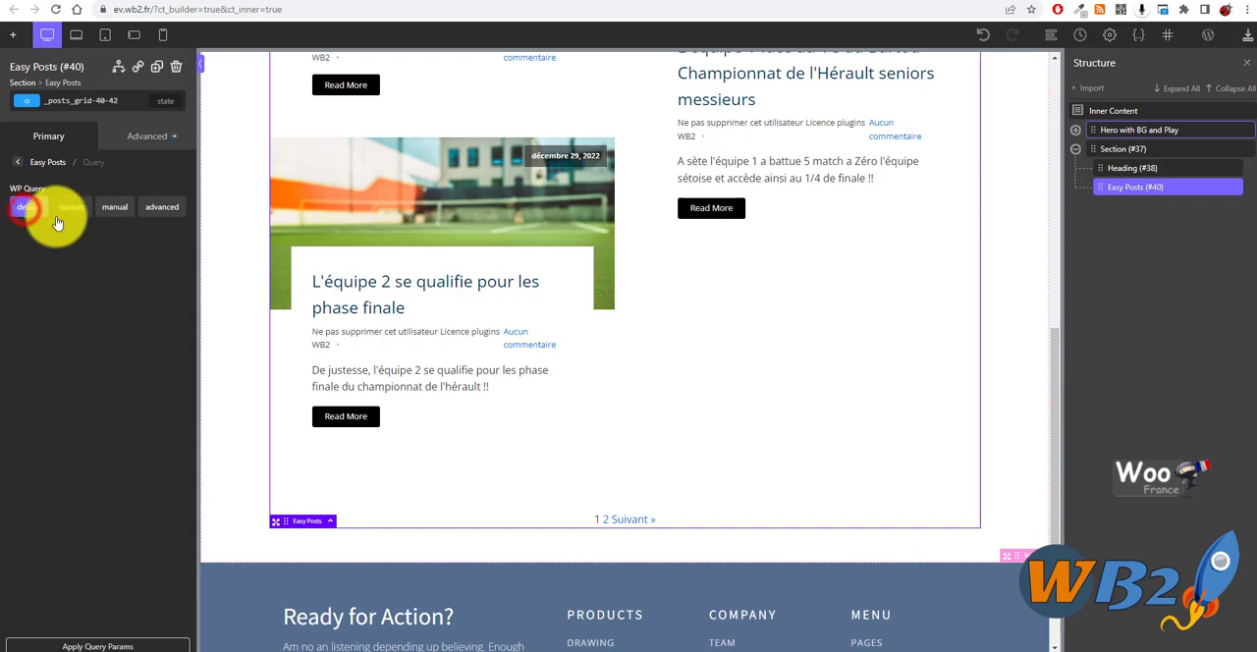
{"action": "left_click", "coordinate": [70, 207]}
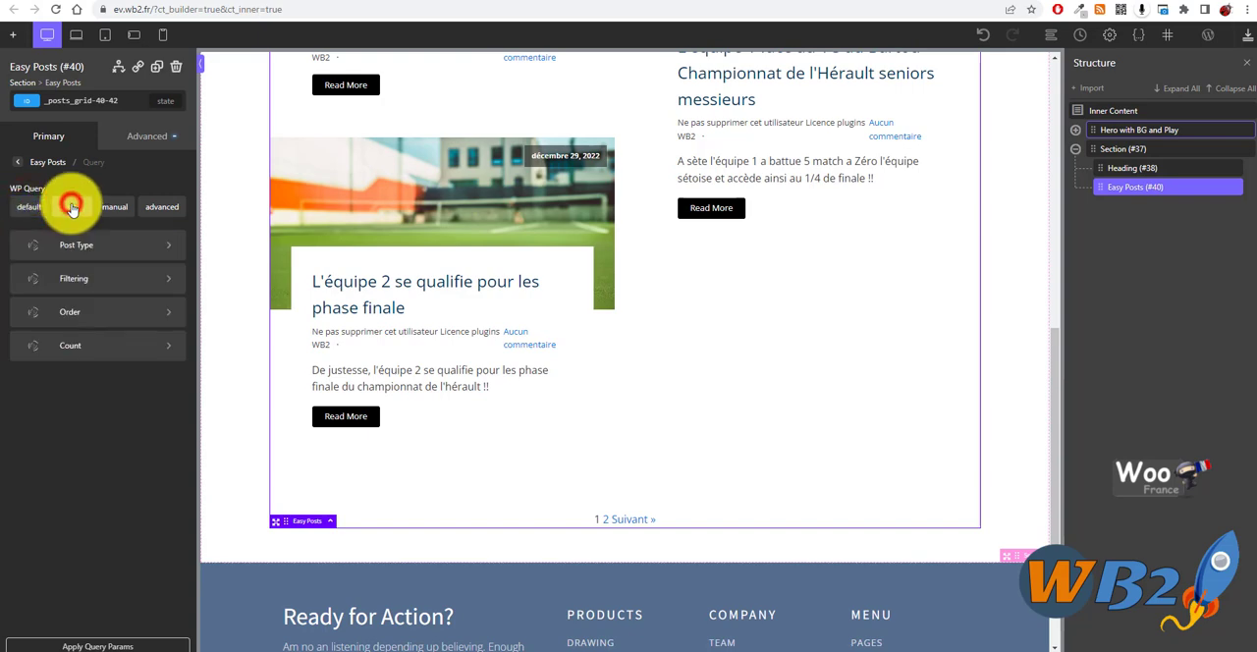
{"action": "left_click", "coordinate": [109, 250]}
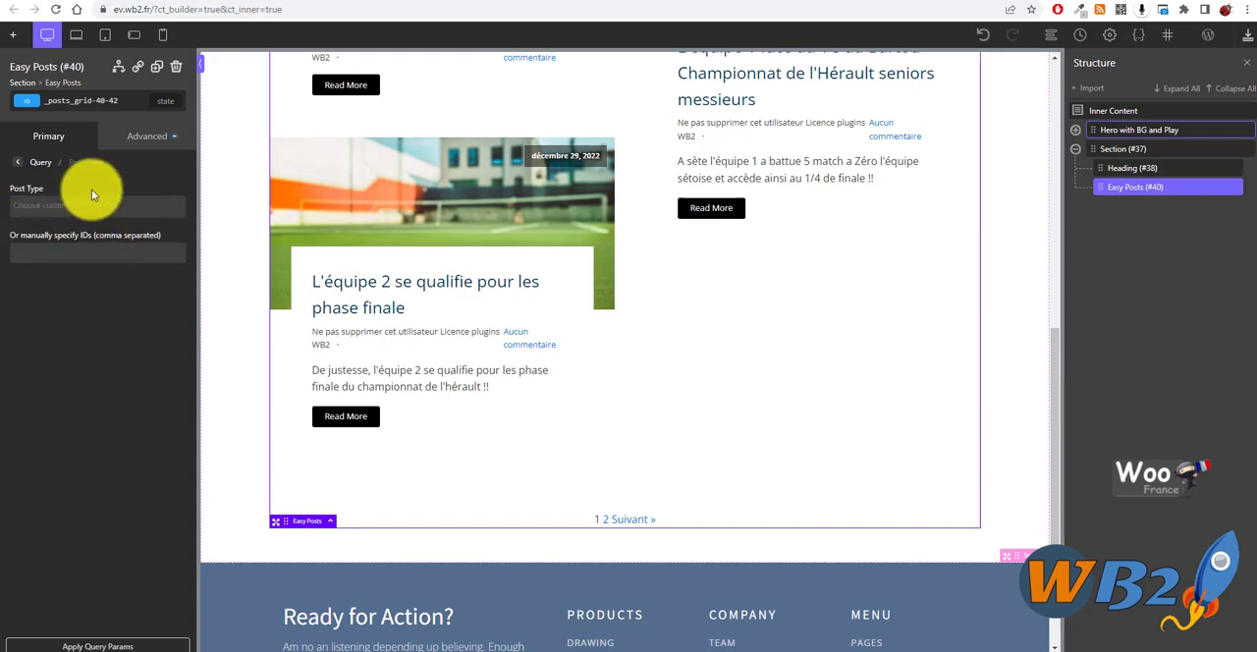
{"action": "left_click", "coordinate": [97, 207]}
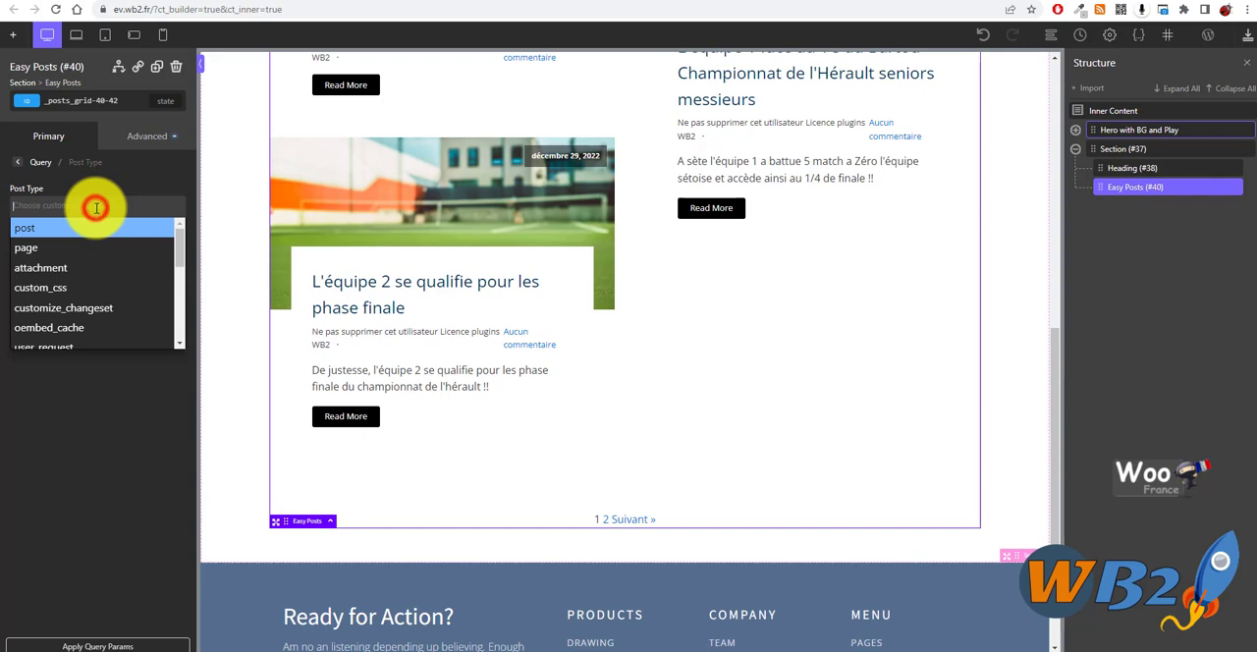
{"action": "left_click", "coordinate": [32, 233]}
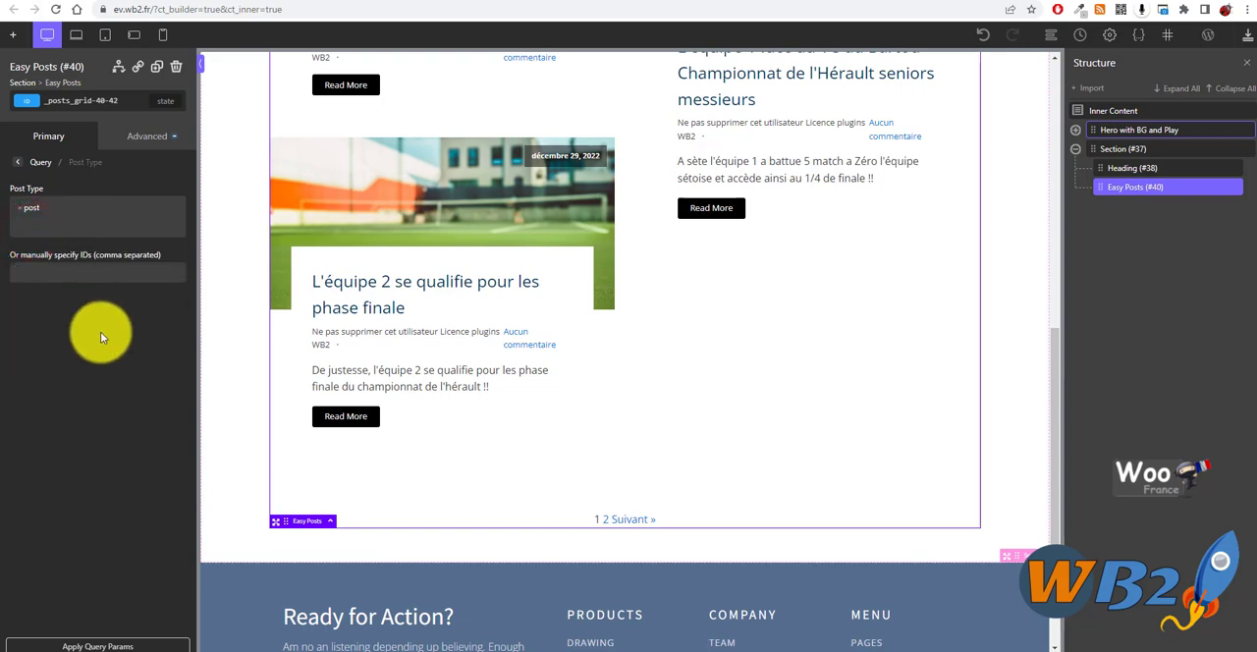
{"action": "left_click", "coordinate": [98, 645]}
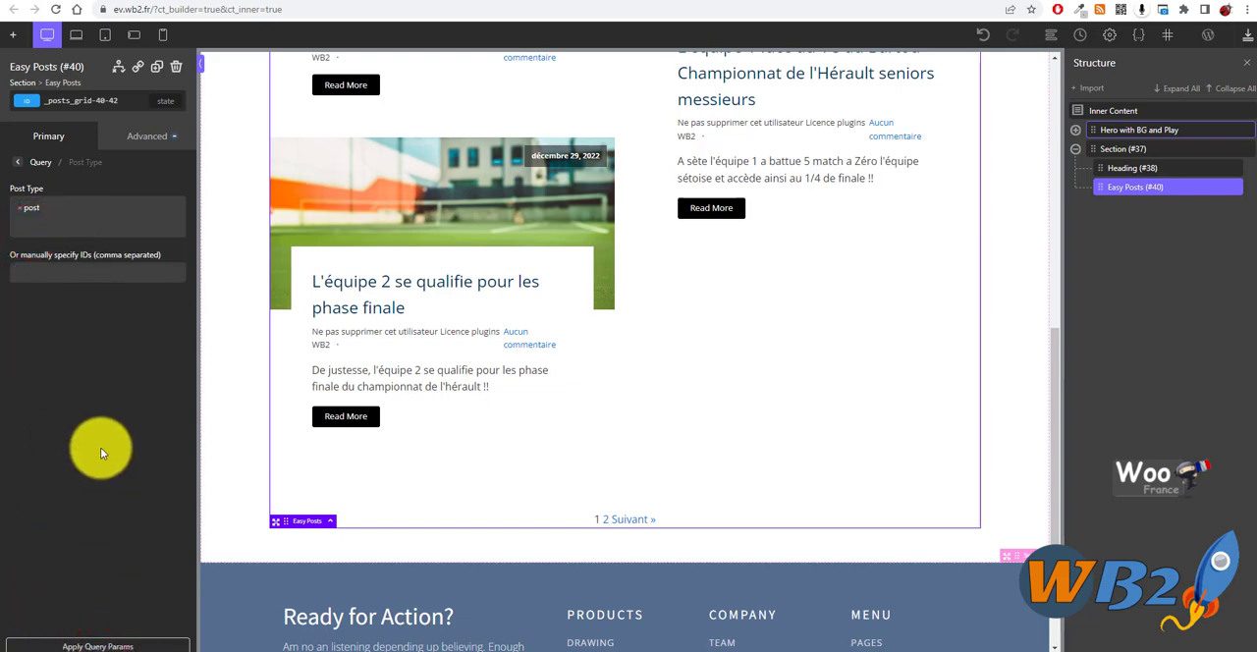
{"action": "left_click", "coordinate": [97, 646]}
{"action": "scroll", "coordinate": [561, 289], "scroll_direction": "down", "scroll_amount": 5}
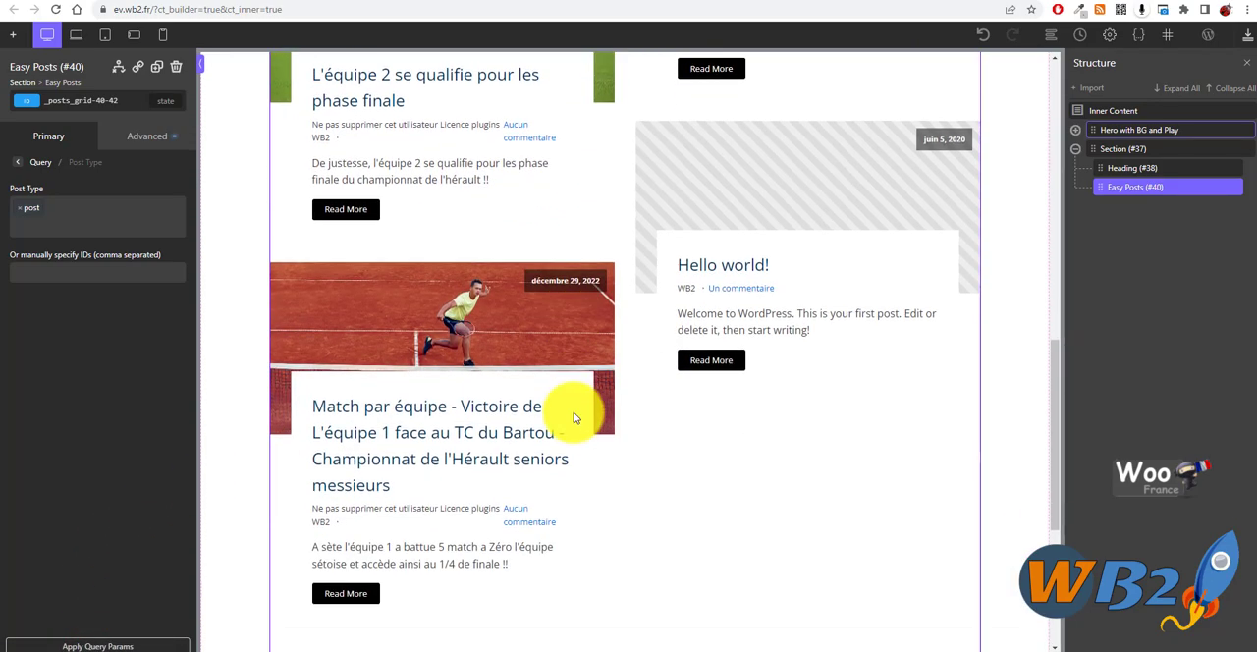
{"action": "scroll", "coordinate": [589, 337], "scroll_direction": "up", "scroll_amount": 7}
{"action": "scroll", "coordinate": [513, 343], "scroll_direction": "down", "scroll_amount": 2}
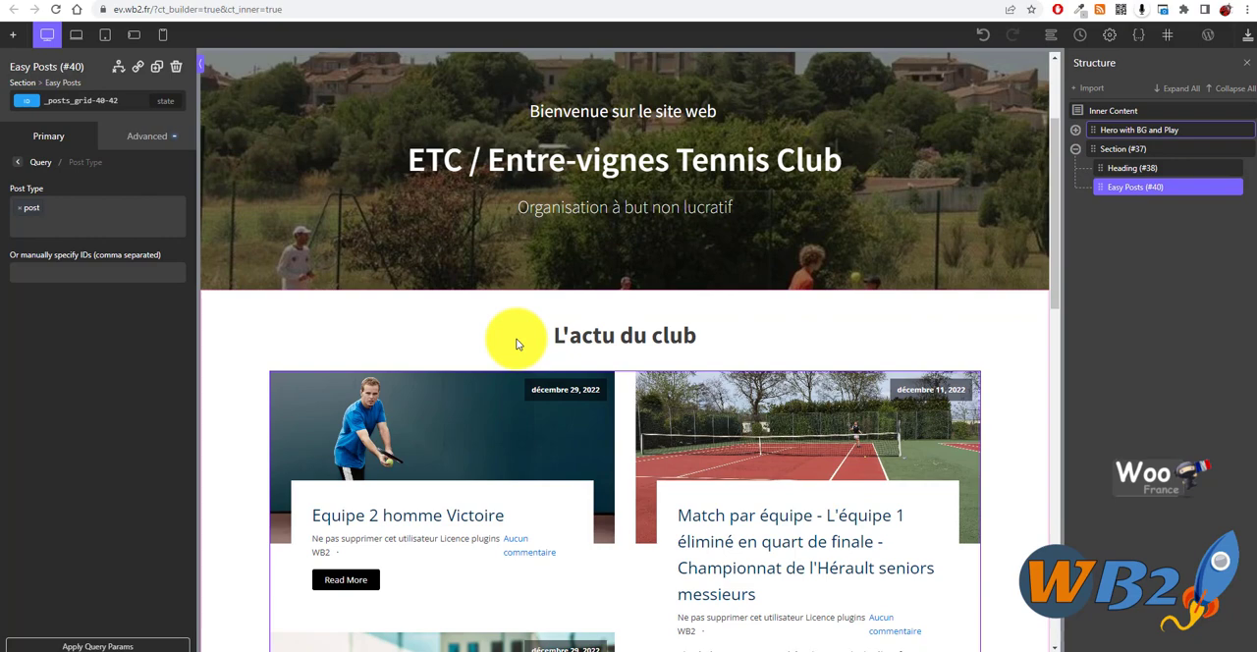
- Add the page post type to the custom query, apply it and look through the listed entries
{"action": "left_click", "coordinate": [90, 210]}
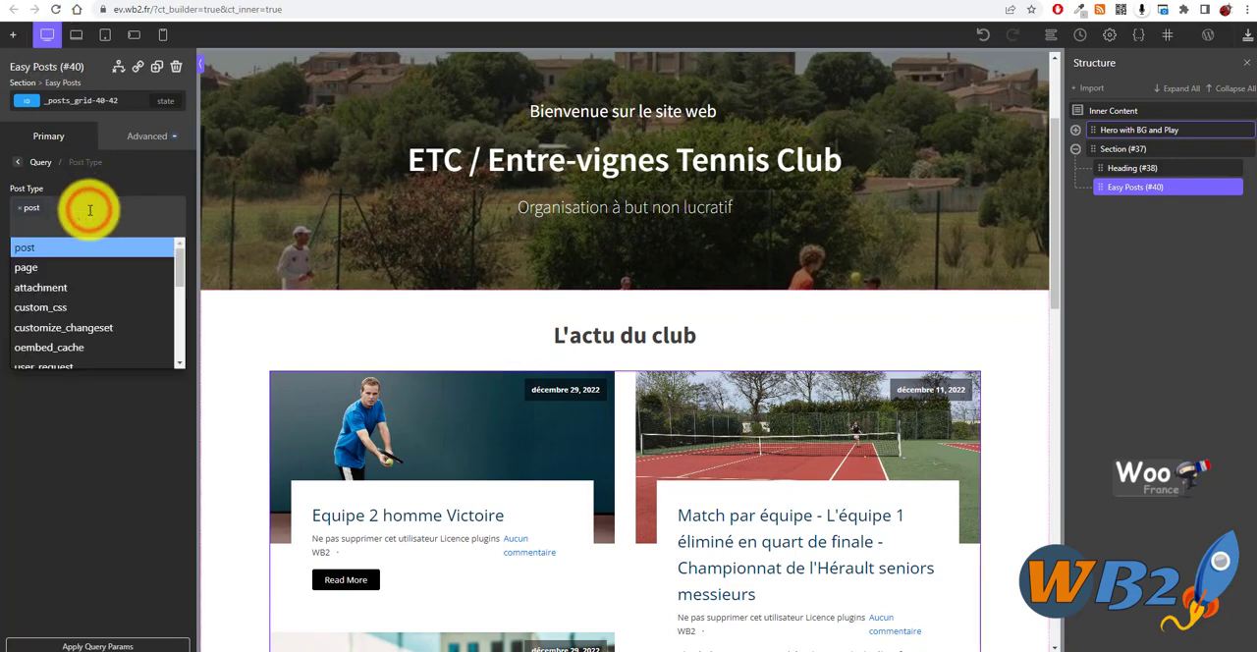
{"action": "left_click", "coordinate": [65, 269]}
{"action": "left_click", "coordinate": [110, 647]}
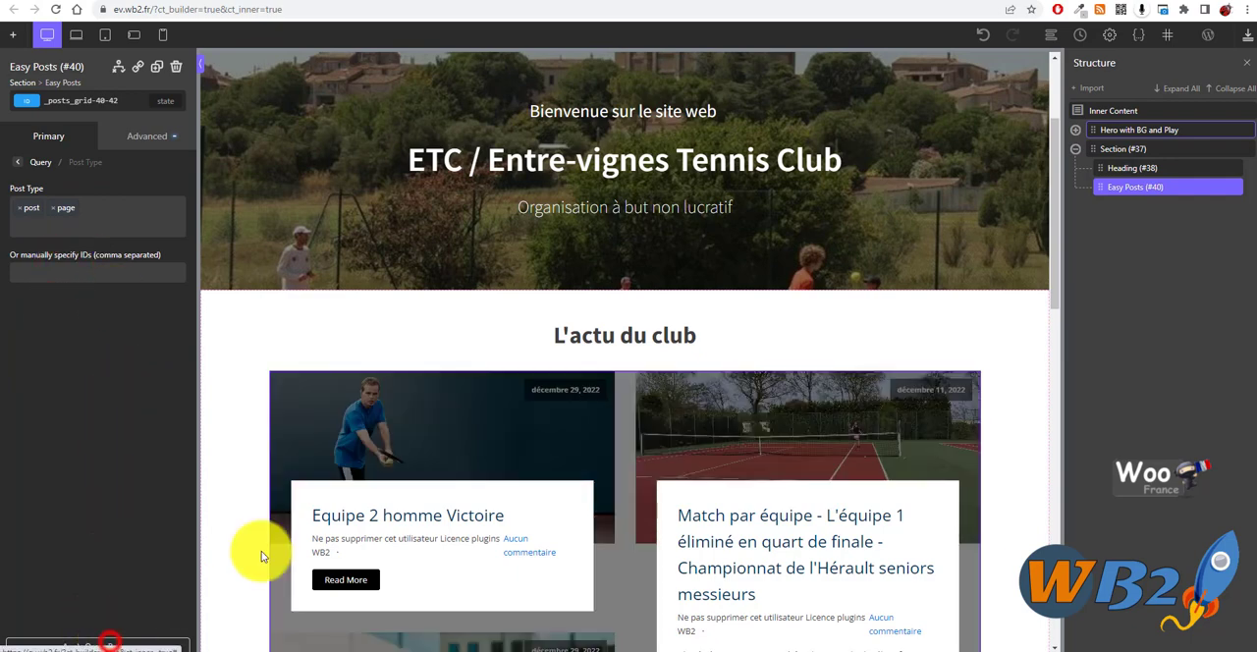
{"action": "scroll", "coordinate": [411, 441], "scroll_direction": "down", "scroll_amount": 6}
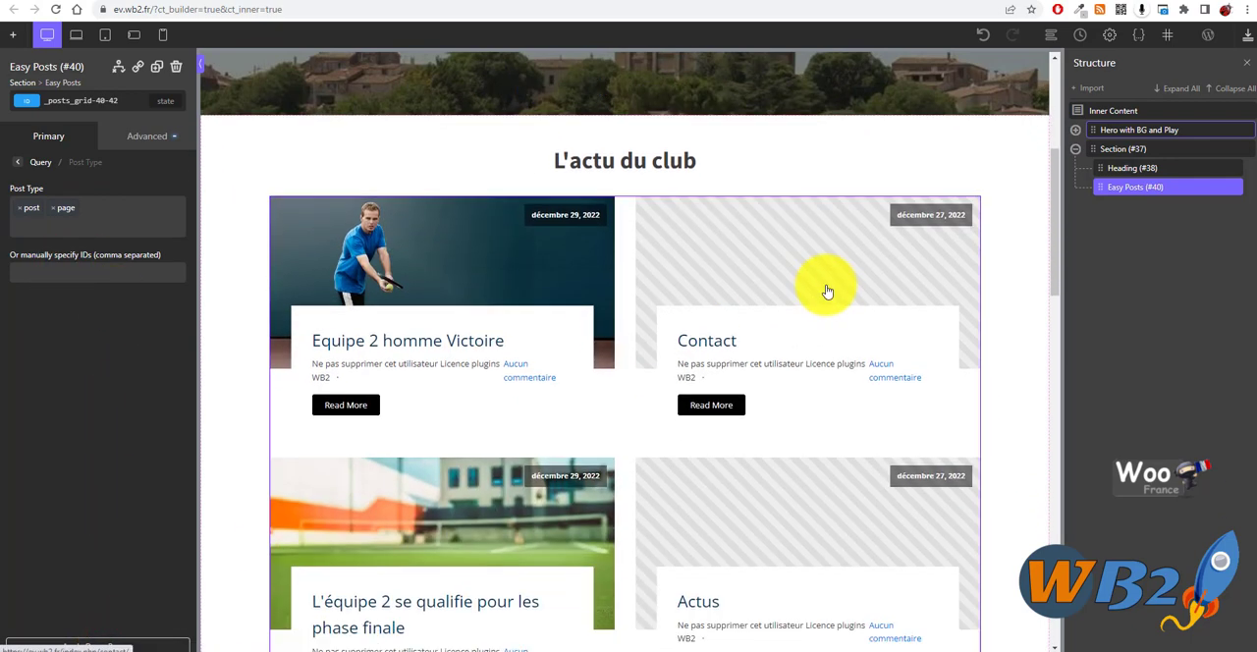
{"action": "scroll", "coordinate": [373, 426], "scroll_direction": "down", "scroll_amount": 7}
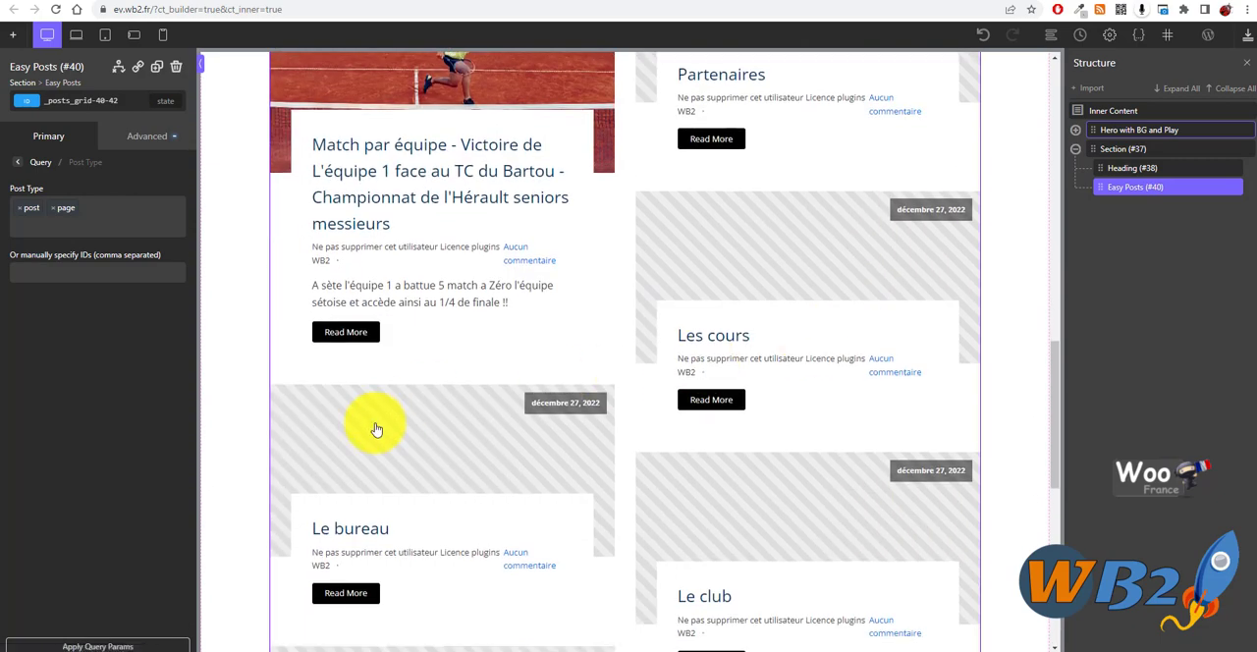
{"action": "scroll", "coordinate": [603, 426], "scroll_direction": "up", "scroll_amount": 6}
{"action": "scroll", "coordinate": [496, 361], "scroll_direction": "up", "scroll_amount": 2}
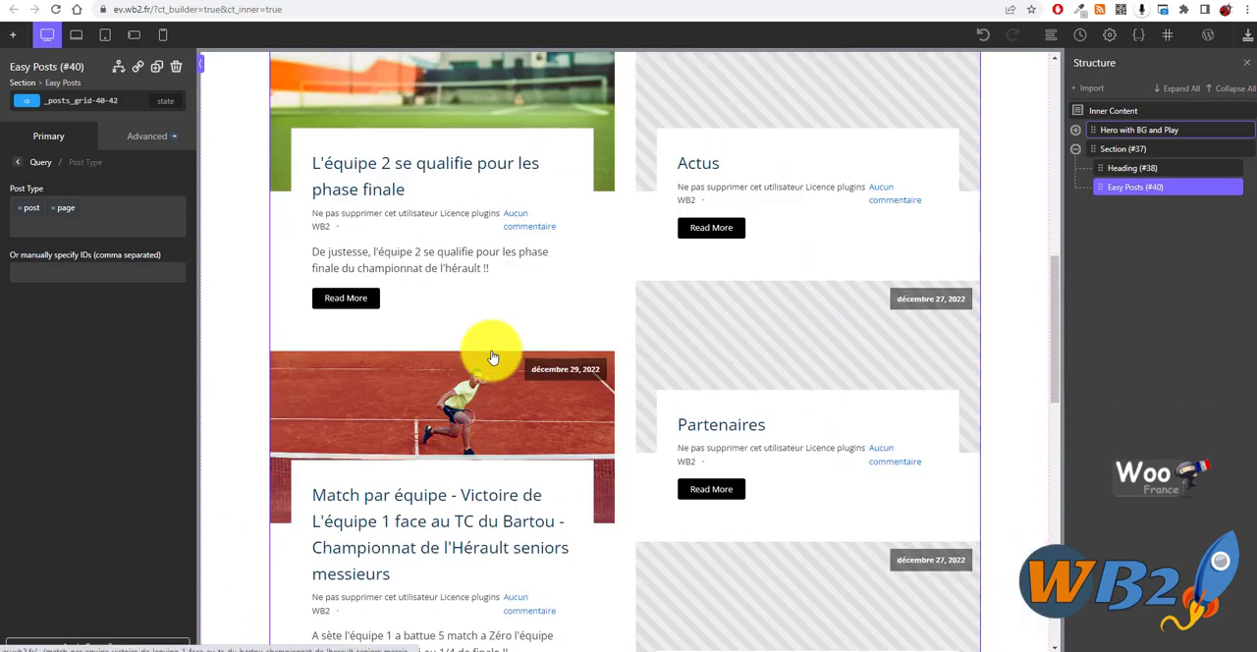
- Remove the page post type from the custom query and apply the query parameters again
{"action": "left_click", "coordinate": [53, 207]}
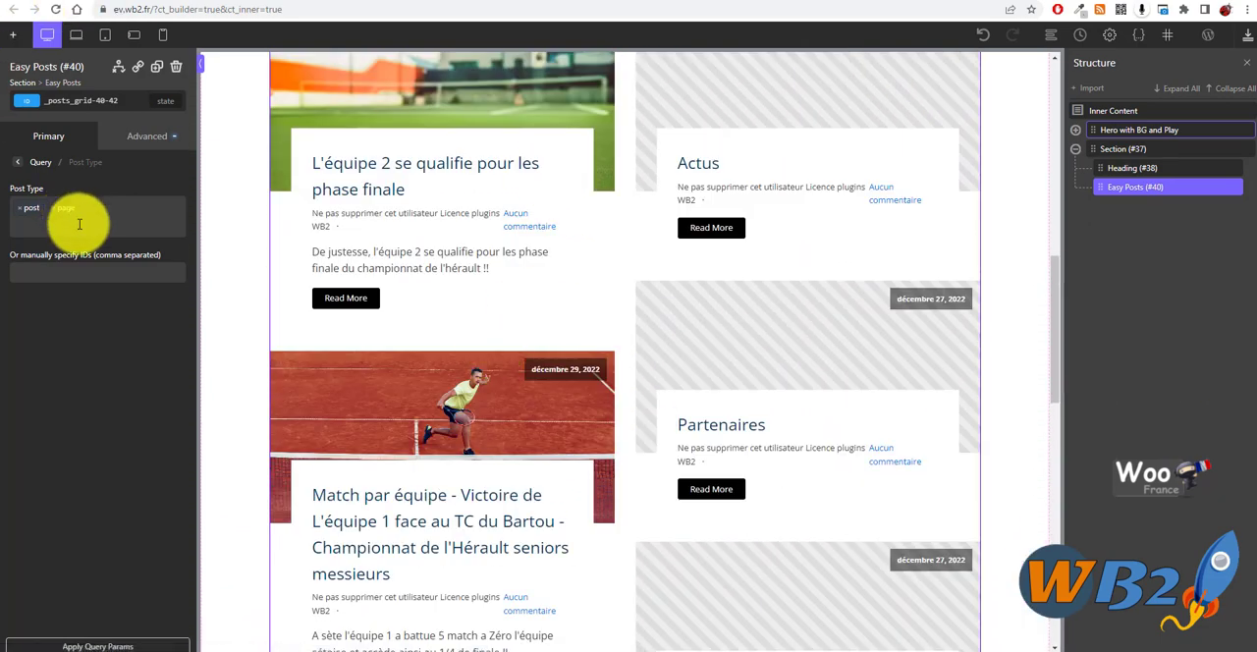
{"action": "left_click", "coordinate": [57, 208]}
{"action": "left_click", "coordinate": [122, 487]}
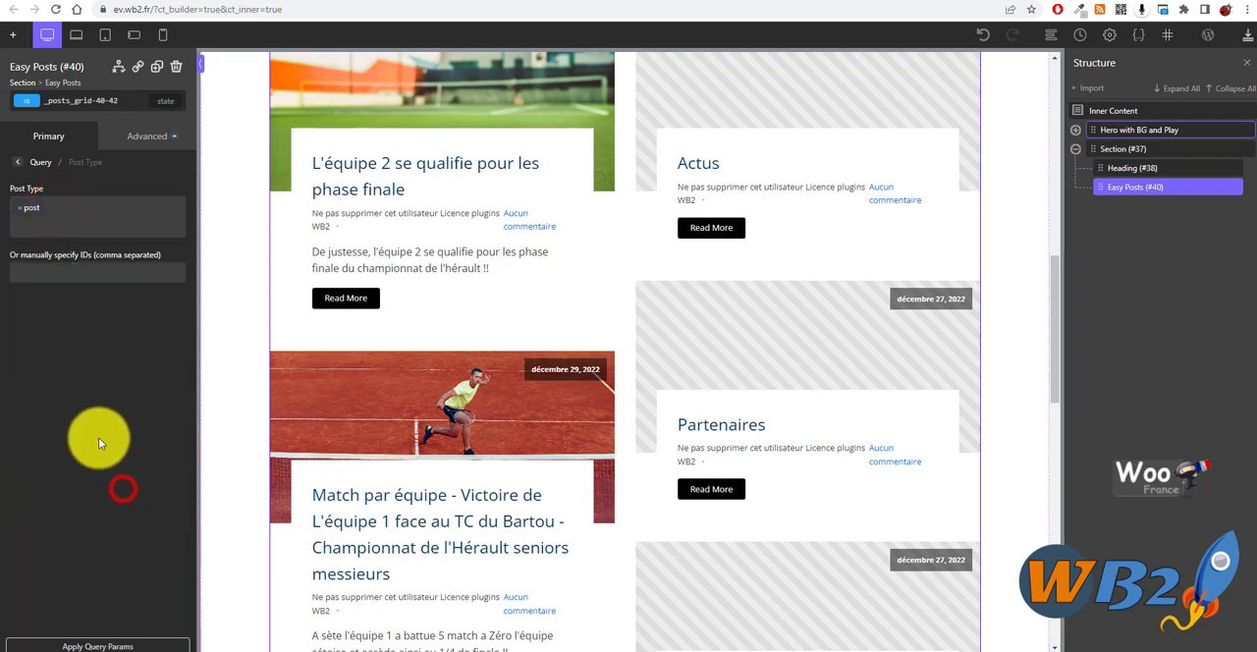
{"action": "scroll", "coordinate": [392, 421], "scroll_direction": "down", "scroll_amount": 1}
{"action": "left_click", "coordinate": [126, 644]}
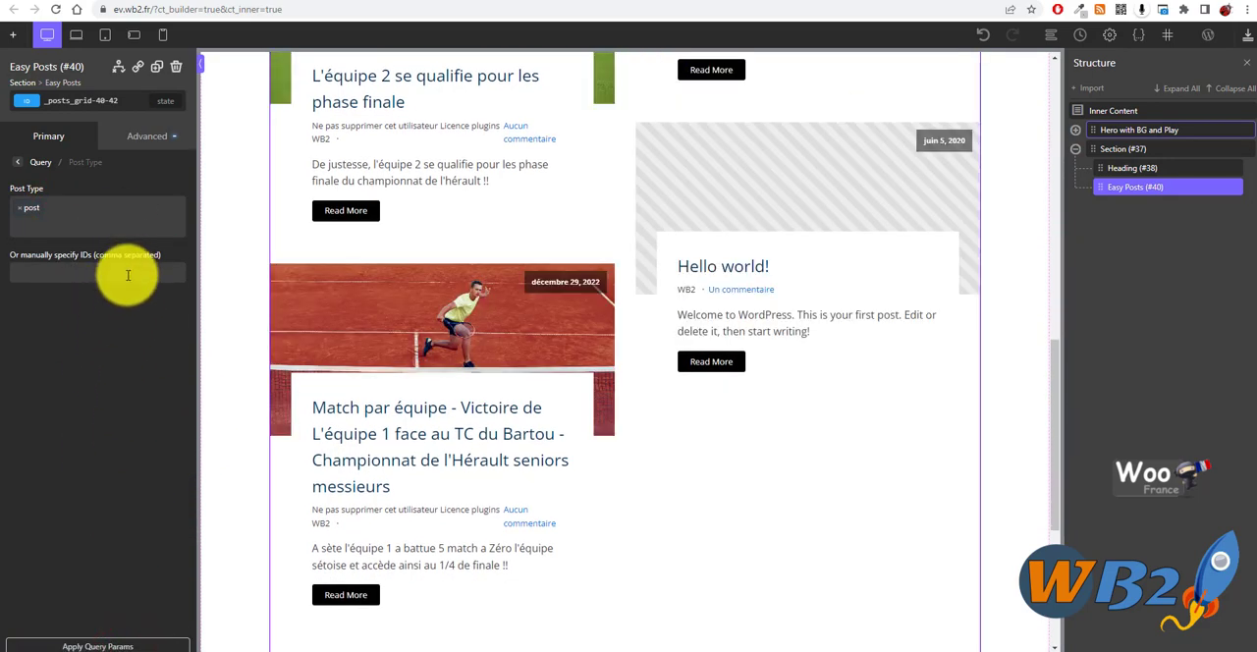
- Review the cards in the news list on the home page and return to the custom query options
{"action": "scroll", "coordinate": [645, 459], "scroll_direction": "up", "scroll_amount": 6}
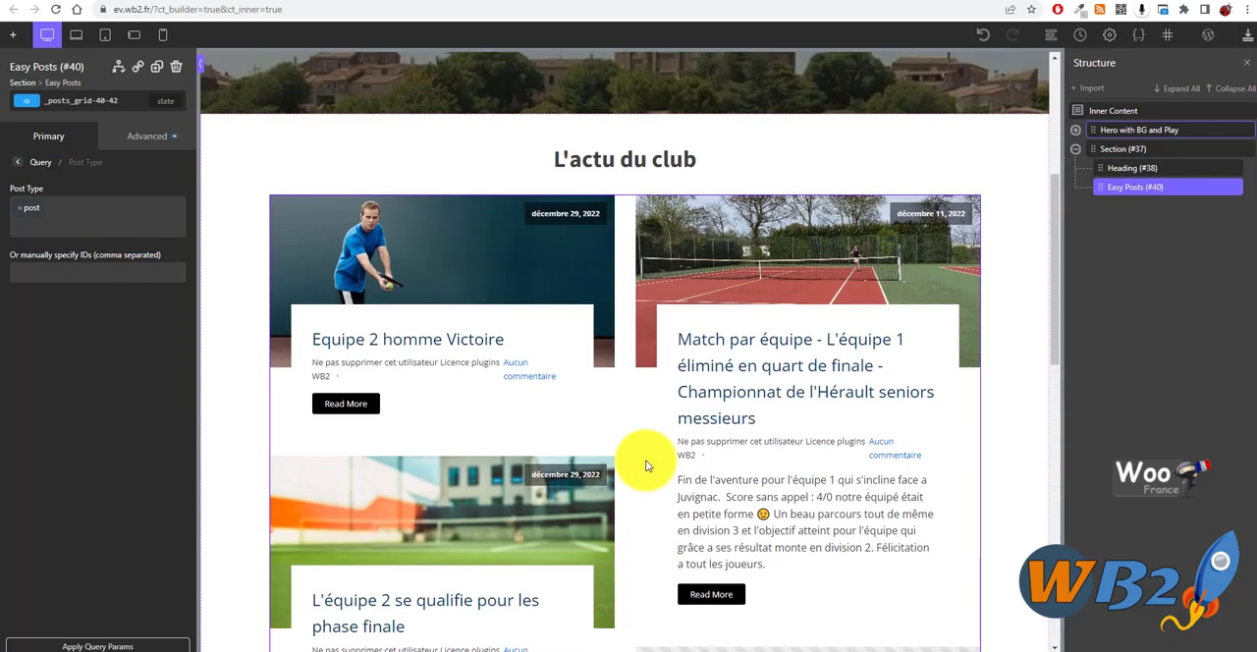
{"action": "scroll", "coordinate": [678, 413], "scroll_direction": "down", "scroll_amount": 3}
{"action": "scroll", "coordinate": [693, 393], "scroll_direction": "down", "scroll_amount": 4}
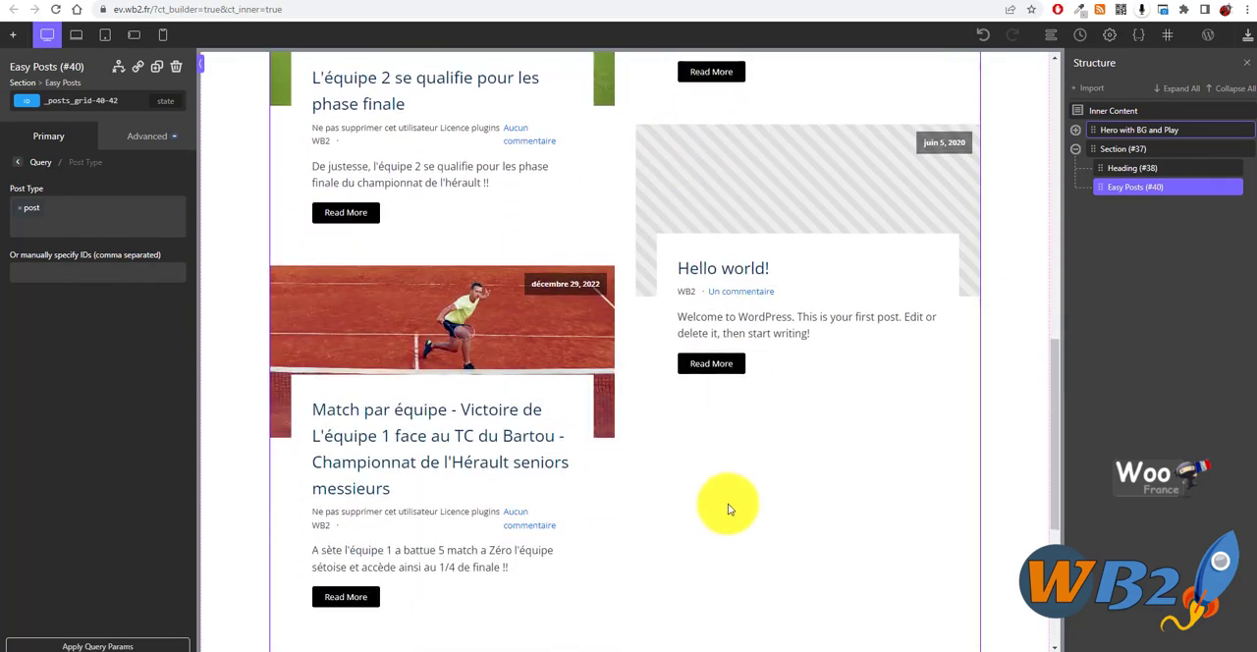
{"action": "scroll", "coordinate": [635, 494], "scroll_direction": "up", "scroll_amount": 5}
{"action": "scroll", "coordinate": [639, 459], "scroll_direction": "up", "scroll_amount": 4}
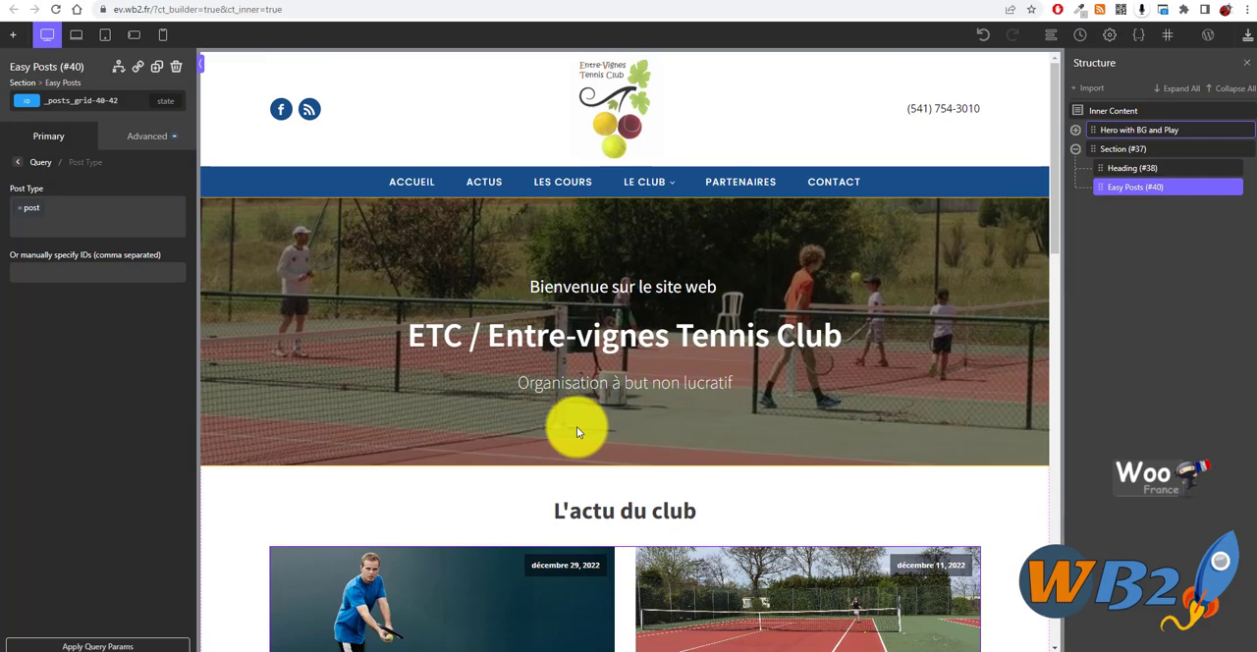
{"action": "left_click", "coordinate": [33, 376]}
{"action": "left_click", "coordinate": [37, 162]}
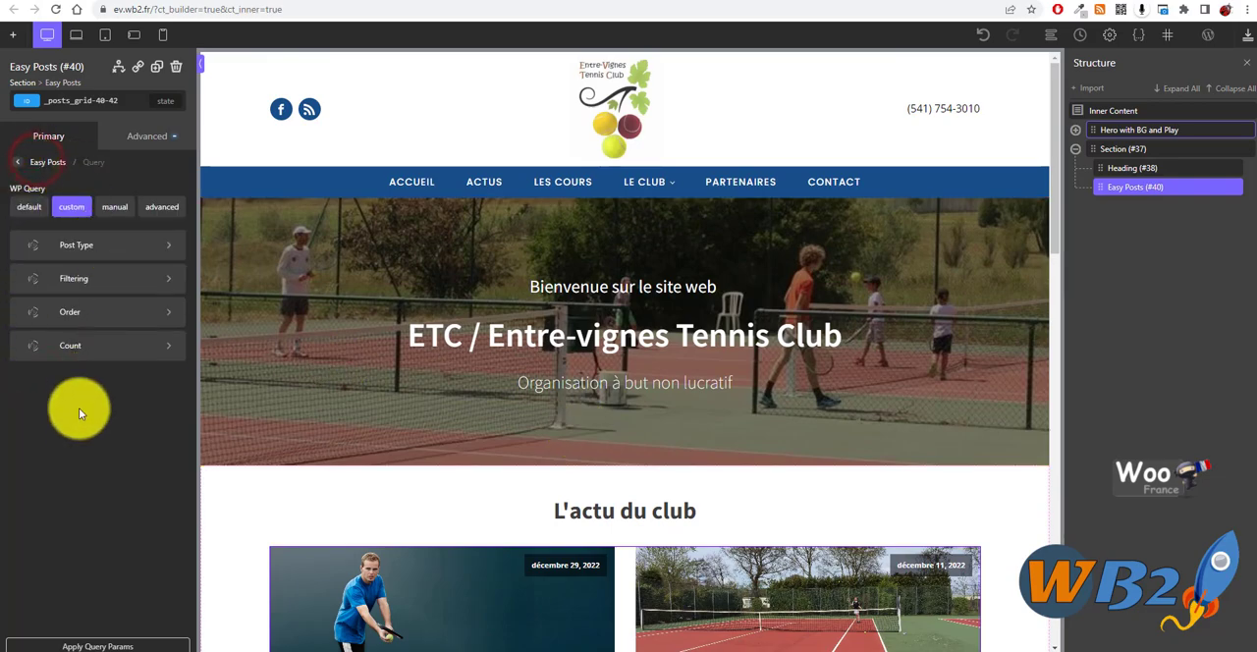
{"action": "scroll", "coordinate": [441, 382], "scroll_direction": "down", "scroll_amount": 1}
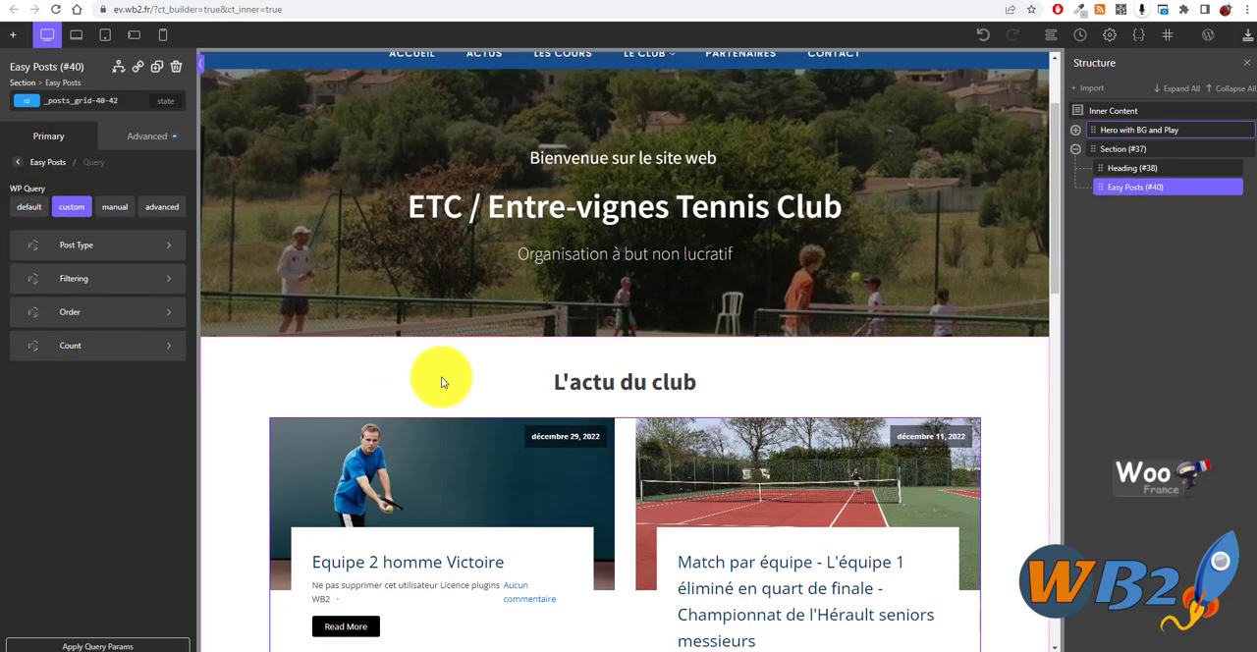
{"action": "scroll", "coordinate": [589, 432], "scroll_direction": "down", "scroll_amount": 3}
{"action": "scroll", "coordinate": [348, 497], "scroll_direction": "up", "scroll_amount": 4}
{"action": "scroll", "coordinate": [323, 407], "scroll_direction": "down", "scroll_amount": 2}
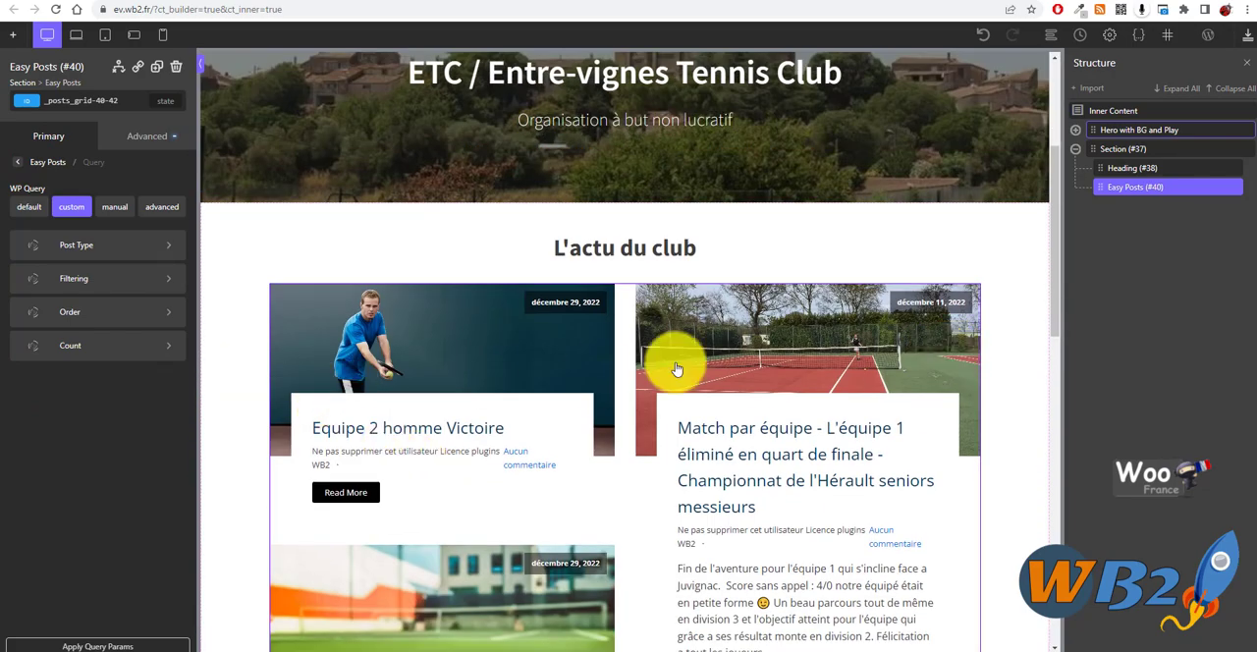
{"action": "scroll", "coordinate": [688, 393], "scroll_direction": "down", "scroll_amount": 4}
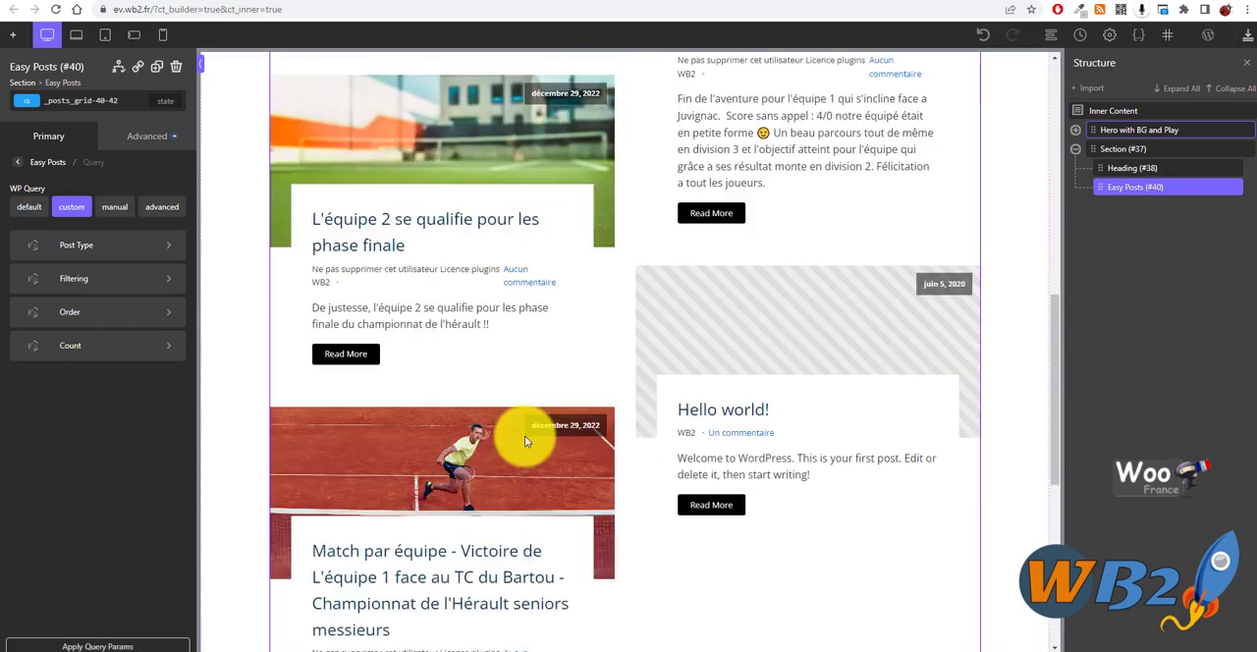
{"action": "scroll", "coordinate": [524, 435], "scroll_direction": "up", "scroll_amount": 3}
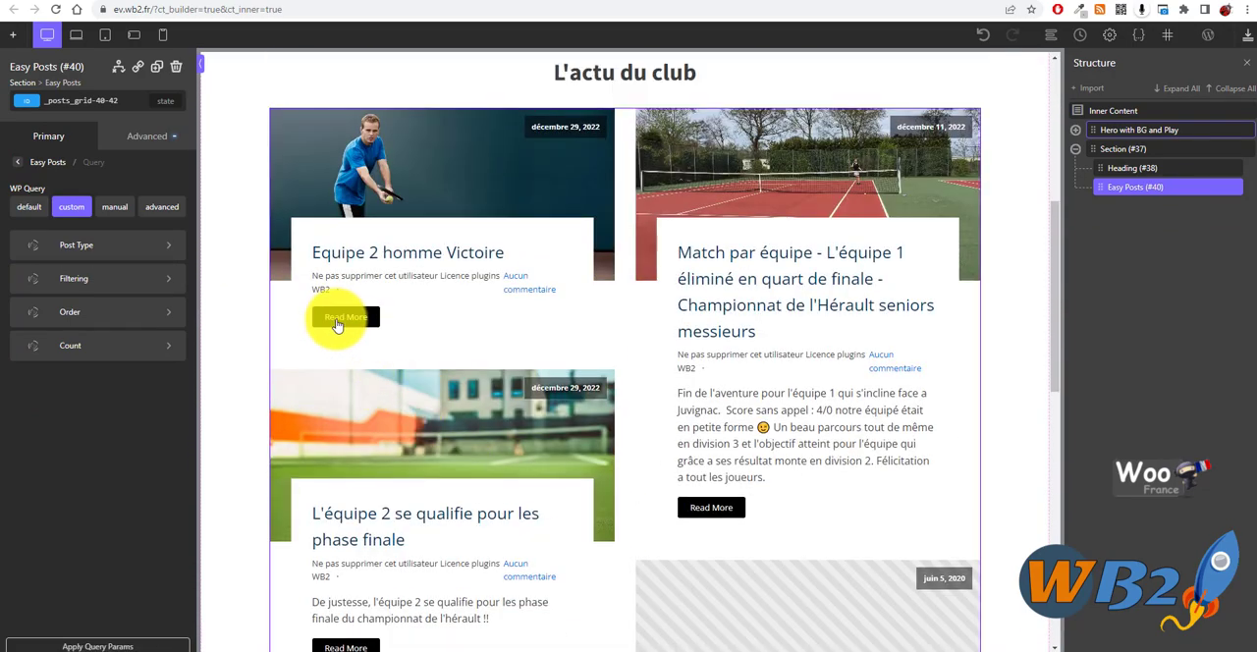
- Enable Ignore Sticky Posts in the query's count settings and return to the custom query options
{"action": "left_click", "coordinate": [116, 357]}
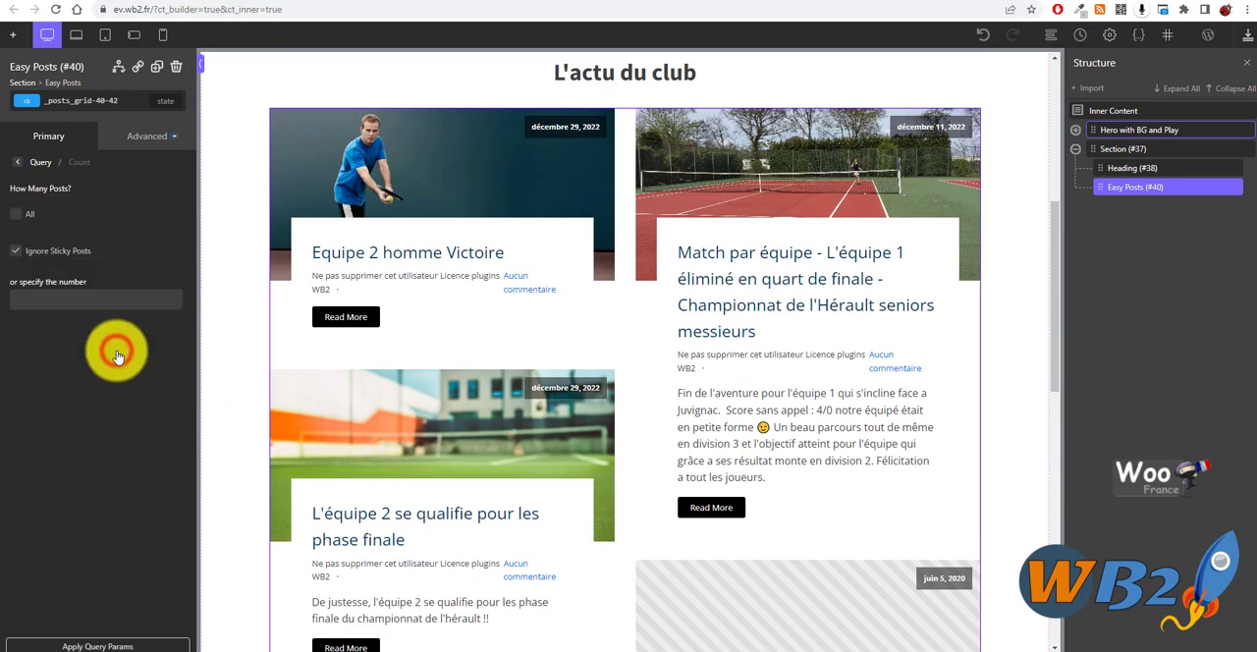
{"action": "left_click", "coordinate": [16, 253]}
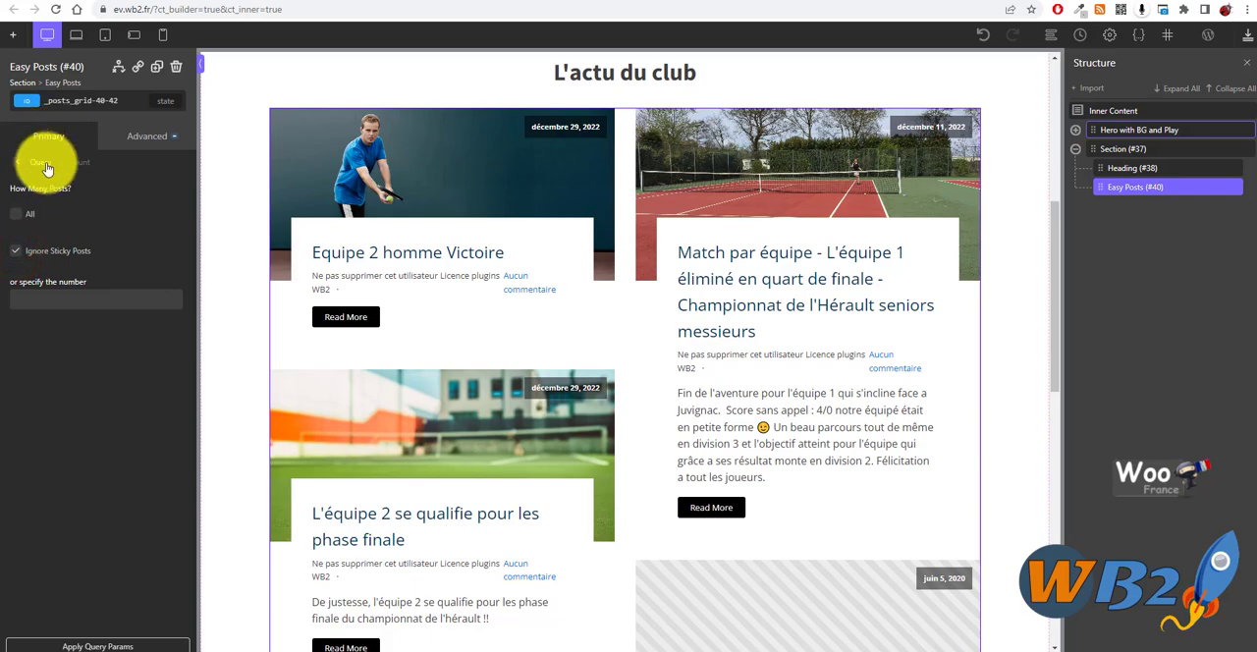
{"action": "scroll", "coordinate": [550, 418], "scroll_direction": "up", "scroll_amount": 4}
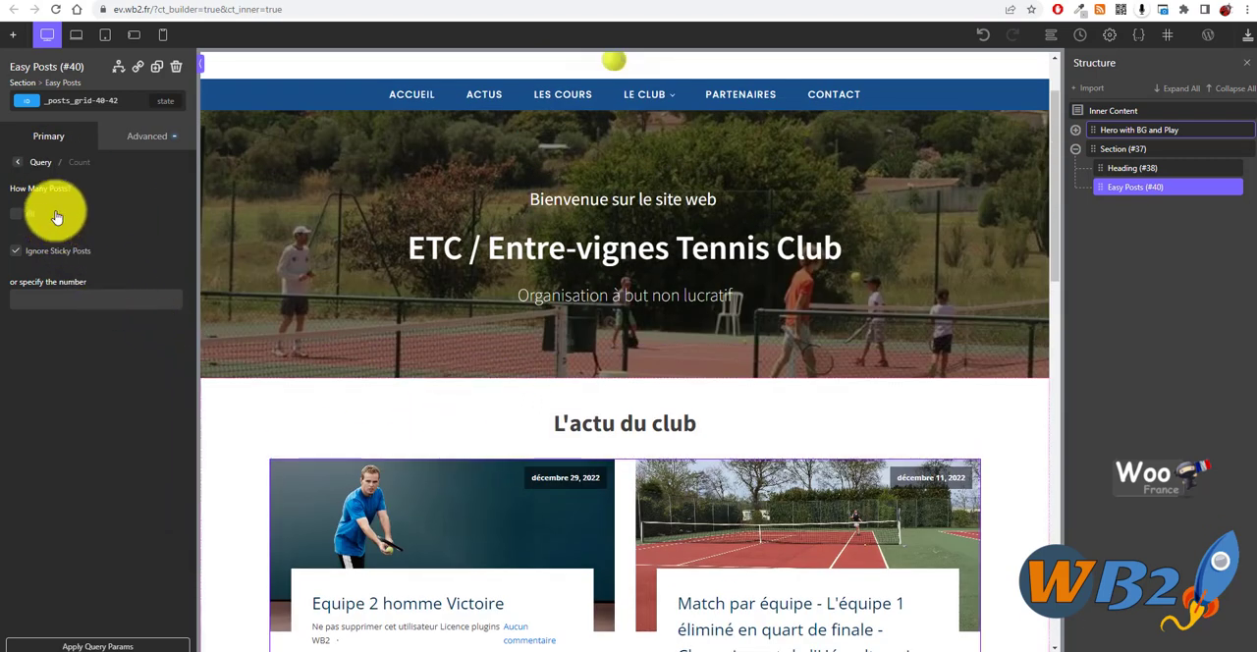
{"action": "left_click", "coordinate": [44, 164]}
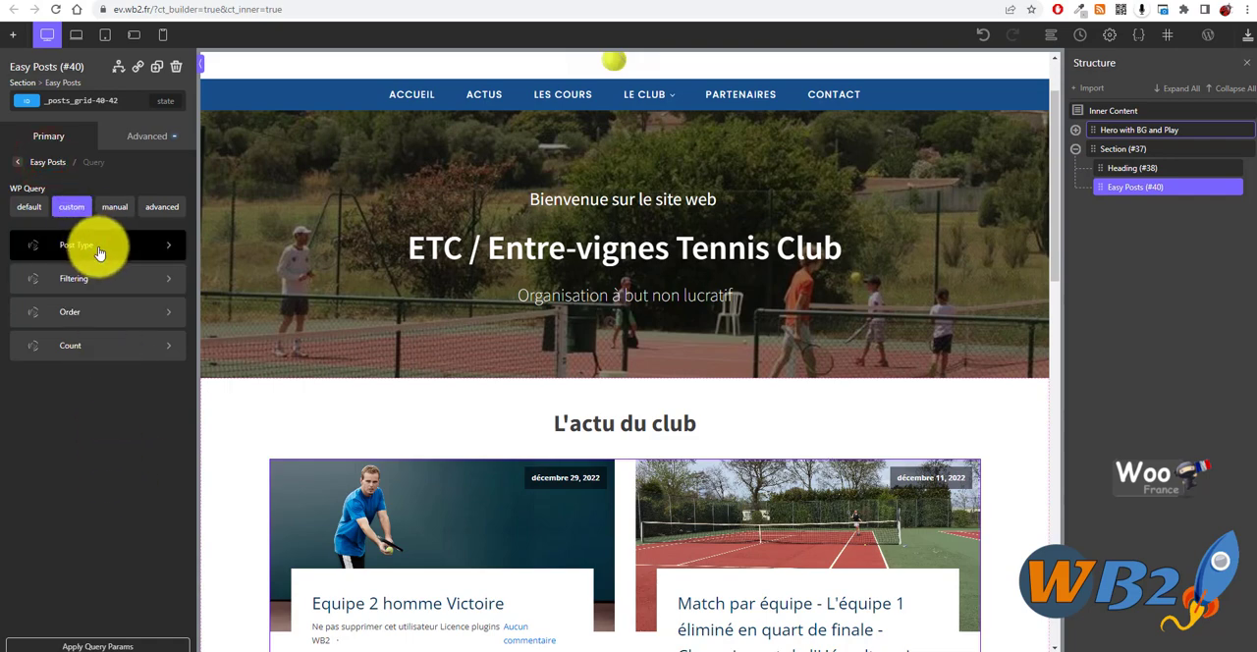
{"action": "left_click", "coordinate": [54, 158]}
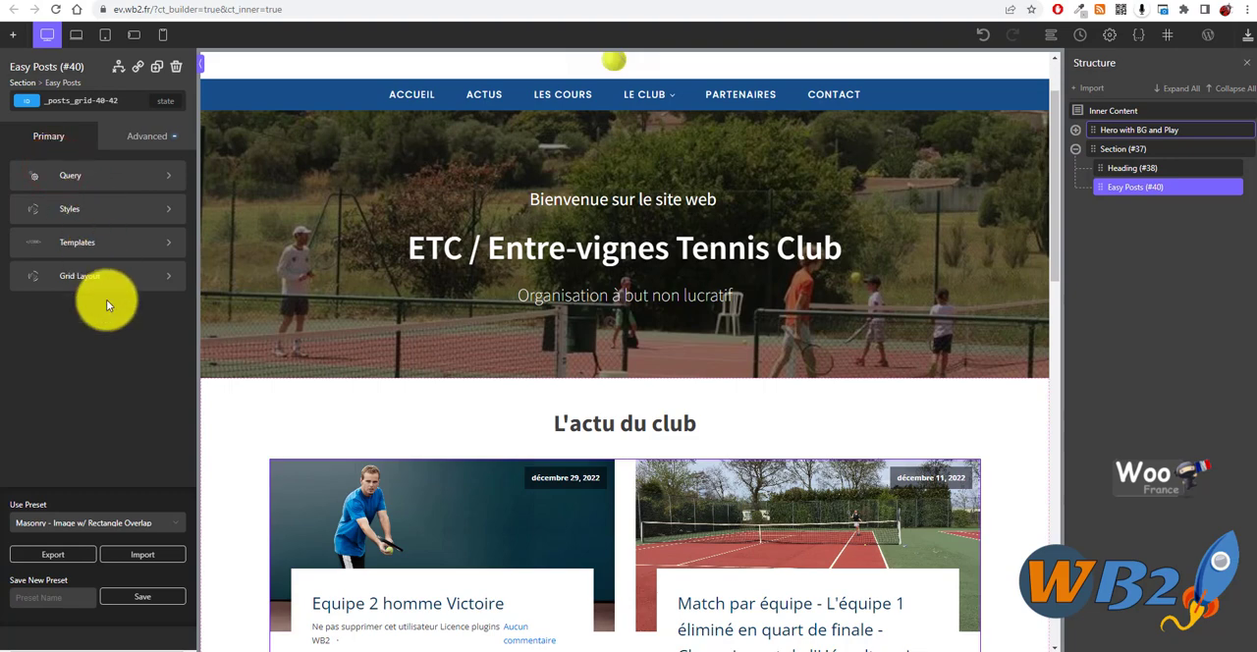
{"action": "left_click", "coordinate": [69, 180]}
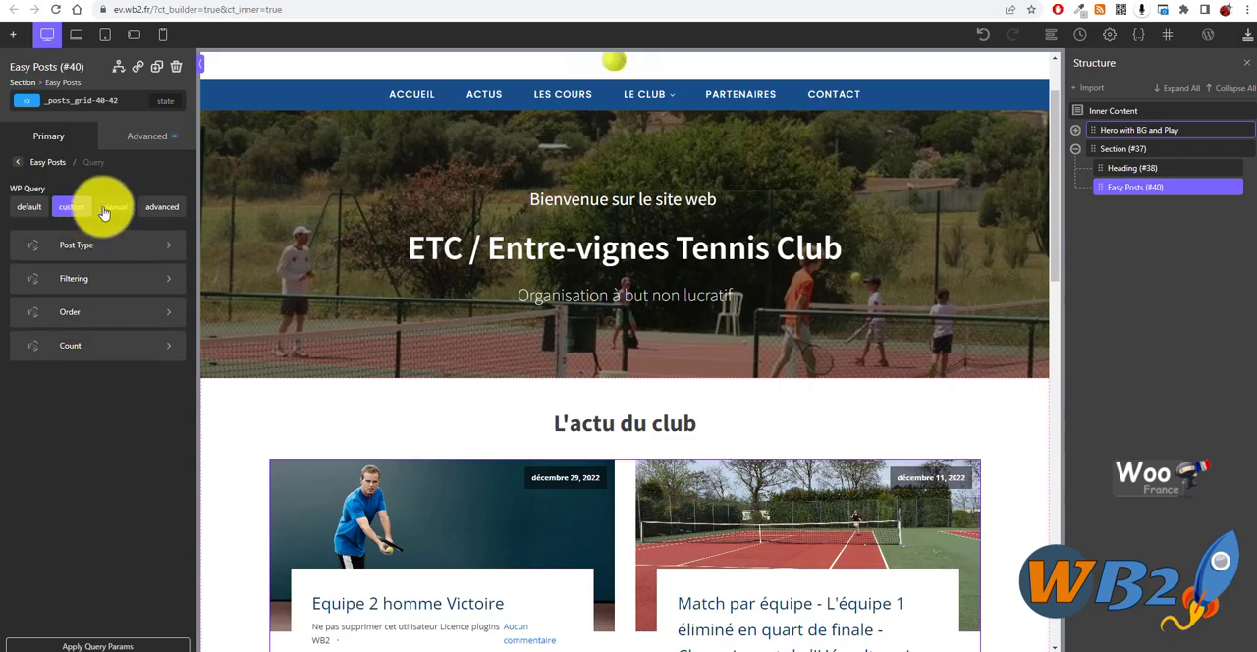
- Return to the main Easy Posts options and look through the news cards in the page preview
{"action": "left_click", "coordinate": [54, 168]}
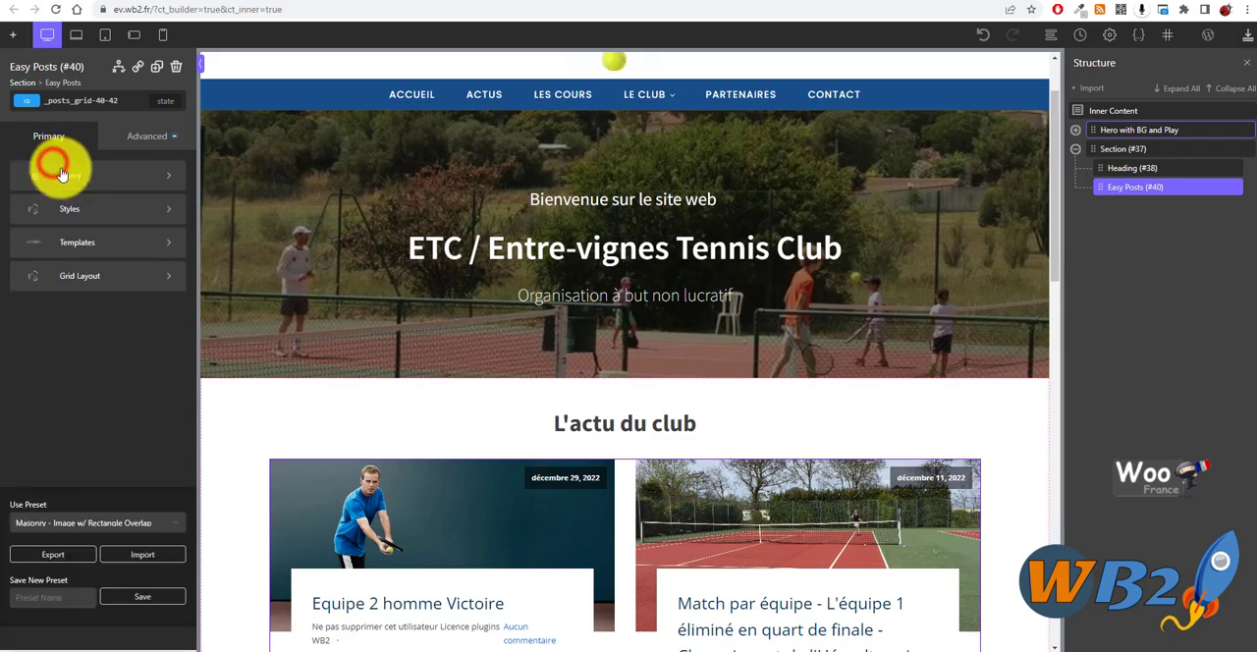
{"action": "scroll", "coordinate": [496, 411], "scroll_direction": "down", "scroll_amount": 3}
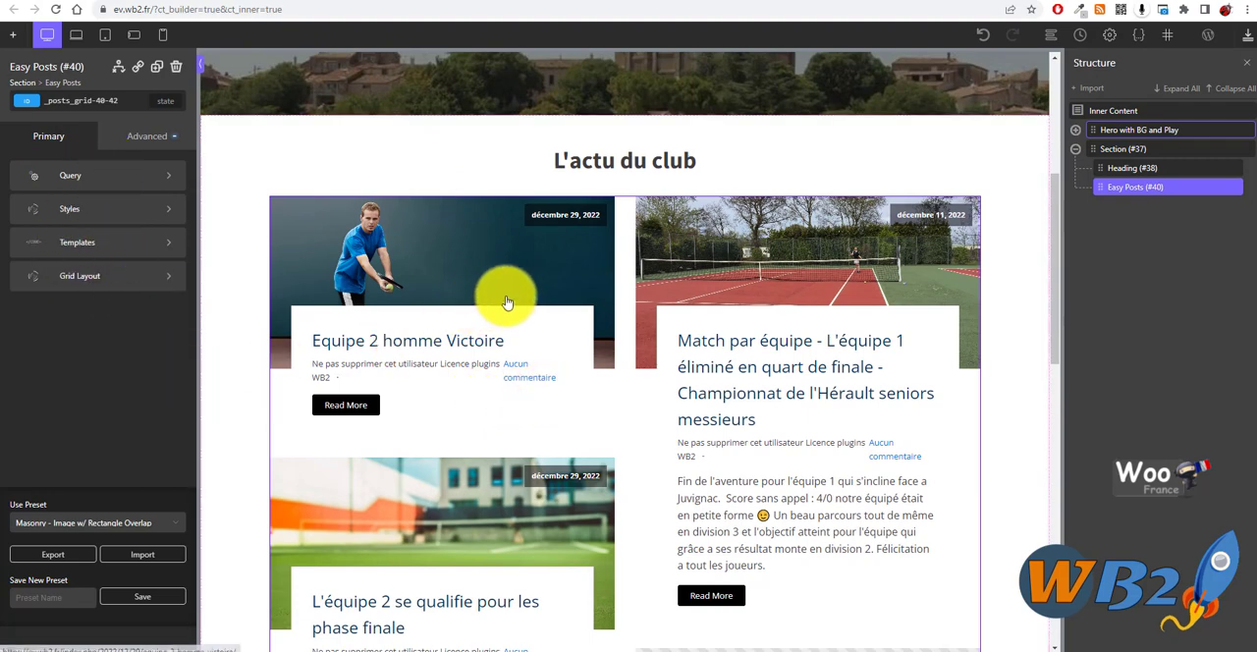
{"action": "scroll", "coordinate": [619, 350], "scroll_direction": "down", "scroll_amount": 1}
{"action": "scroll", "coordinate": [619, 351], "scroll_direction": "down", "scroll_amount": 2}
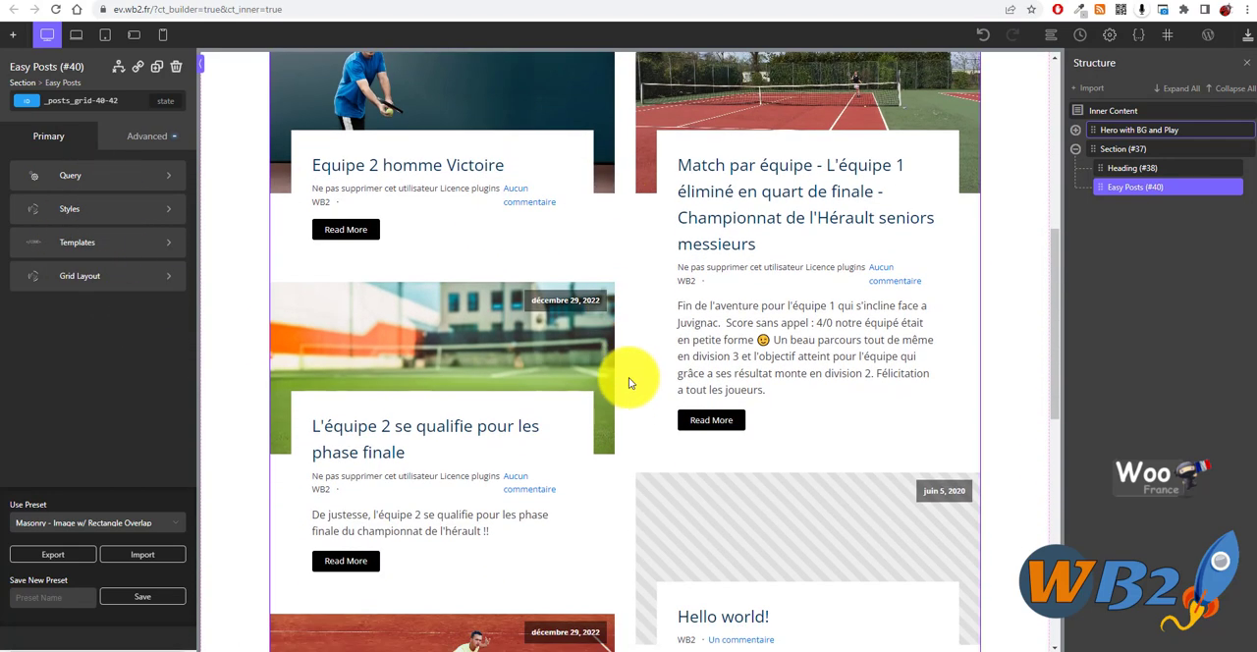
{"action": "scroll", "coordinate": [632, 380], "scroll_direction": "up", "scroll_amount": 2}
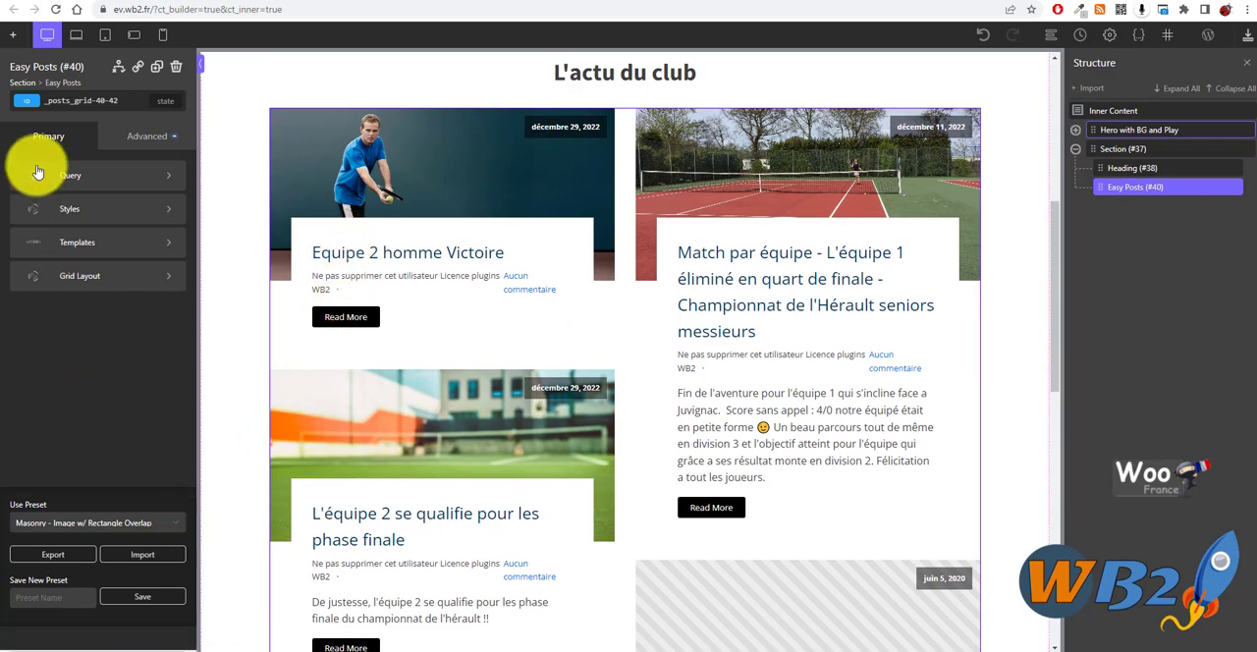
- Look through the Easy Posts style options, including Content, and the Grid Layout options
{"action": "left_click", "coordinate": [102, 210]}
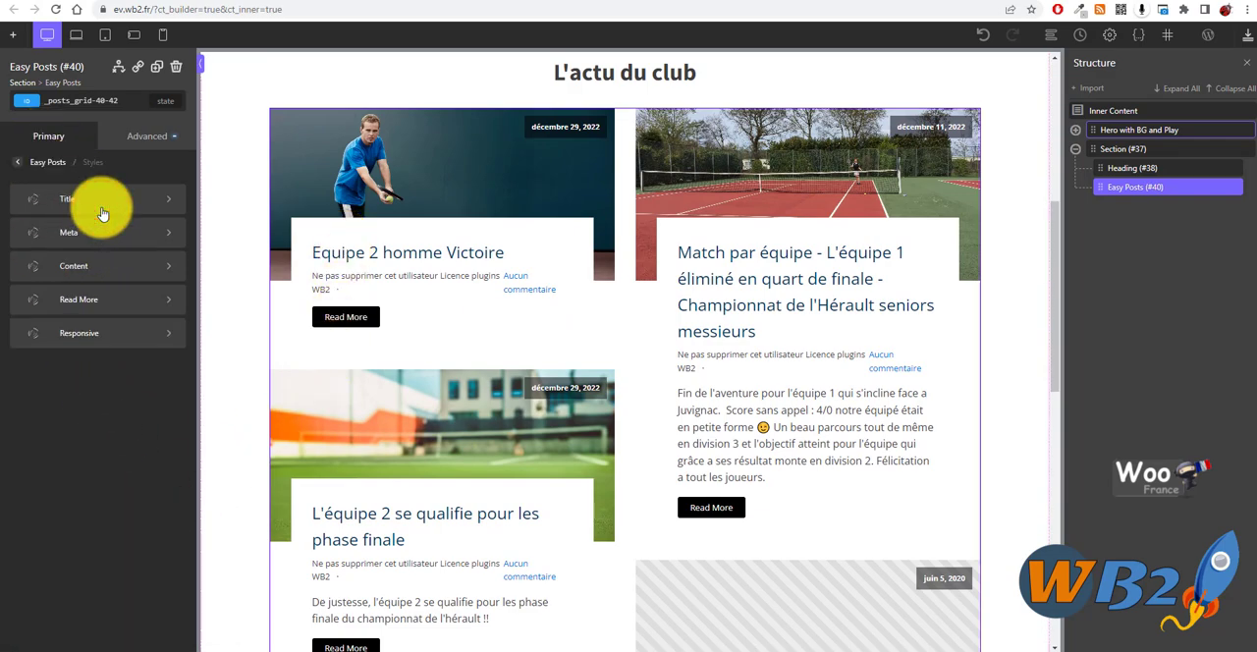
{"action": "left_click", "coordinate": [100, 269]}
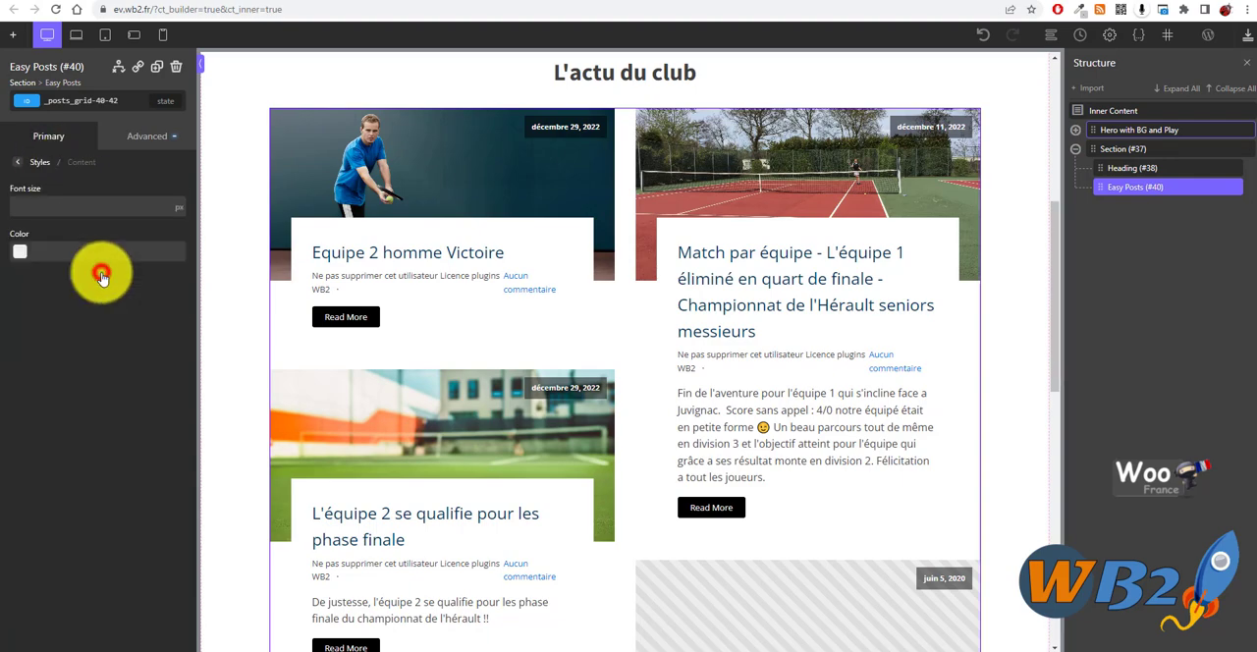
{"action": "left_click", "coordinate": [44, 167]}
{"action": "left_click", "coordinate": [44, 165]}
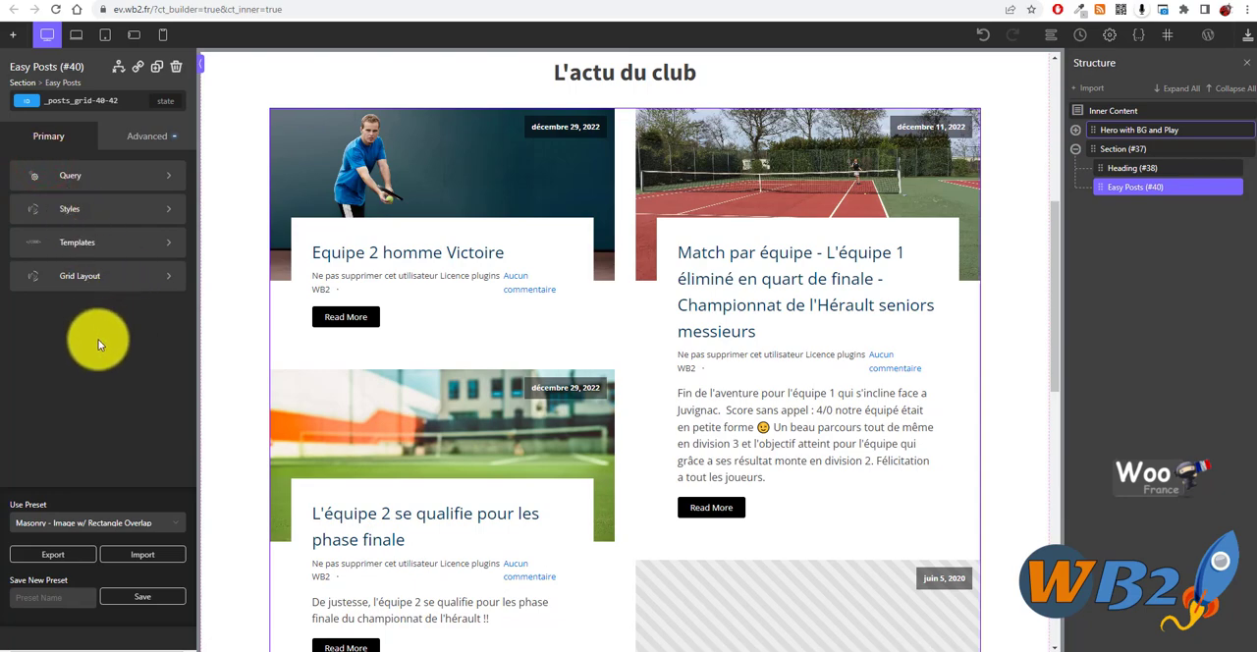
{"action": "left_click", "coordinate": [97, 276]}
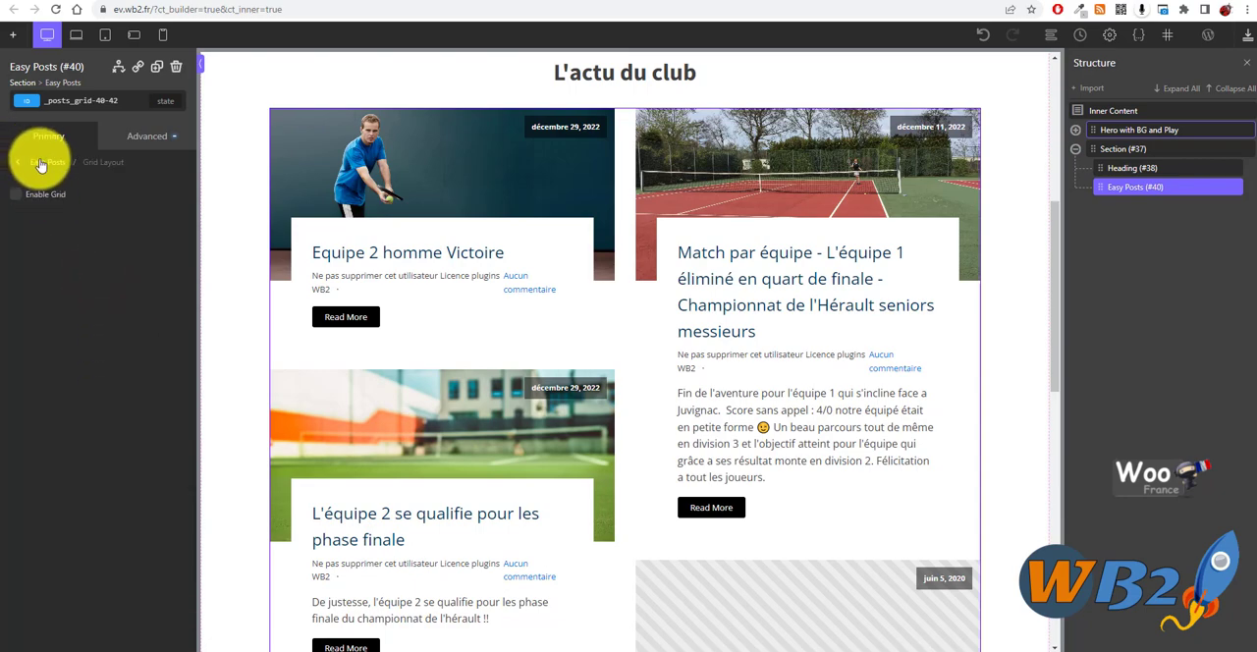
{"action": "left_click", "coordinate": [41, 163]}
- Examine the PHP template code of the Easy Posts element and return to the template list
{"action": "left_click", "coordinate": [86, 243]}
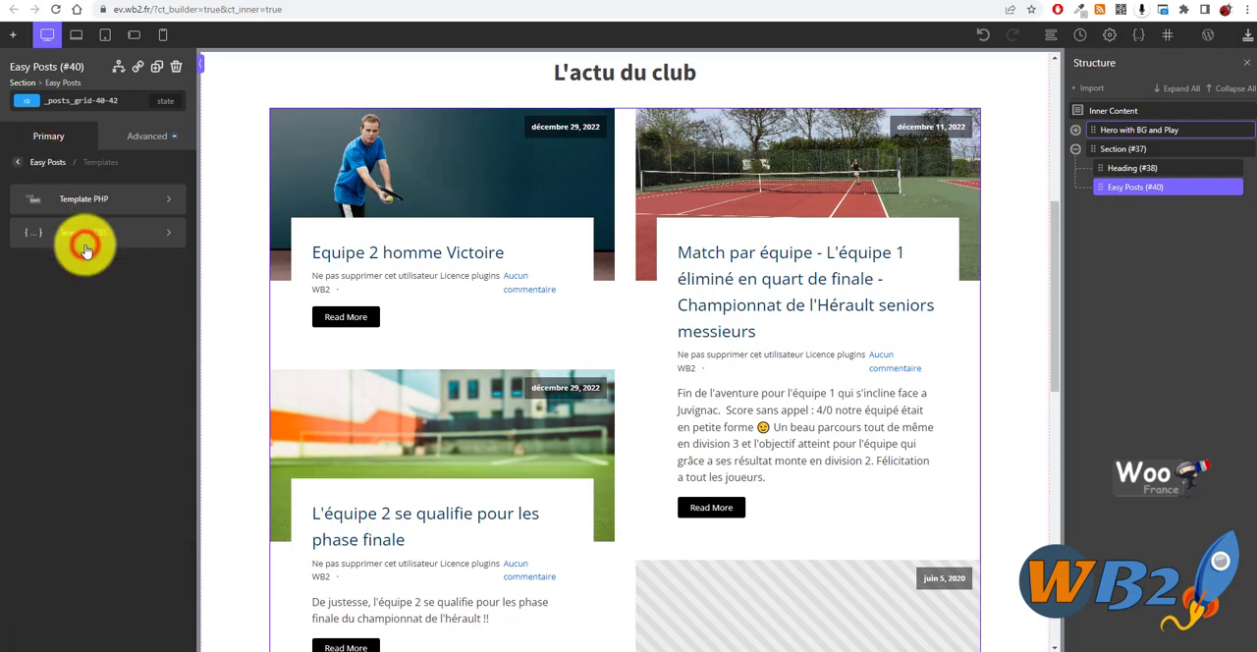
{"action": "left_click", "coordinate": [91, 200]}
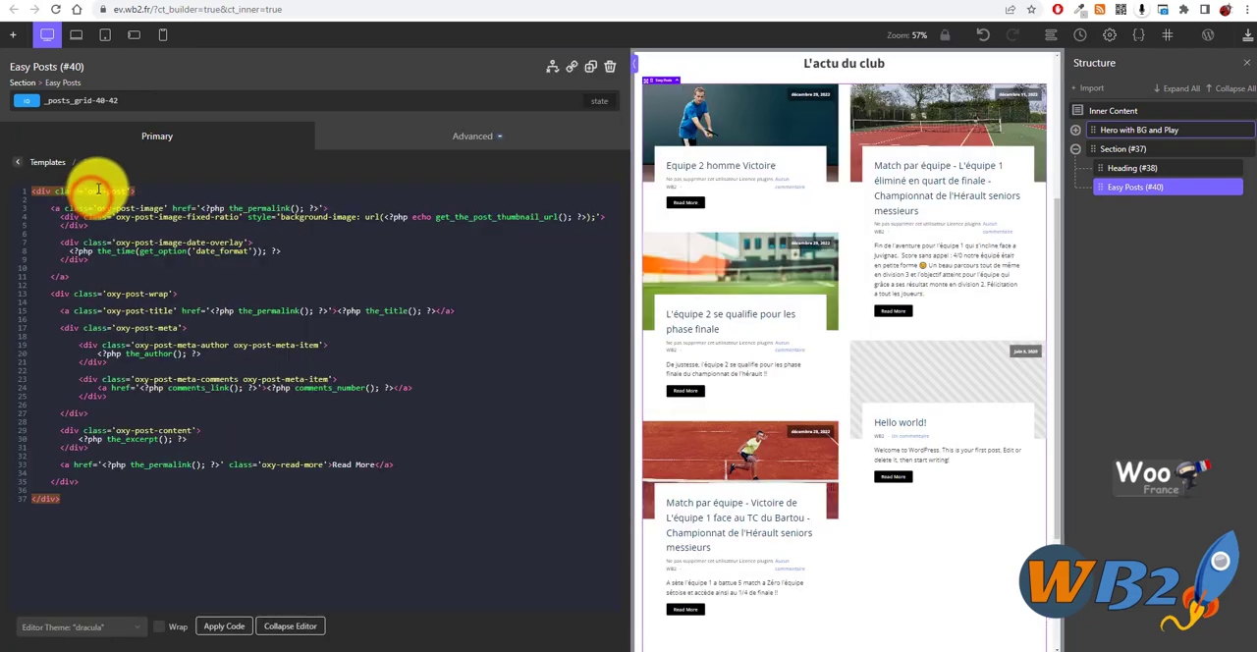
{"action": "left_click_drag", "start_coordinate": [107, 205], "coordinate": [325, 482]}
{"action": "left_click", "coordinate": [337, 521]}
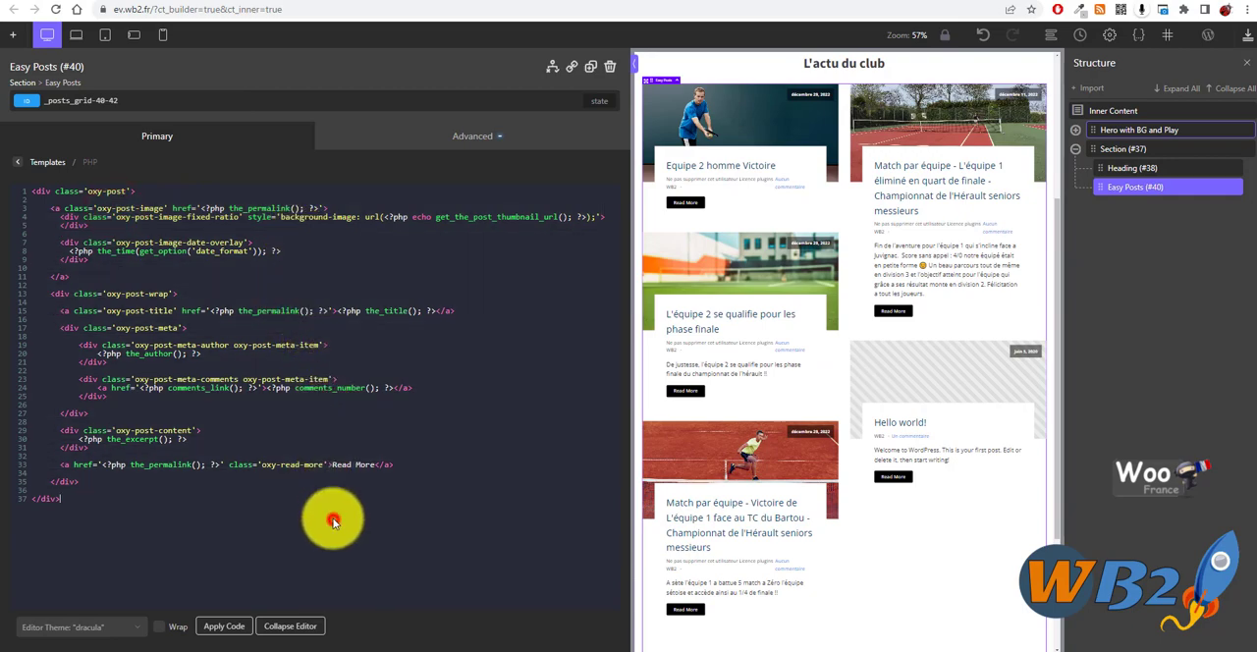
{"action": "left_click", "coordinate": [60, 162]}
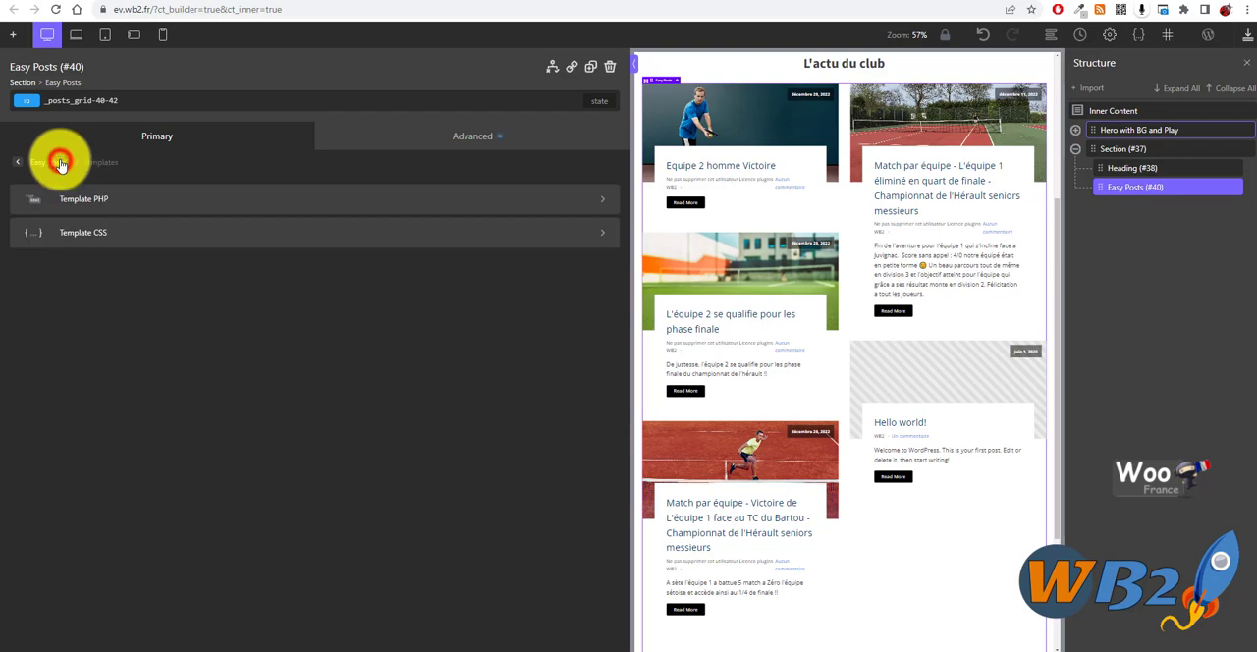
- Set column-count to 3 in the .oxy-posts rule of the template CSS, apply the code and check the preview
{"action": "left_click", "coordinate": [79, 235]}
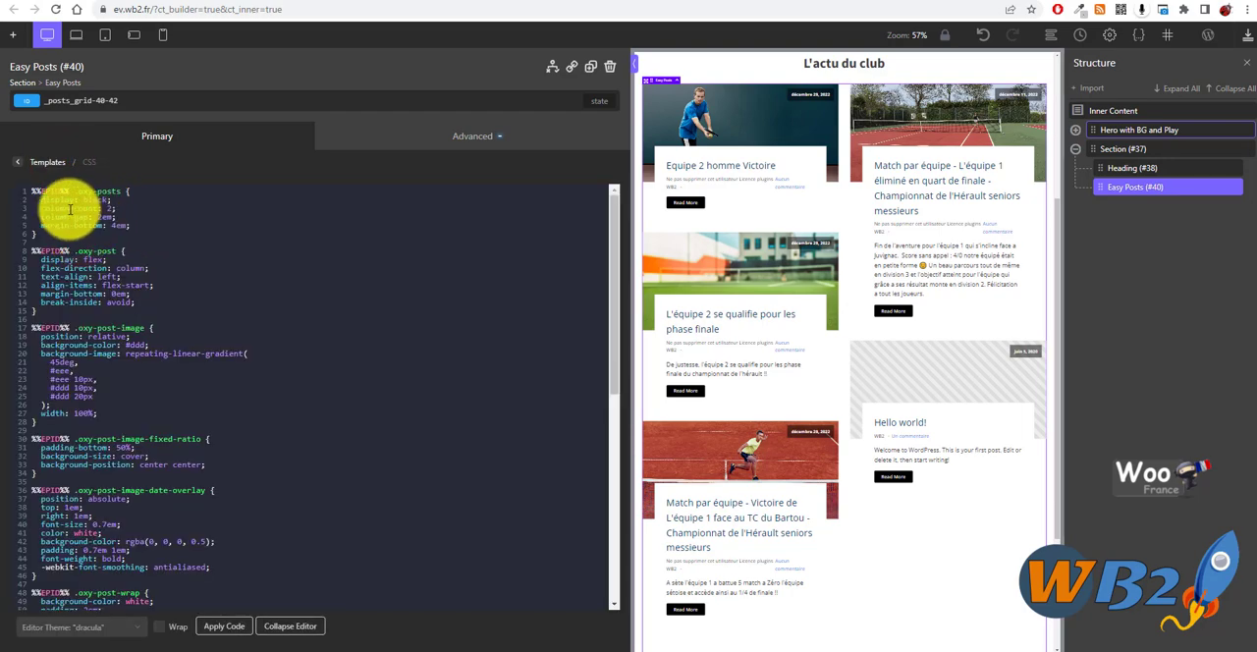
{"action": "left_click_drag", "start_coordinate": [38, 208], "coordinate": [123, 208]}
{"action": "left_click", "coordinate": [157, 223]}
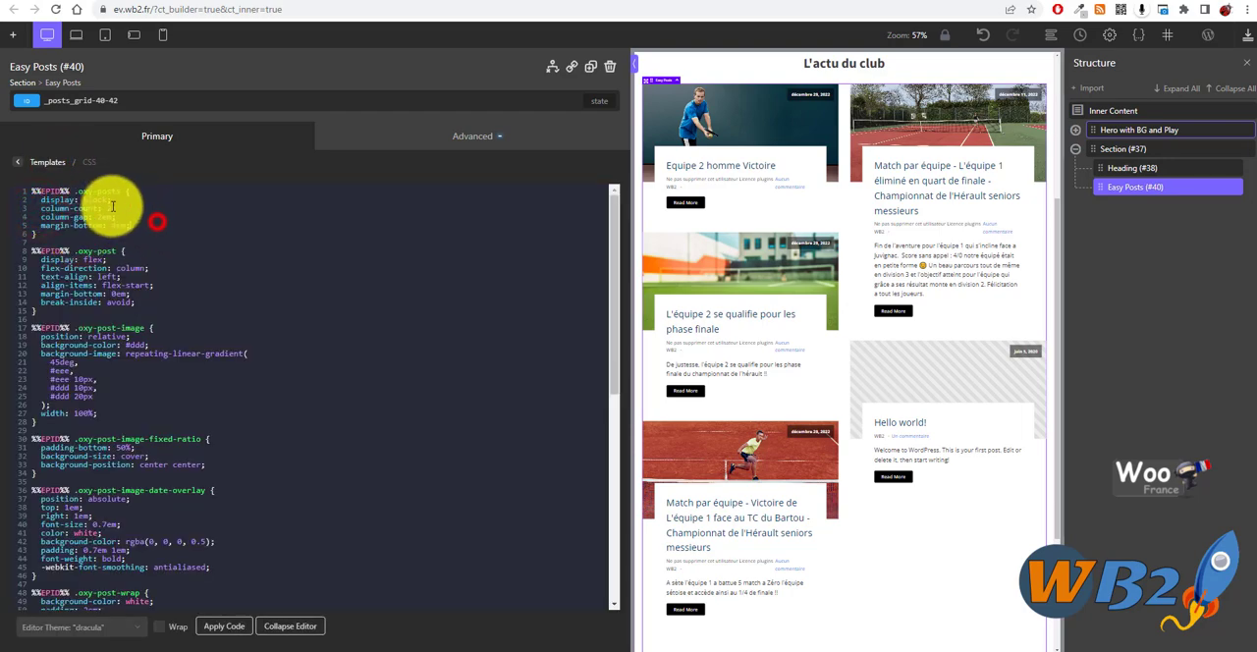
{"action": "double_click", "coordinate": [109, 210]}
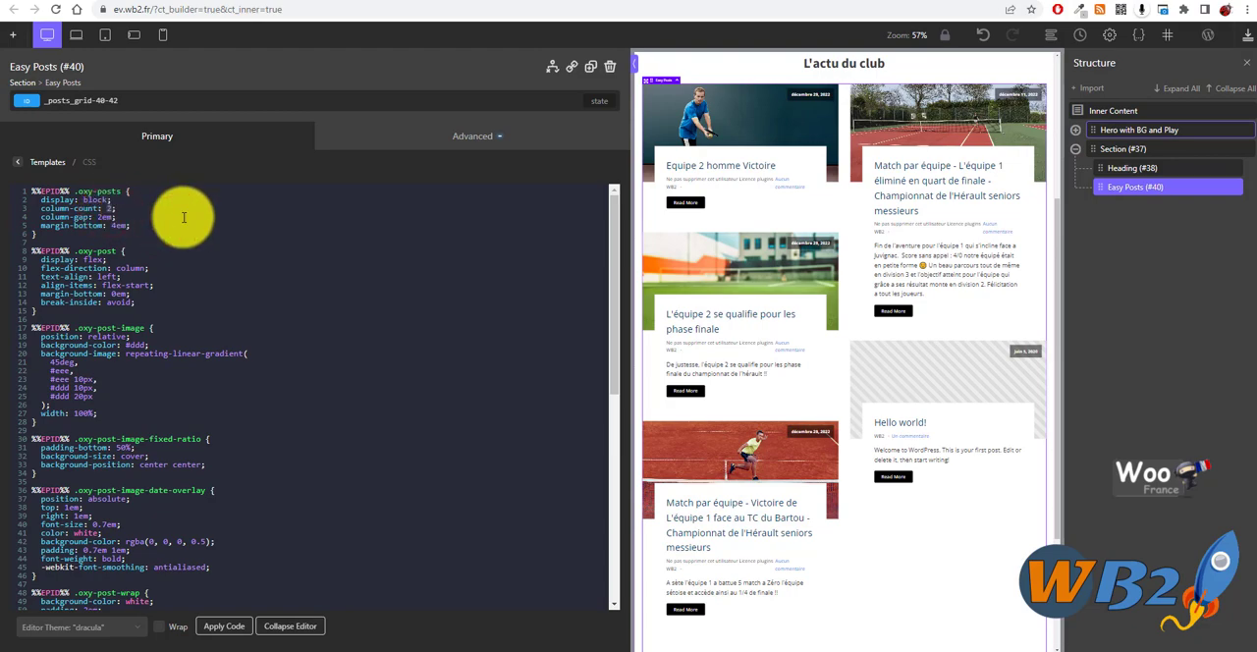
{"action": "type", "text": "3"}
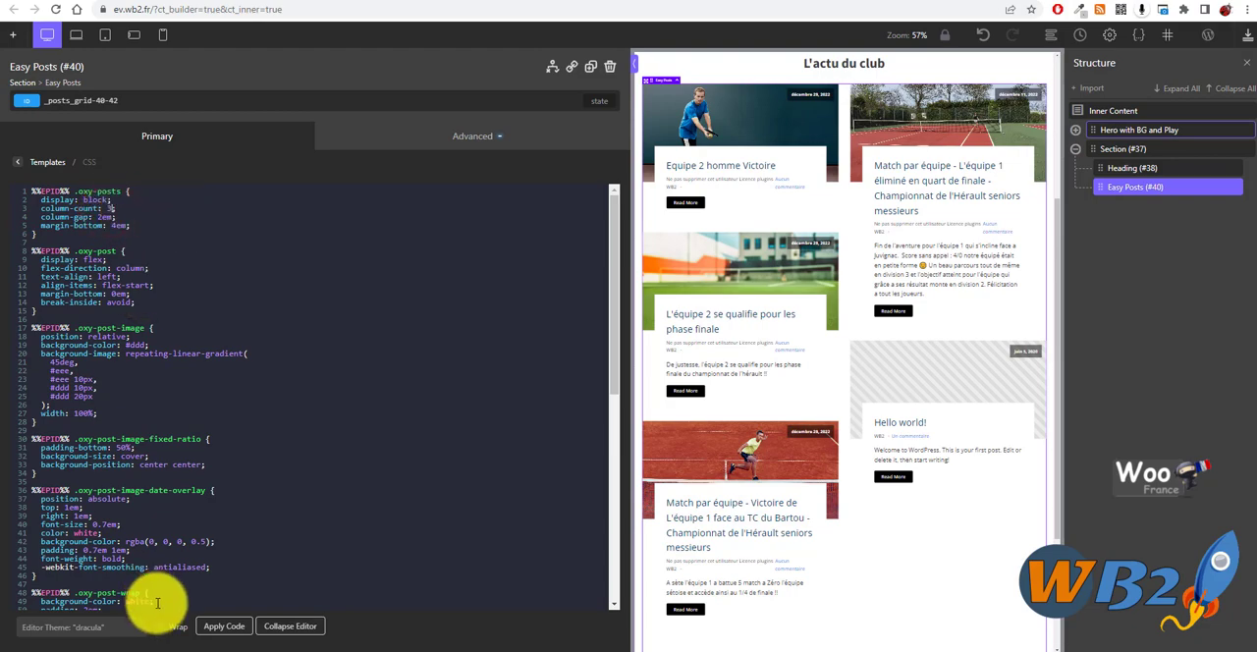
{"action": "left_click", "coordinate": [224, 626]}
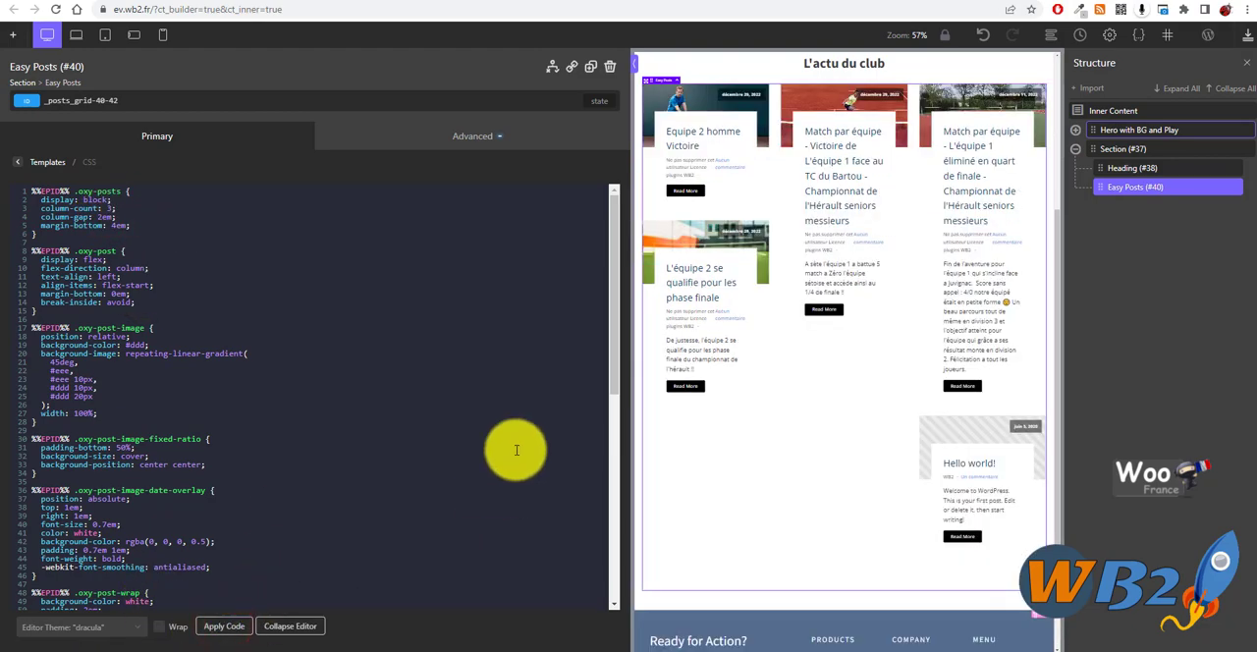
{"action": "scroll", "coordinate": [780, 323], "scroll_direction": "down", "scroll_amount": 1}
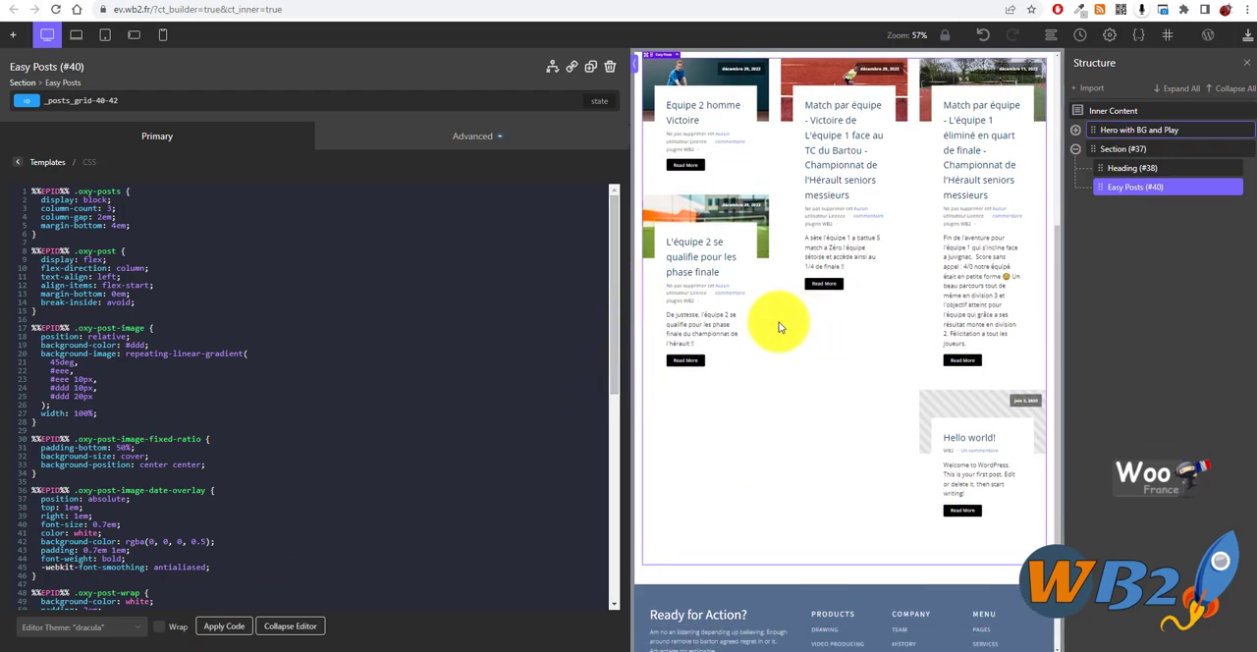
{"action": "scroll", "coordinate": [757, 309], "scroll_direction": "up", "scroll_amount": 5}
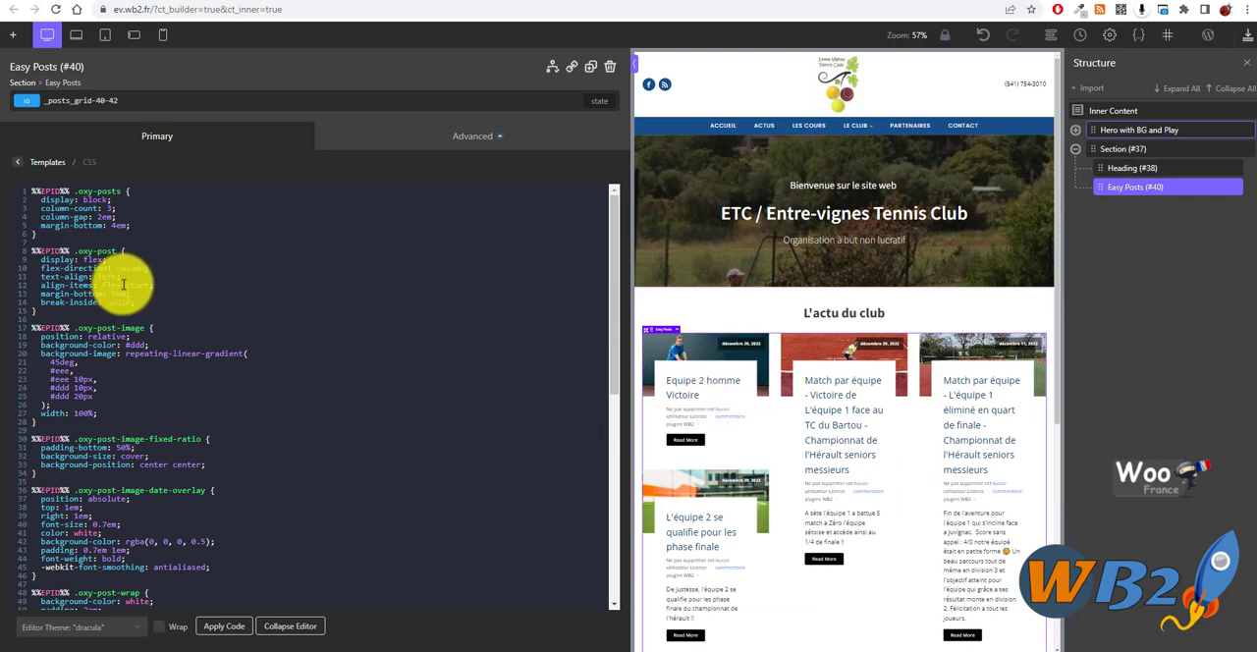
{"action": "scroll", "coordinate": [157, 373], "scroll_direction": "down", "scroll_amount": 3}
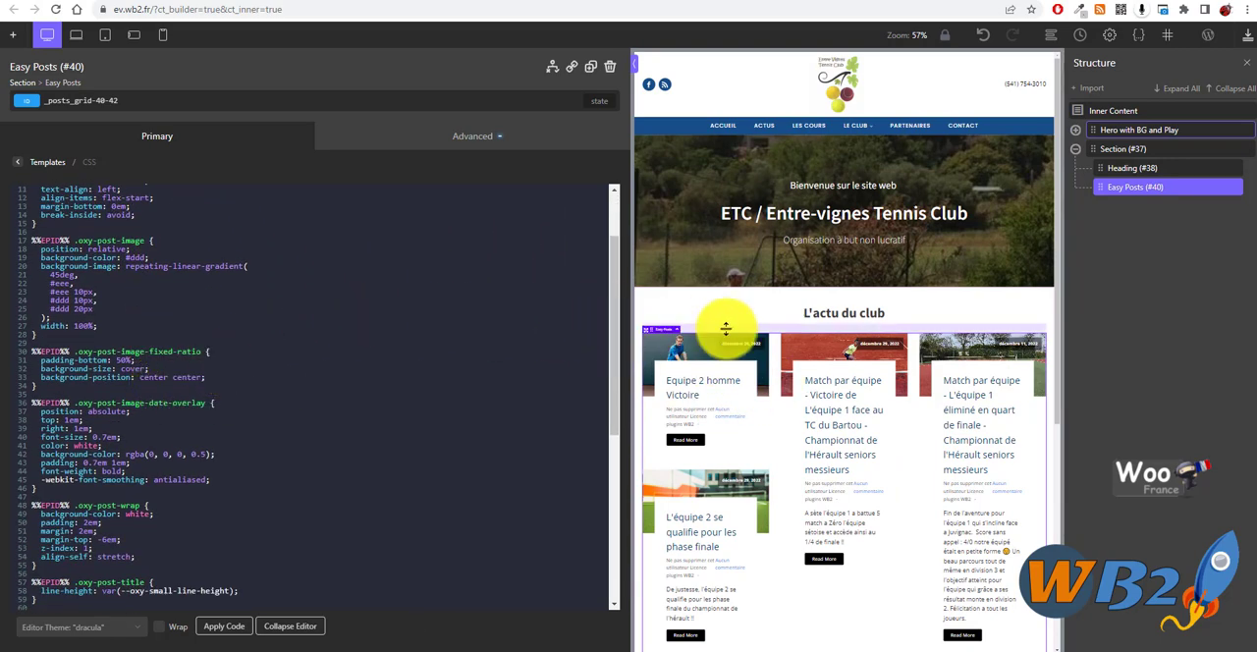
{"action": "scroll", "coordinate": [726, 329], "scroll_direction": "down", "scroll_amount": 1}
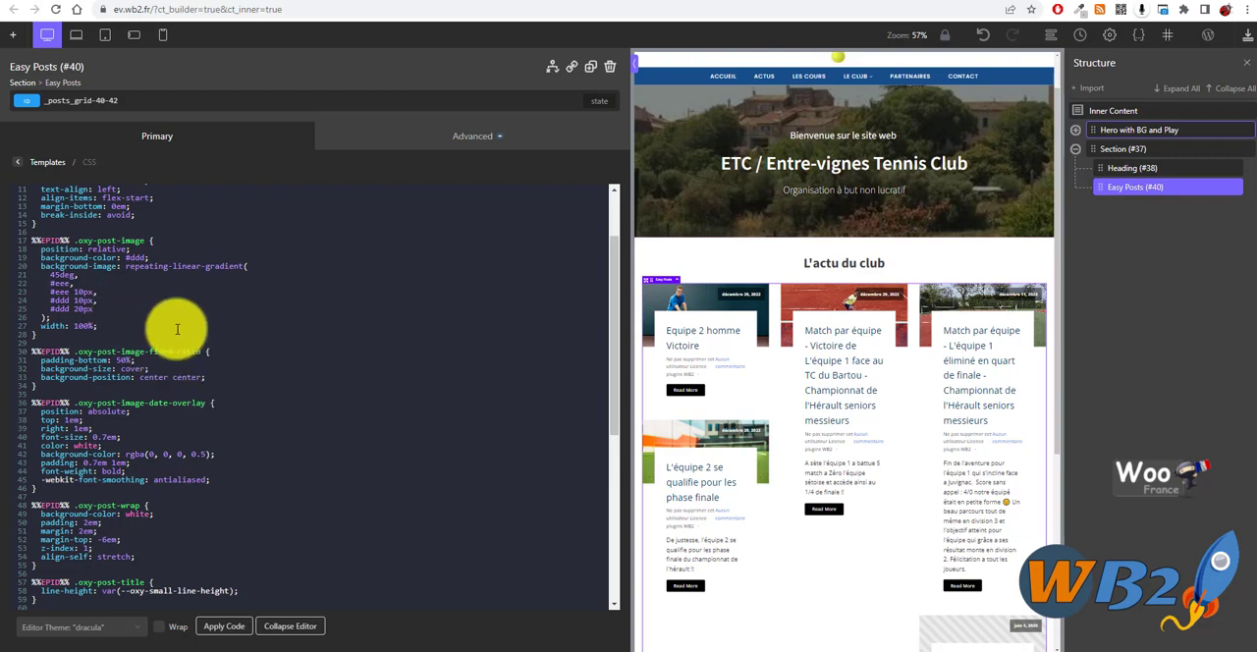
- Save the page, open the live site and review the news cards on the home page
{"action": "left_click", "coordinate": [1248, 35]}
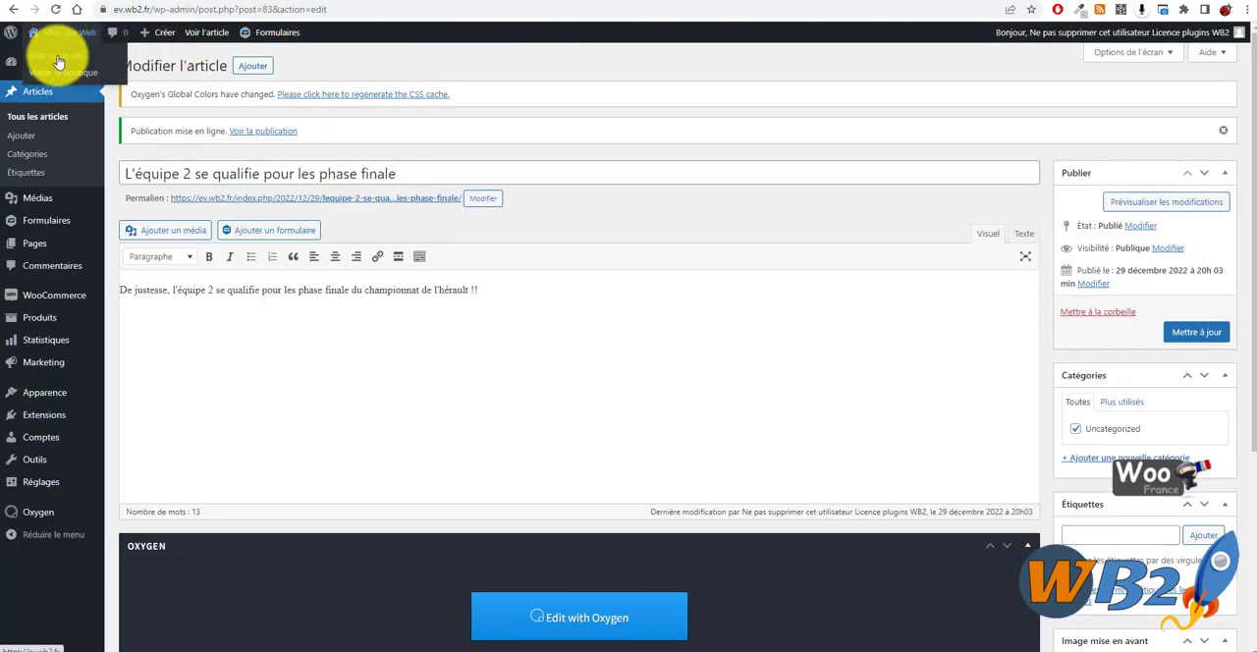
{"action": "left_click", "coordinate": [56, 56]}
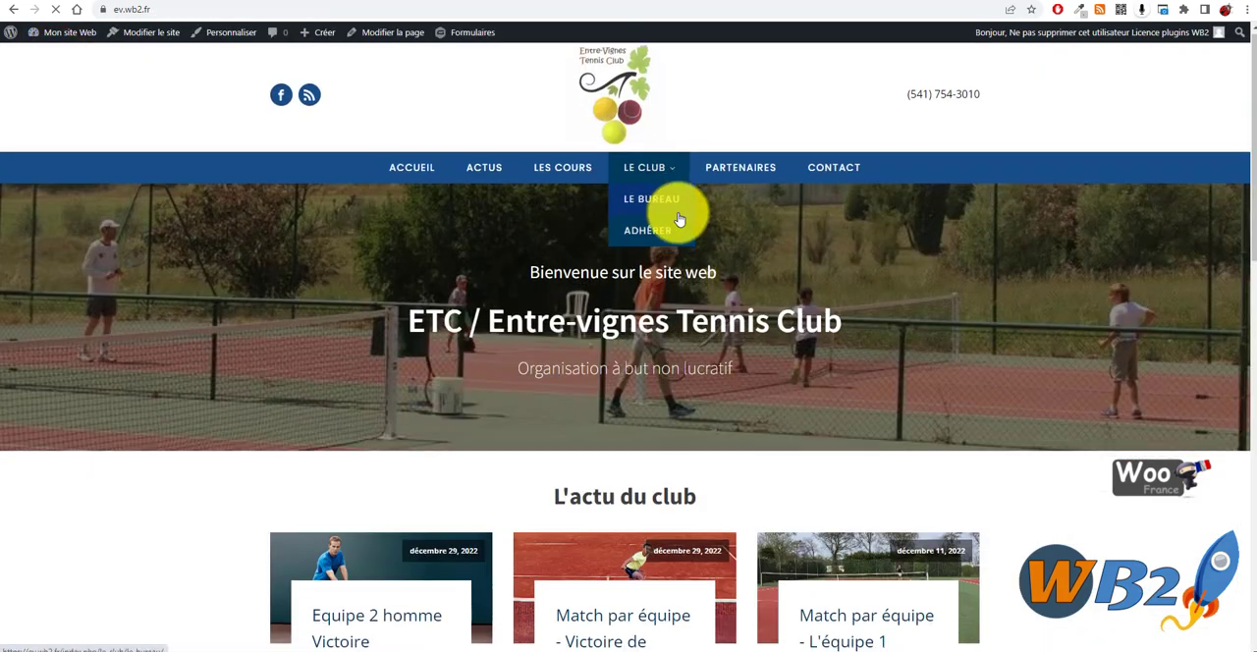
{"action": "scroll", "coordinate": [682, 211], "scroll_direction": "down", "scroll_amount": 5}
{"action": "scroll", "coordinate": [884, 314], "scroll_direction": "down", "scroll_amount": 2}
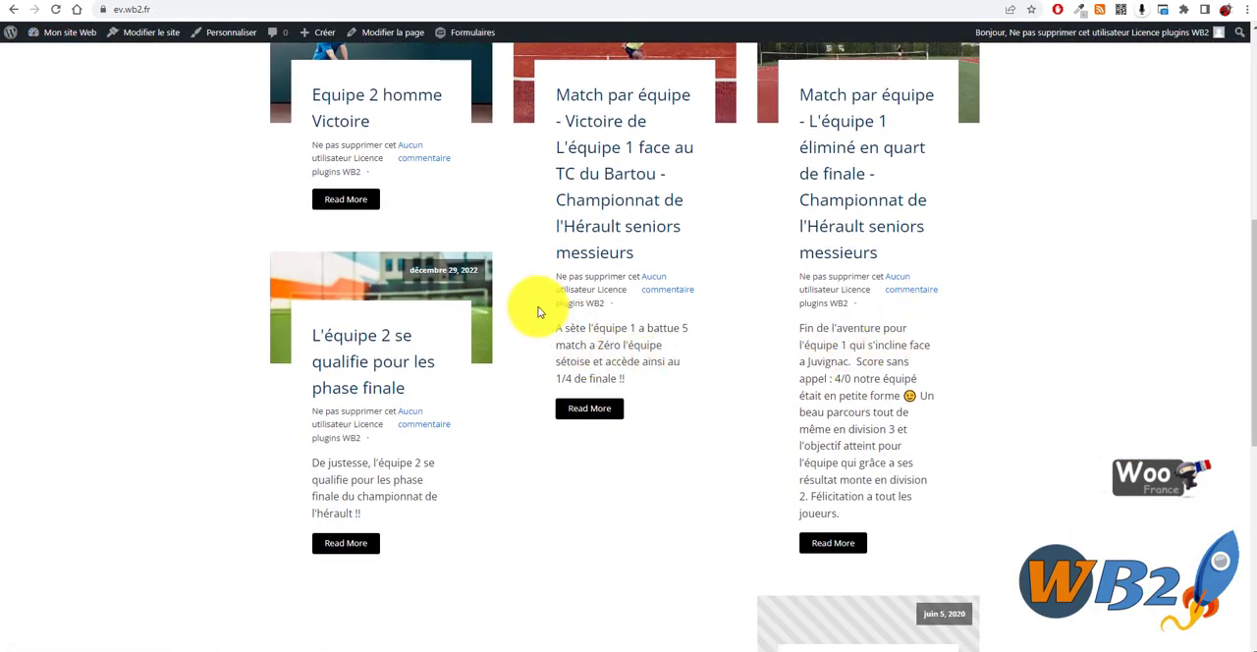
{"action": "scroll", "coordinate": [584, 281], "scroll_direction": "down", "scroll_amount": 2}
{"action": "scroll", "coordinate": [678, 344], "scroll_direction": "up", "scroll_amount": 8}
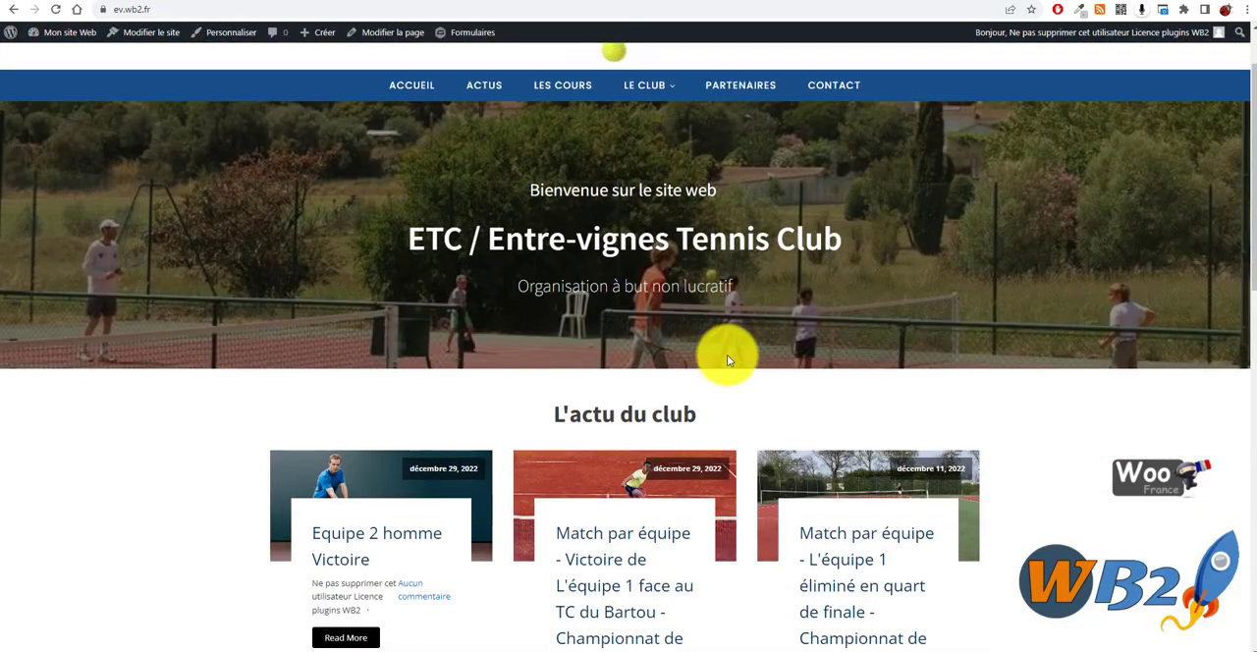
{"action": "scroll", "coordinate": [796, 213], "scroll_direction": "up", "scroll_amount": 1}
- Back in the builder, add a box-shadow of 2px 2px 5px #000 to the .oxy-post-image CSS rule and apply the code
{"action": "left_click", "coordinate": [732, 0]}
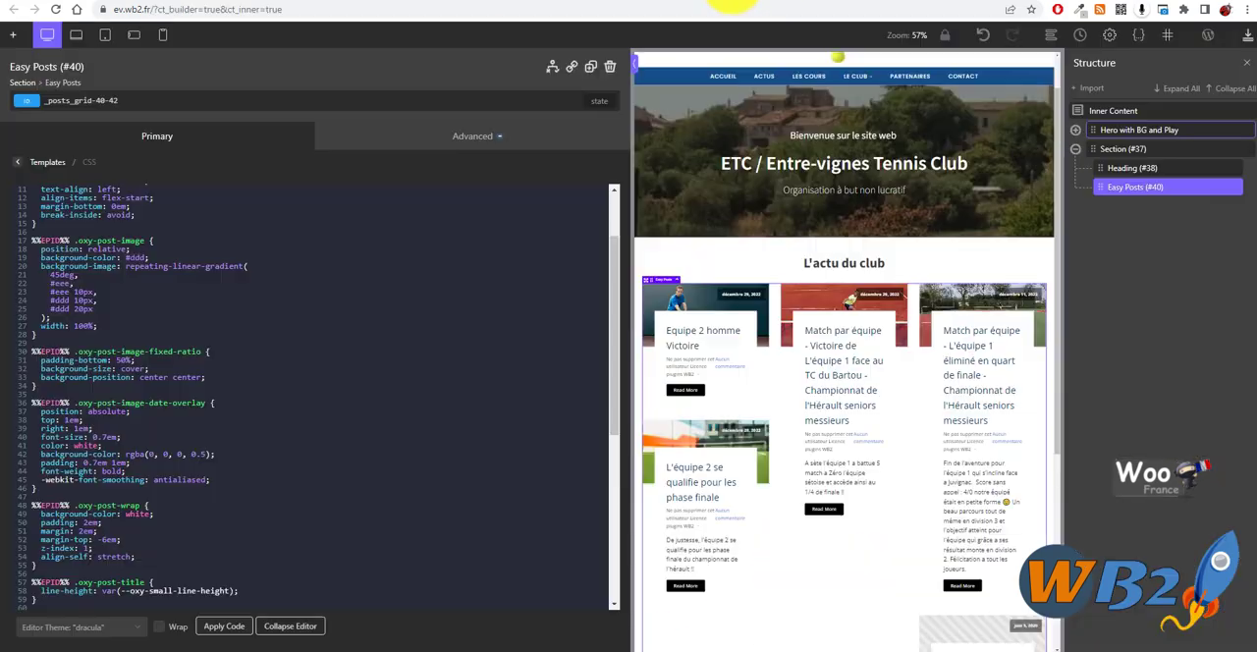
{"action": "scroll", "coordinate": [104, 247], "scroll_direction": "up", "scroll_amount": 3}
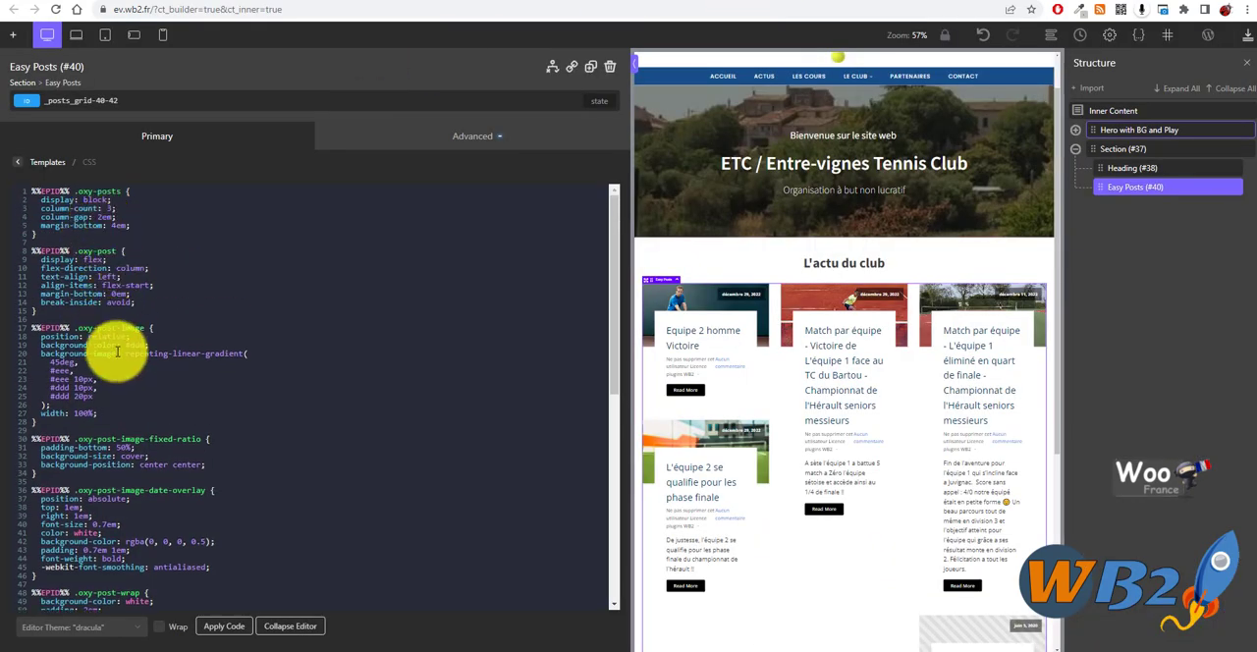
{"action": "left_click_drag", "start_coordinate": [83, 328], "coordinate": [150, 331]}
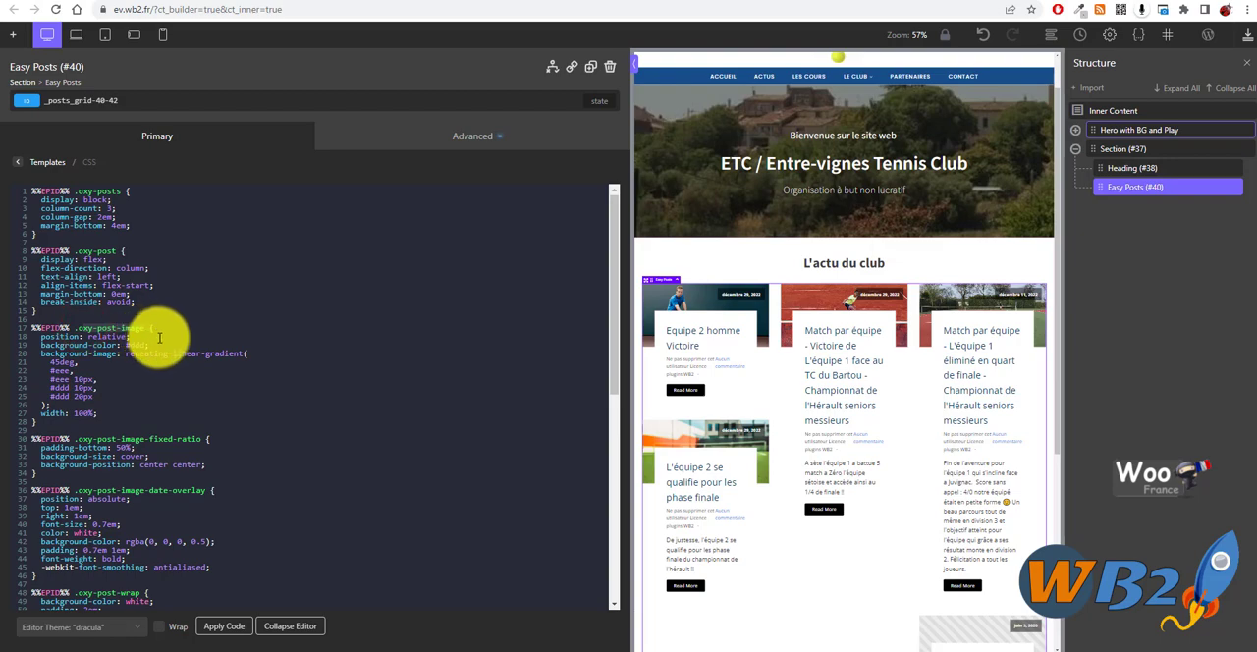
{"action": "left_click", "coordinate": [160, 338]}
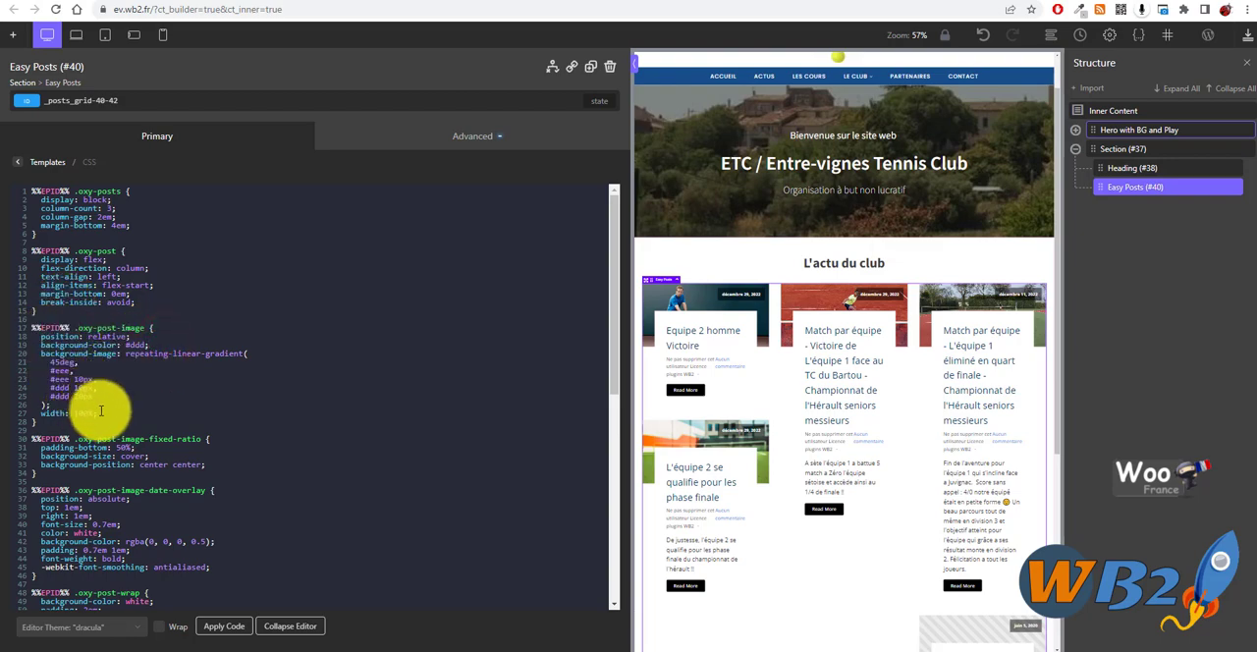
{"action": "left_click", "coordinate": [108, 411]}
{"action": "key", "text": "Return"}
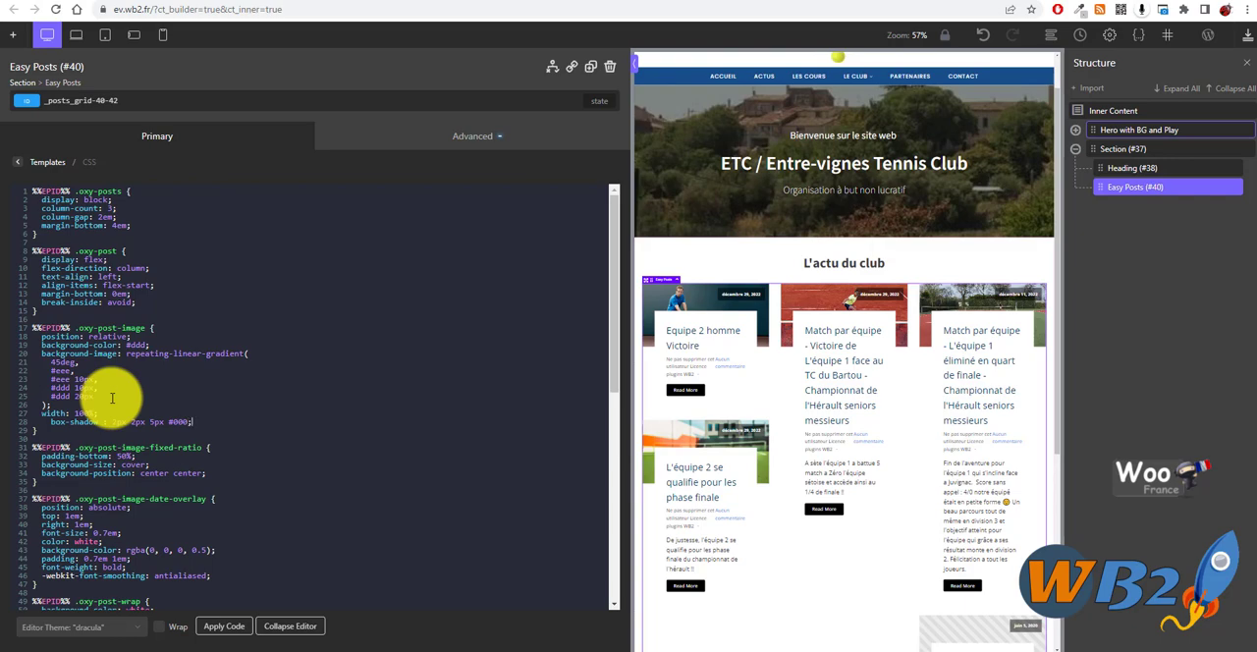
{"action": "left_click", "coordinate": [224, 626]}
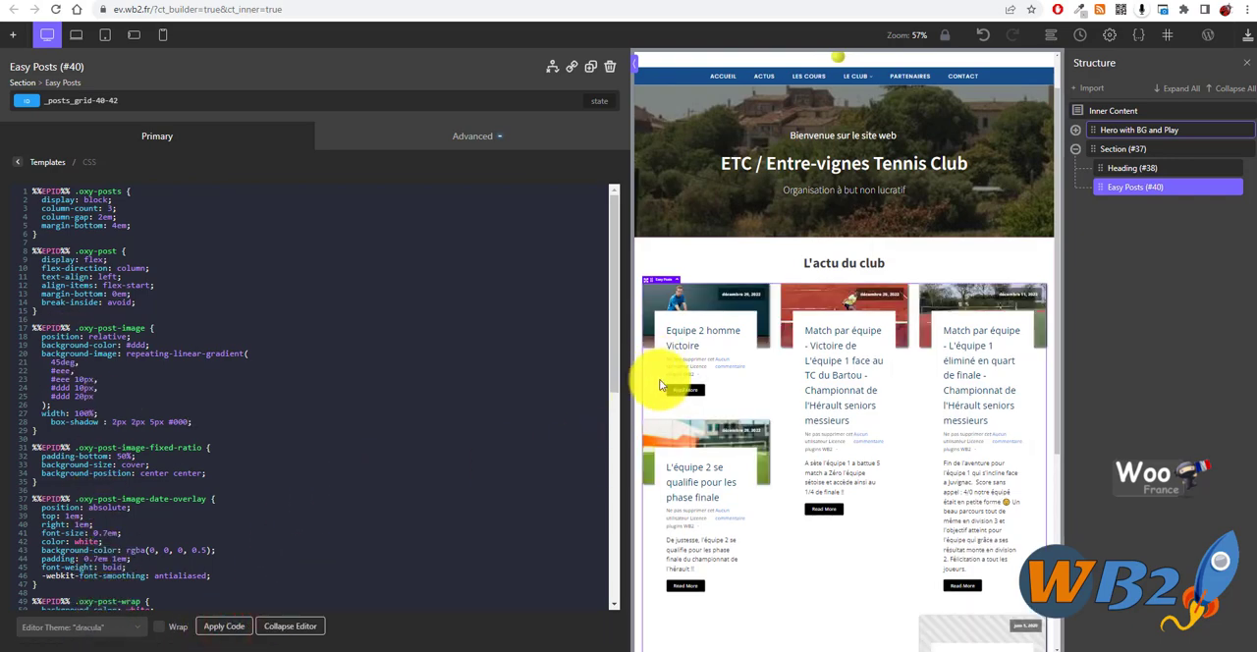
- Set the blur of the .oxy-post-image box-shadow to 10px and apply the code
{"action": "left_click", "coordinate": [151, 426]}
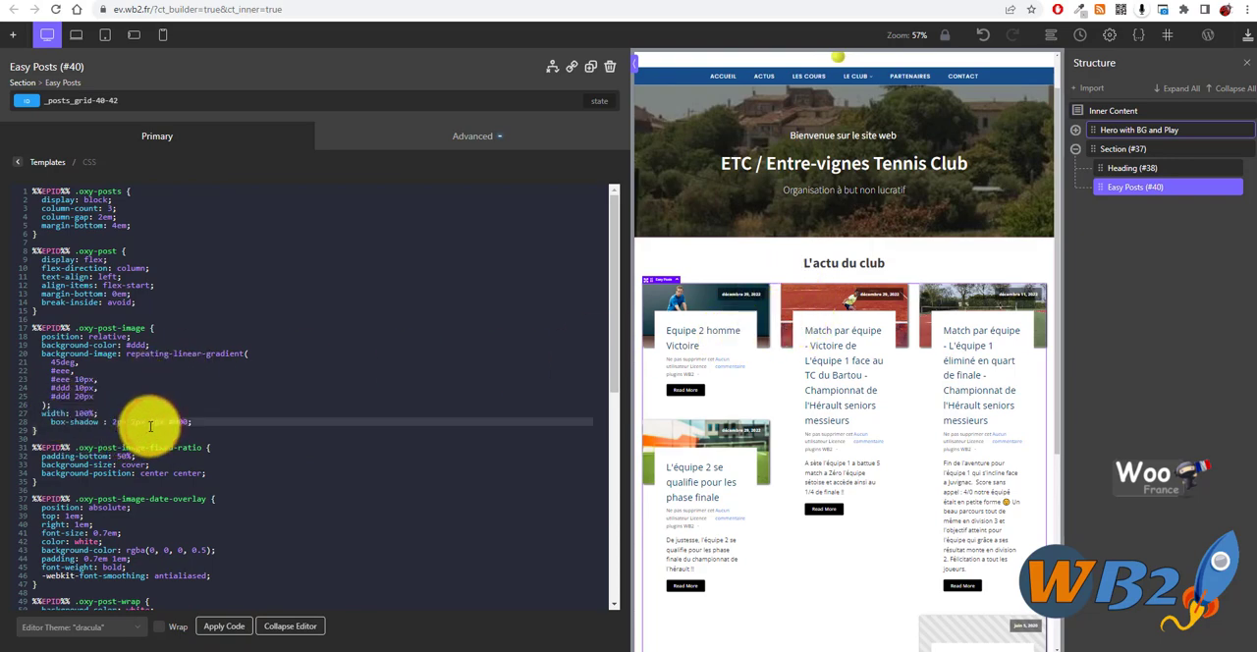
{"action": "double_click", "coordinate": [151, 425]}
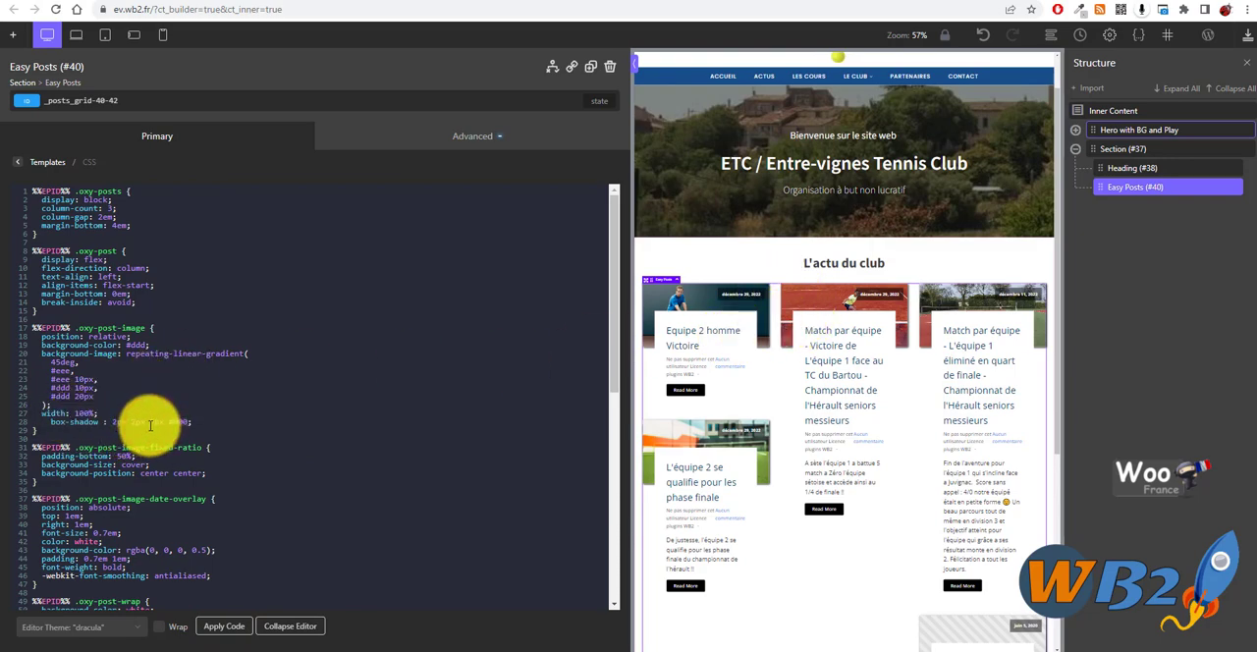
{"action": "left_click", "coordinate": [223, 625]}
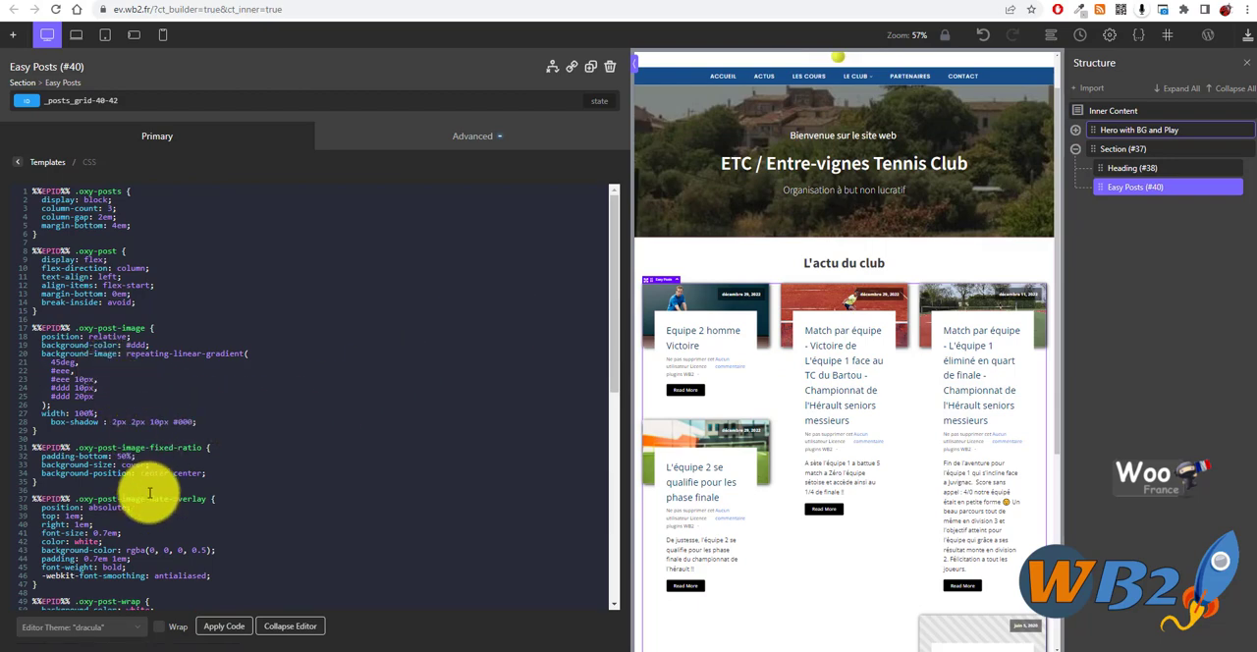
{"action": "scroll", "coordinate": [189, 486], "scroll_direction": "down", "scroll_amount": 1}
{"action": "scroll", "coordinate": [190, 486], "scroll_direction": "down", "scroll_amount": 5}
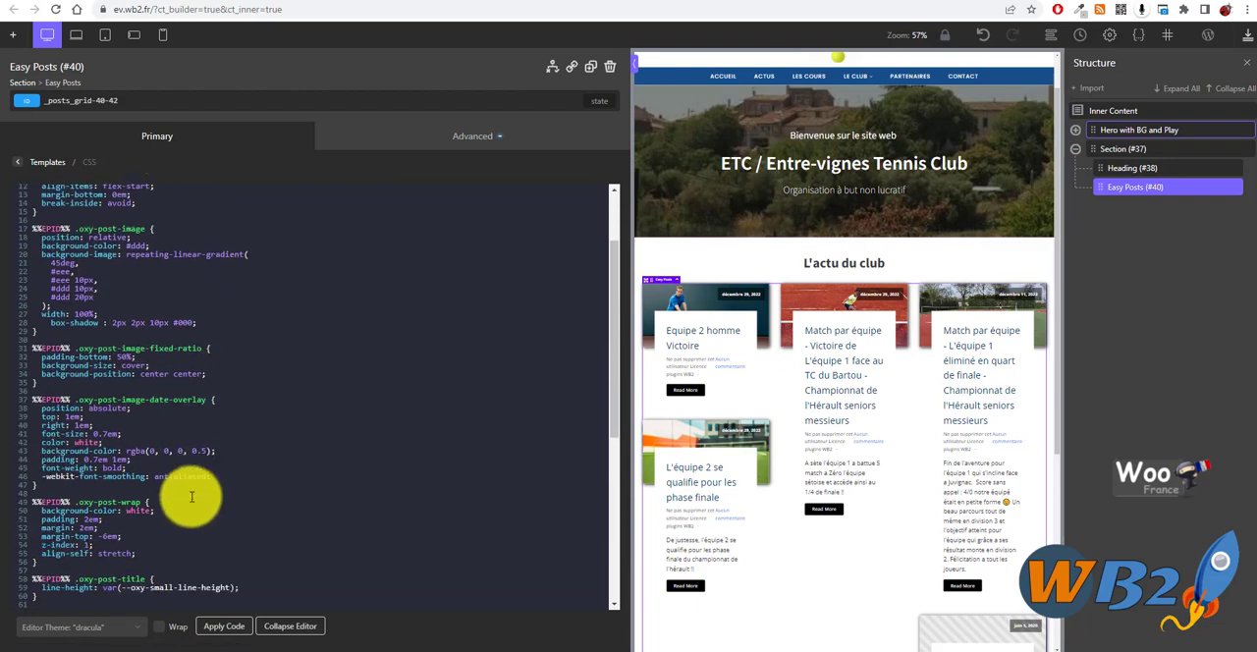
- Copy the box-shadow of 2px 2px 10px #000 from the .oxy-post-image rule into the .oxy-post-wrap rule and apply the code
{"action": "left_click", "coordinate": [98, 426]}
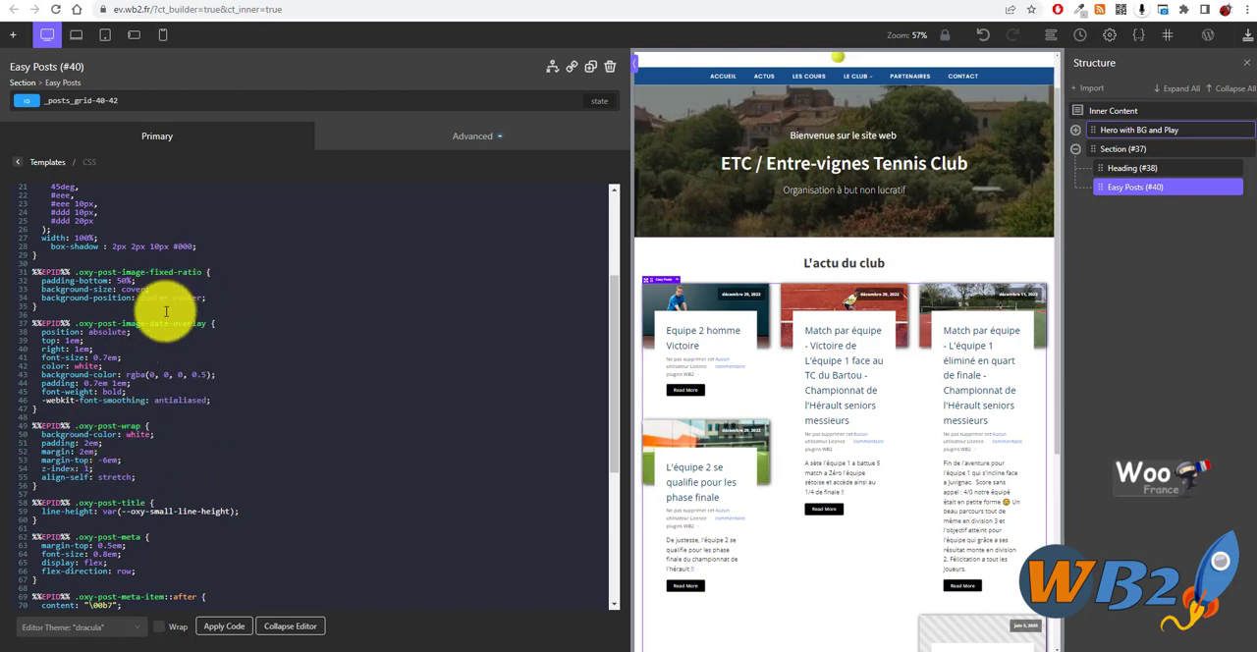
{"action": "left_click_drag", "start_coordinate": [198, 247], "coordinate": [52, 246]}
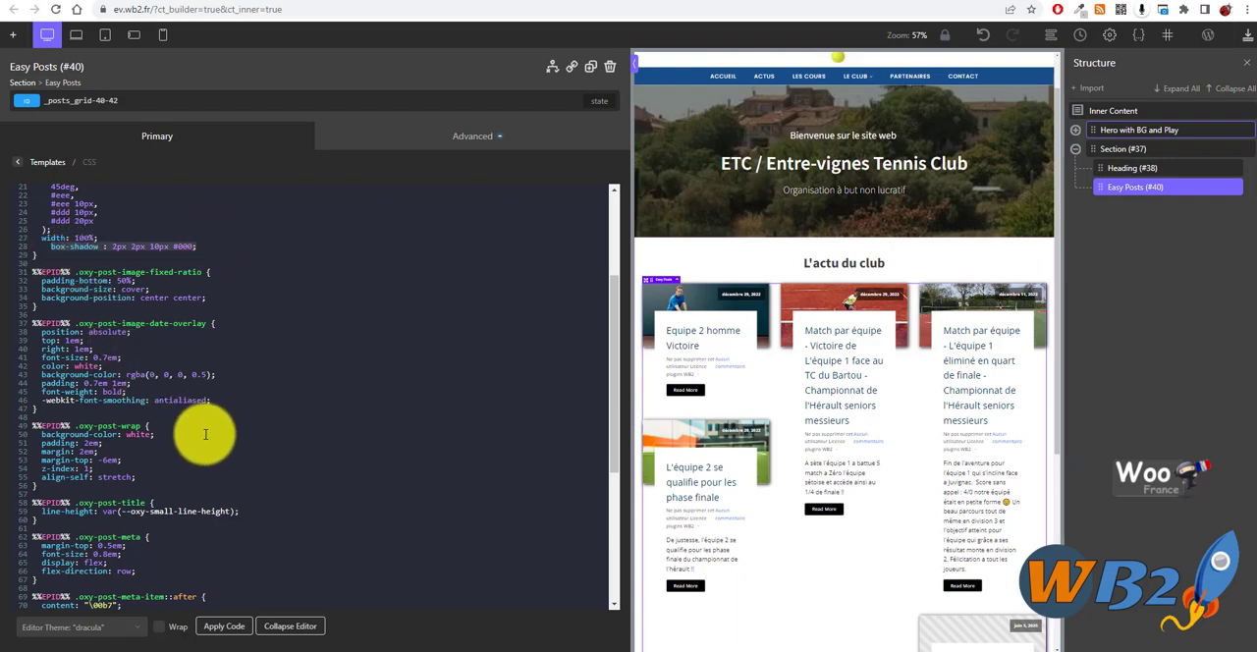
{"action": "left_click", "coordinate": [142, 474]}
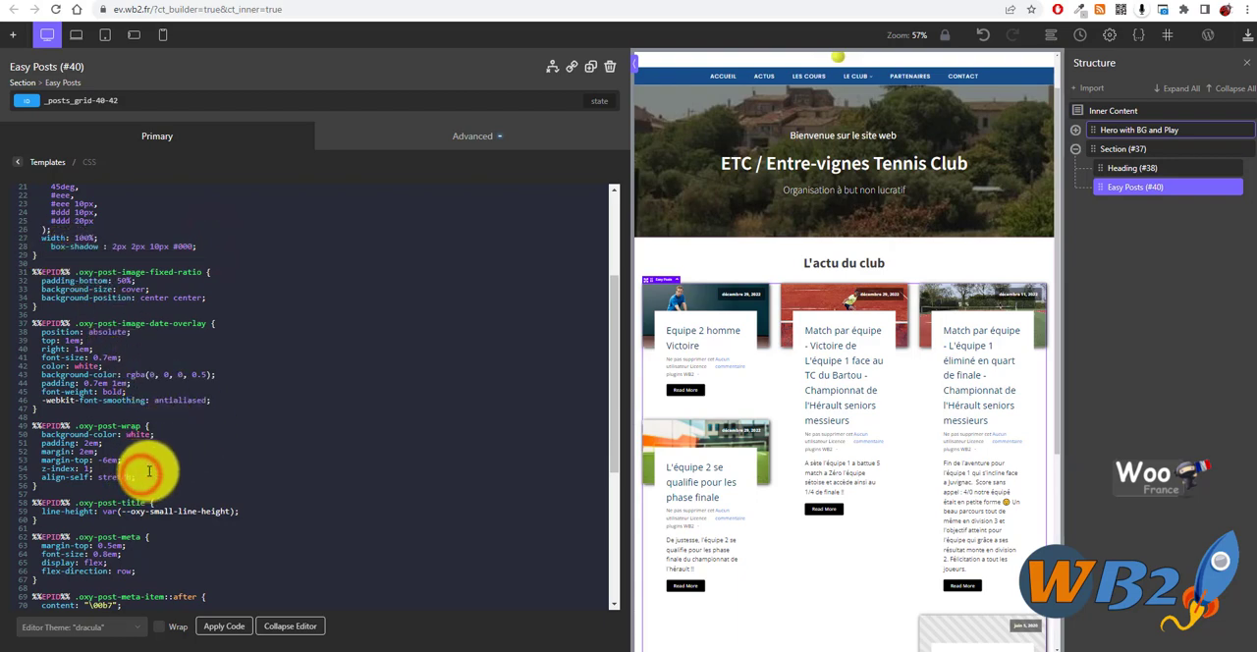
{"action": "key", "text": "Return"}
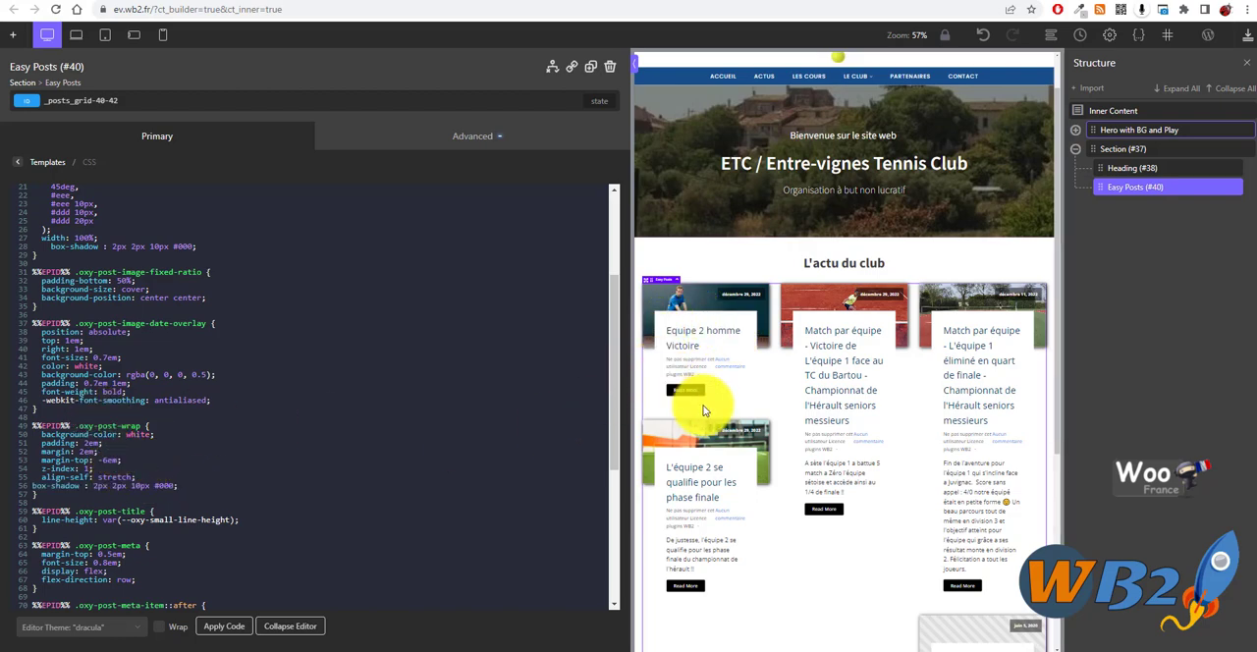
{"action": "left_click", "coordinate": [222, 627]}
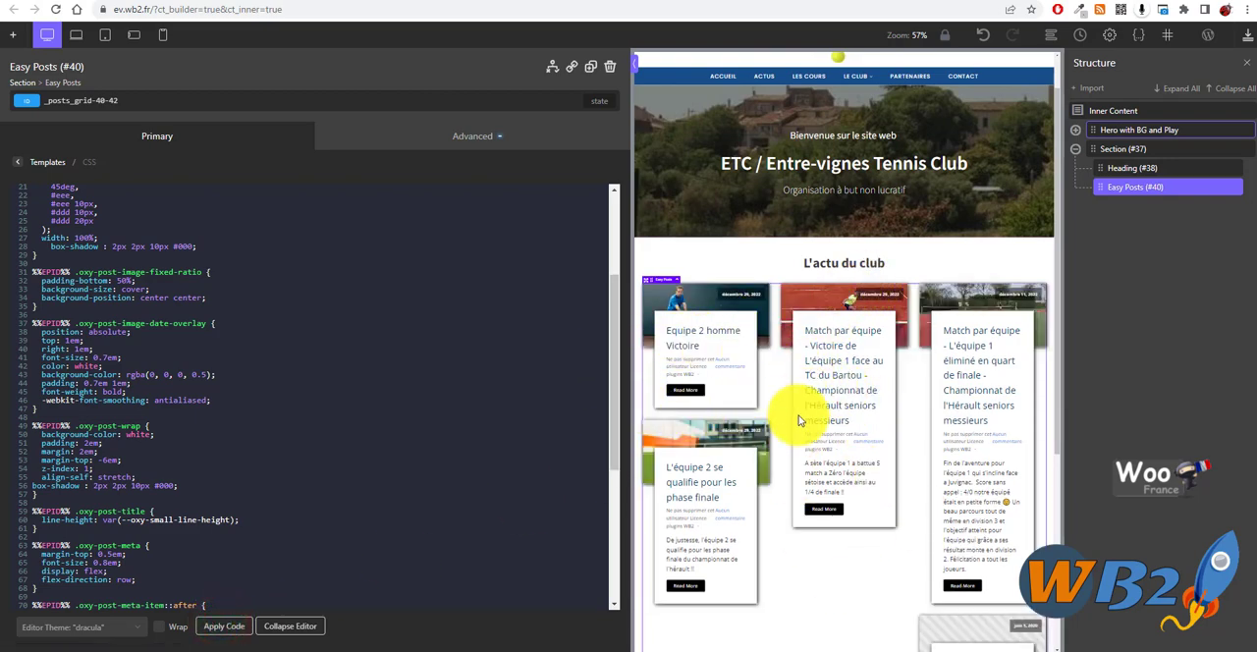
- Save the page, switch to the live site and reload the home page
{"action": "left_click", "coordinate": [1248, 36]}
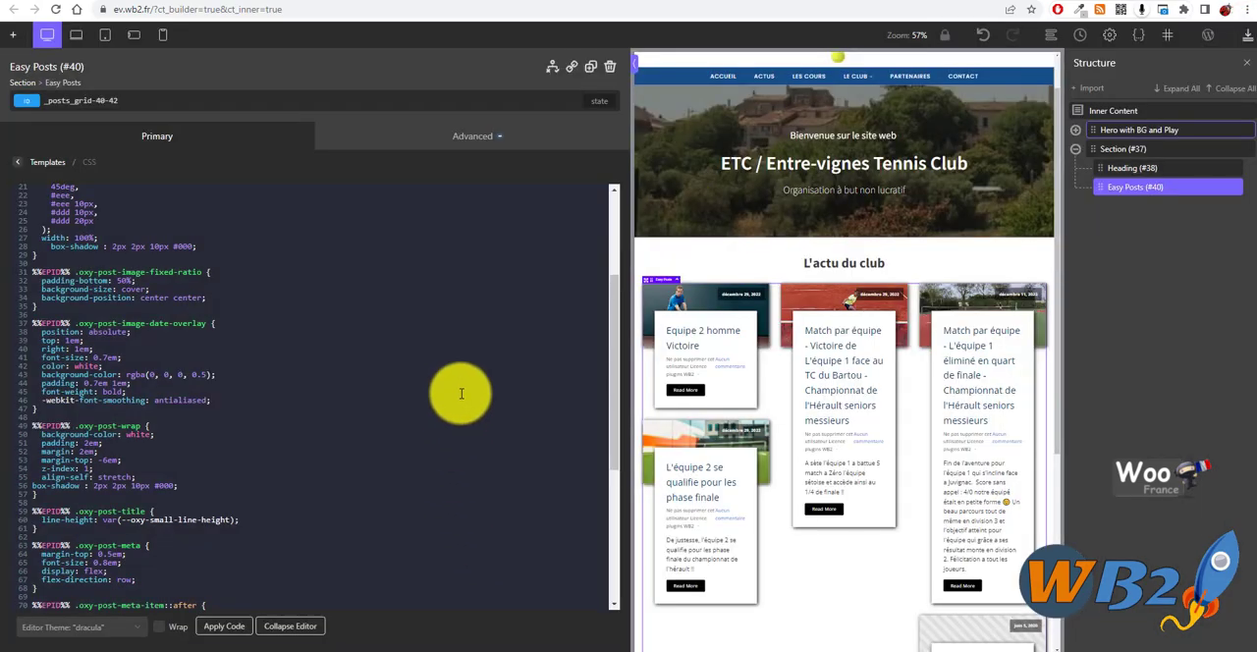
{"action": "left_click", "coordinate": [840, 0]}
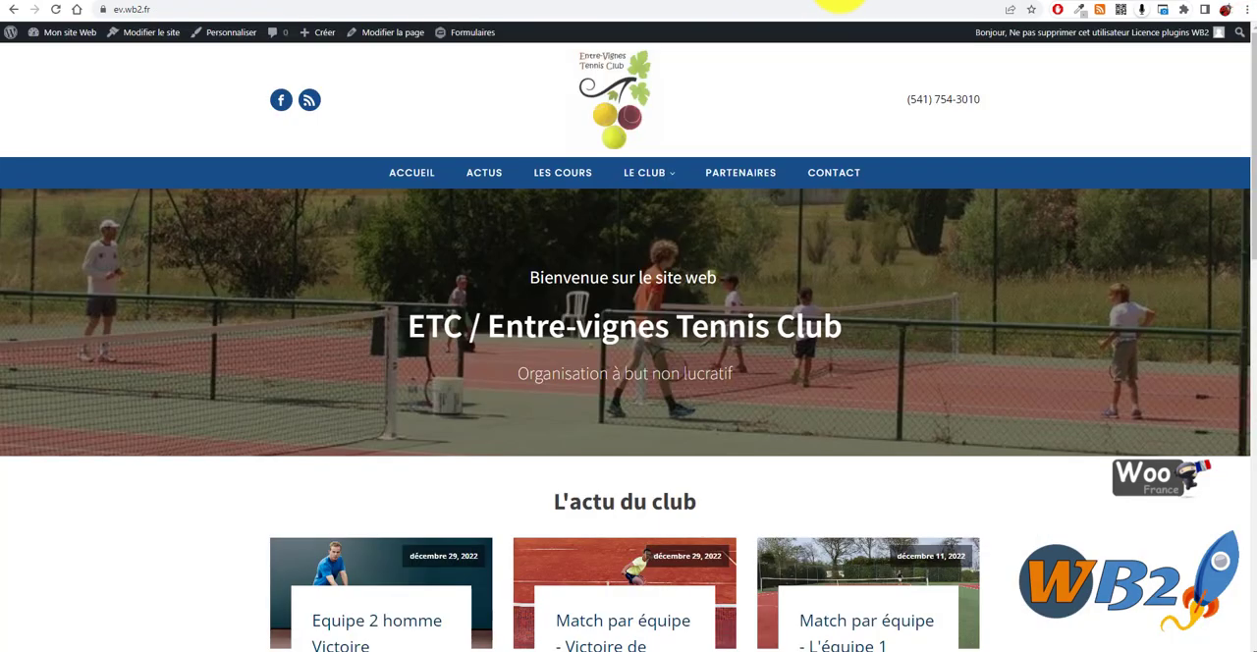
{"action": "left_click", "coordinate": [57, 10]}
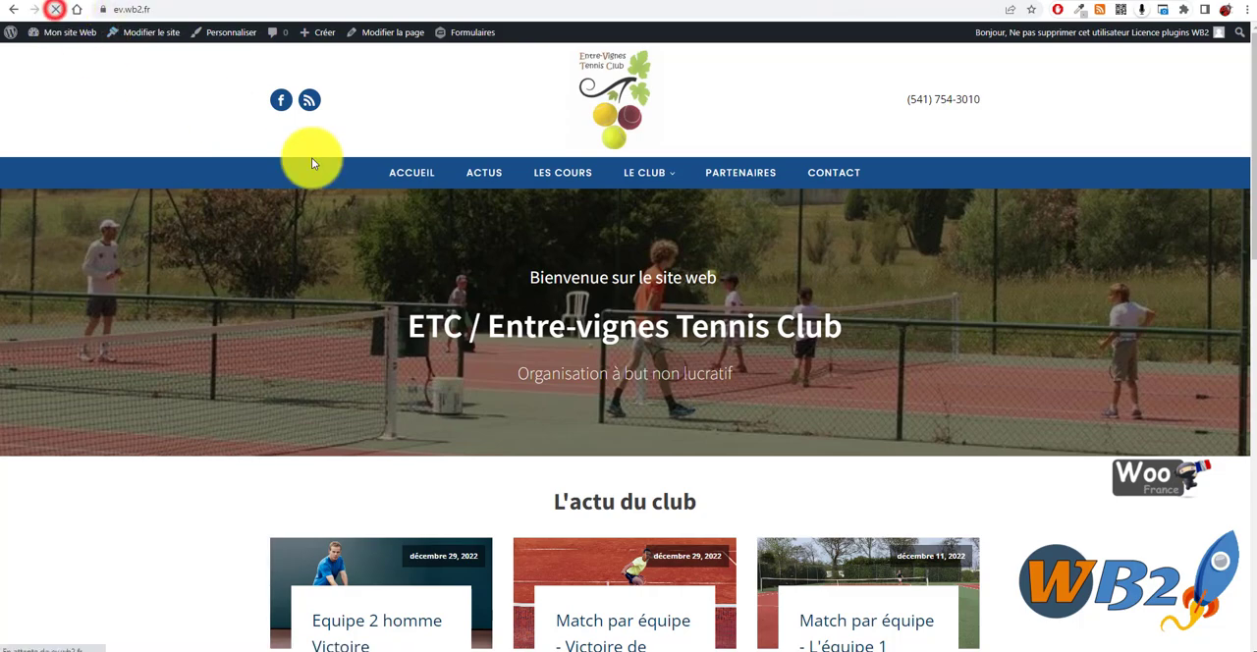
- Examine the shadows on the images and text boxes of the "L'actu du club" cards on the live home page
{"action": "scroll", "coordinate": [533, 269], "scroll_direction": "down", "scroll_amount": 3}
{"action": "scroll", "coordinate": [371, 253], "scroll_direction": "down", "scroll_amount": 3}
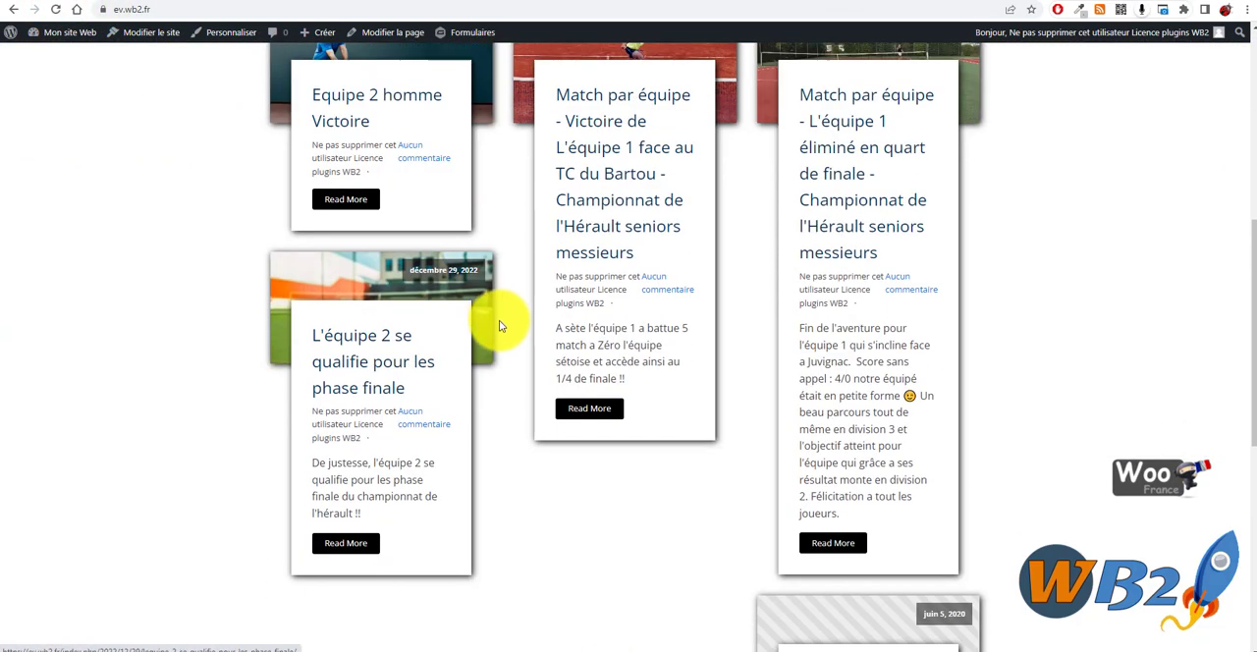
{"action": "scroll", "coordinate": [500, 323], "scroll_direction": "up", "scroll_amount": 2}
{"action": "scroll", "coordinate": [772, 357], "scroll_direction": "down", "scroll_amount": 5}
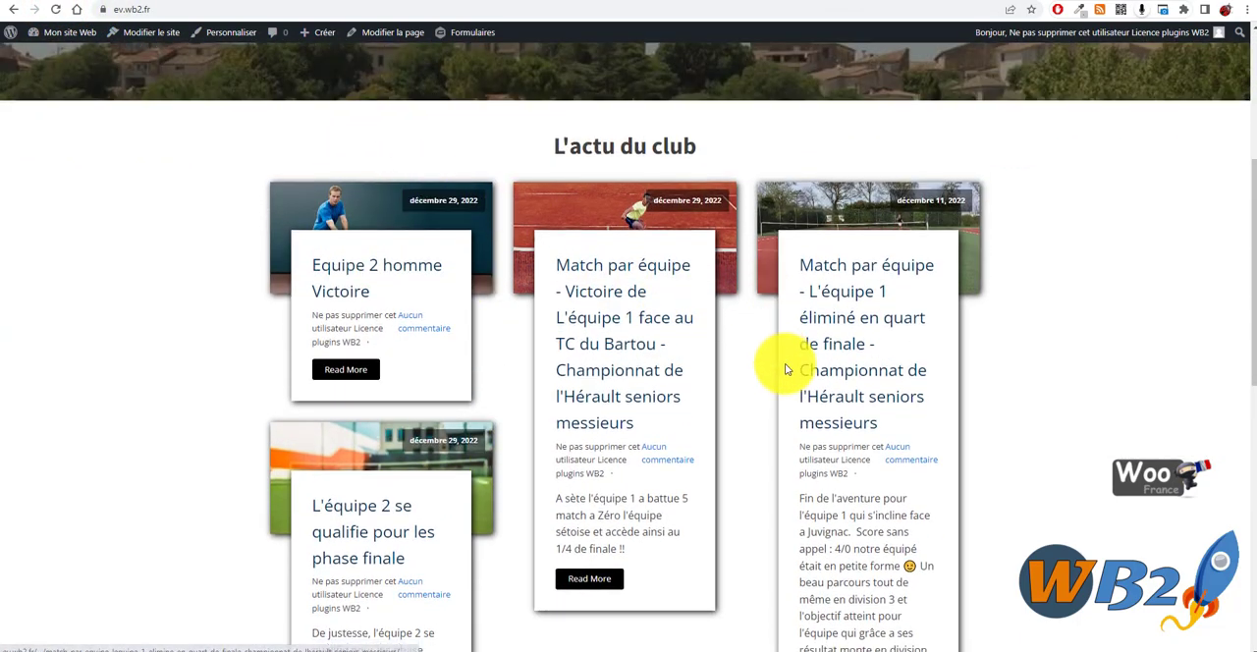
{"action": "scroll", "coordinate": [586, 465], "scroll_direction": "up", "scroll_amount": 6}
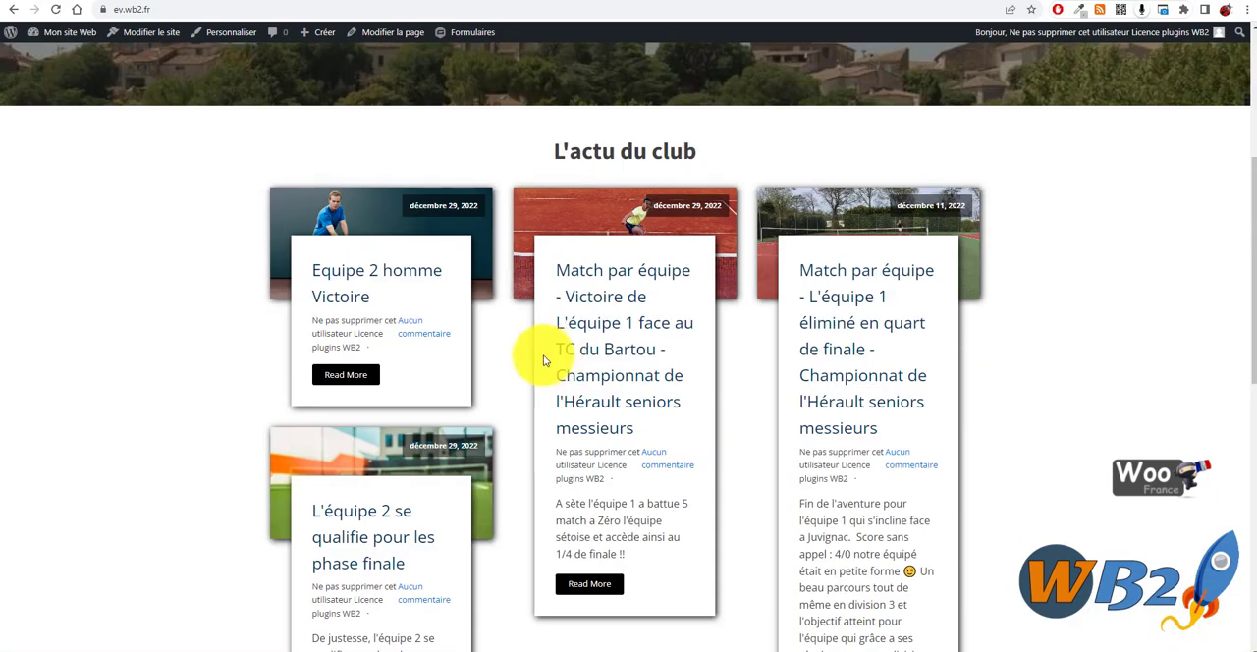
{"action": "scroll", "coordinate": [555, 319], "scroll_direction": "up", "scroll_amount": 1}
{"action": "scroll", "coordinate": [551, 321], "scroll_direction": "up", "scroll_amount": 1}
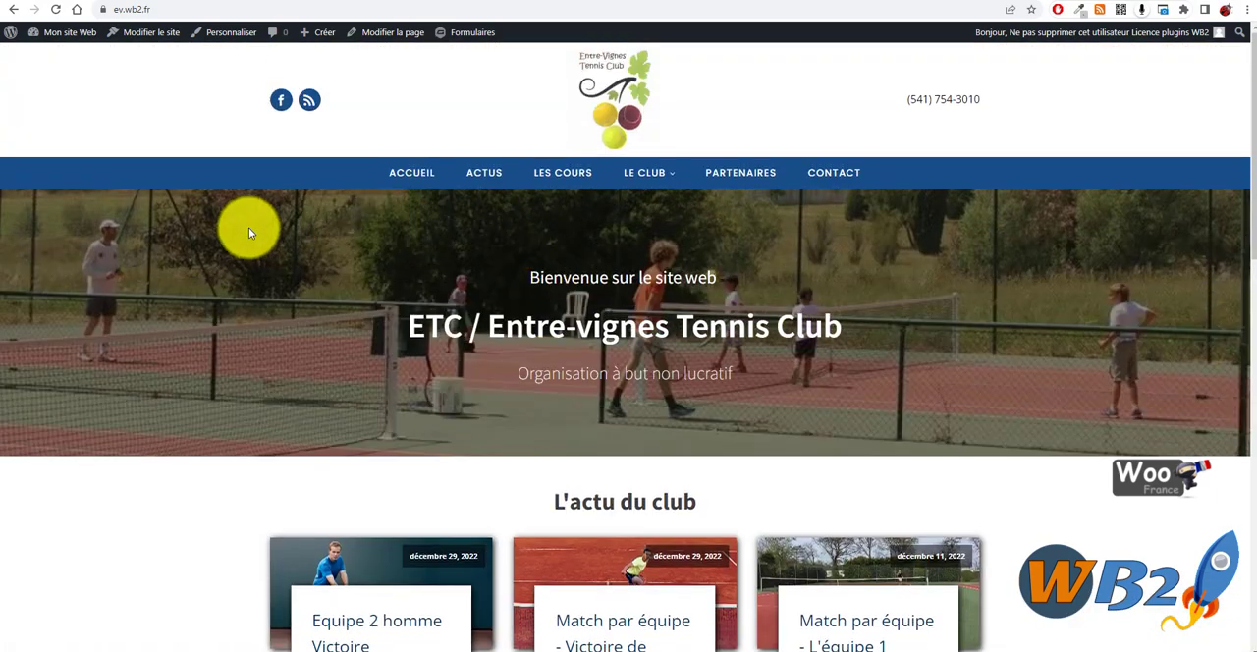
{"action": "scroll", "coordinate": [688, 280], "scroll_direction": "down", "scroll_amount": 4}
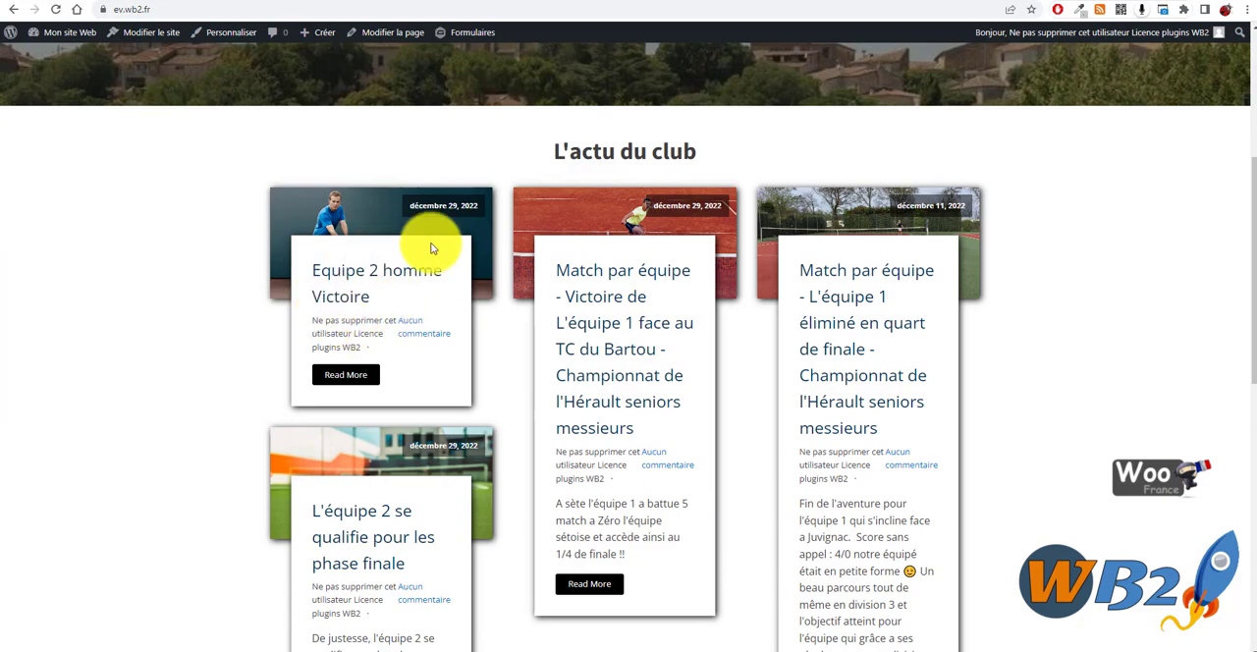
{"action": "scroll", "coordinate": [609, 256], "scroll_direction": "down", "scroll_amount": 3}
{"action": "scroll", "coordinate": [746, 373], "scroll_direction": "down", "scroll_amount": 5}
{"action": "scroll", "coordinate": [766, 455], "scroll_direction": "up", "scroll_amount": 10}
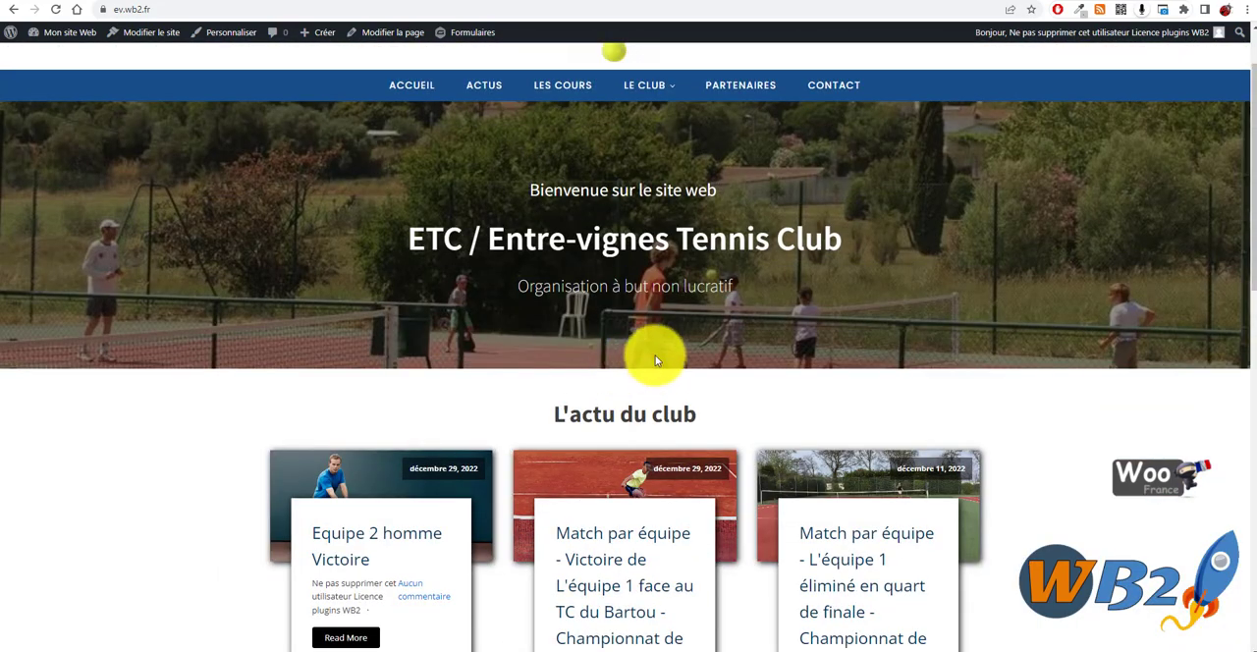
{"action": "scroll", "coordinate": [648, 358], "scroll_direction": "down", "scroll_amount": 2}
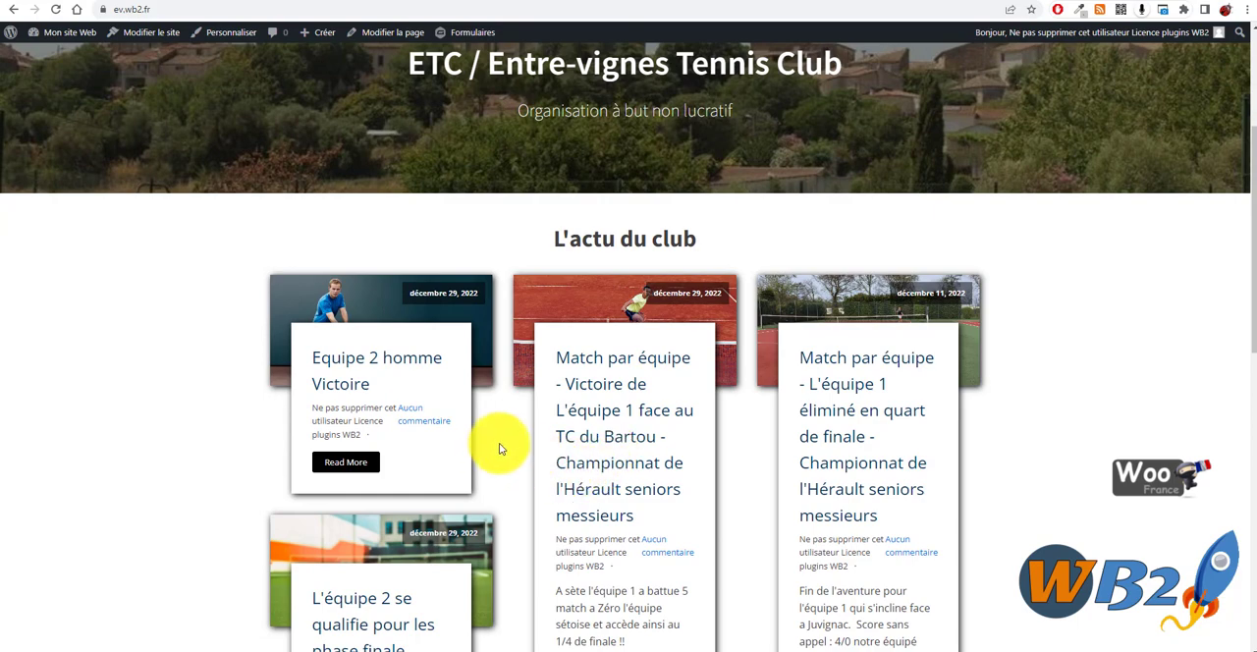
{"action": "scroll", "coordinate": [519, 432], "scroll_direction": "down", "scroll_amount": 1}
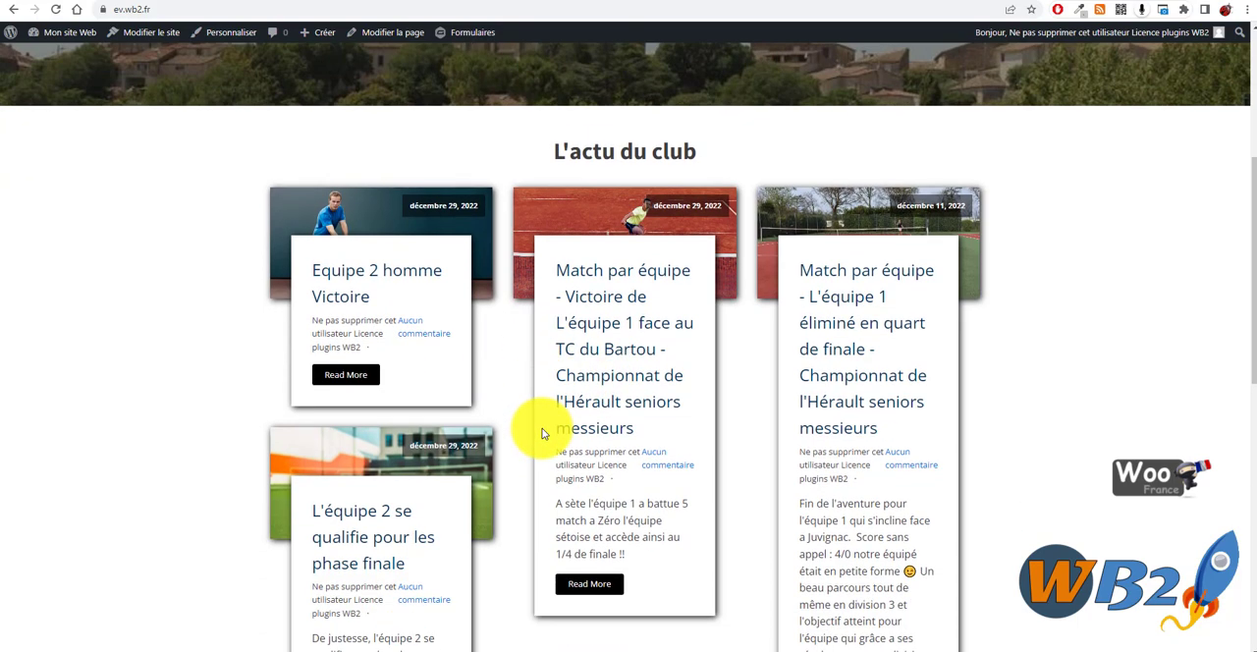
{"action": "scroll", "coordinate": [561, 406], "scroll_direction": "down", "scroll_amount": 4}
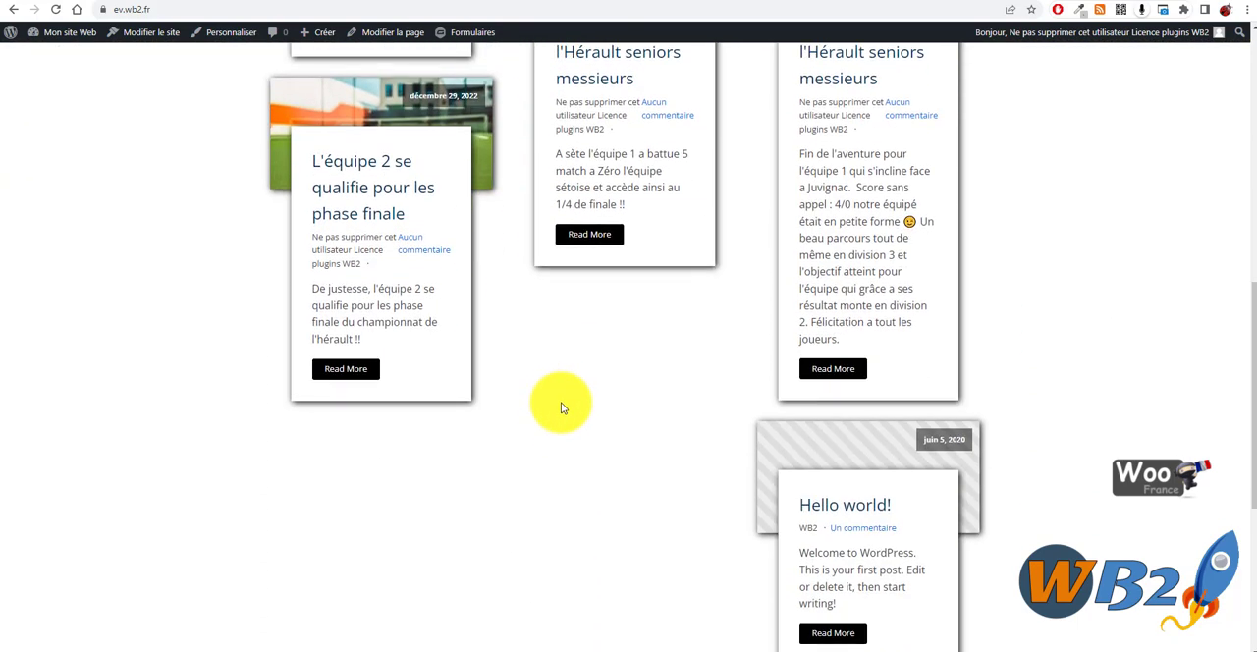
{"action": "scroll", "coordinate": [561, 407], "scroll_direction": "up", "scroll_amount": 8}
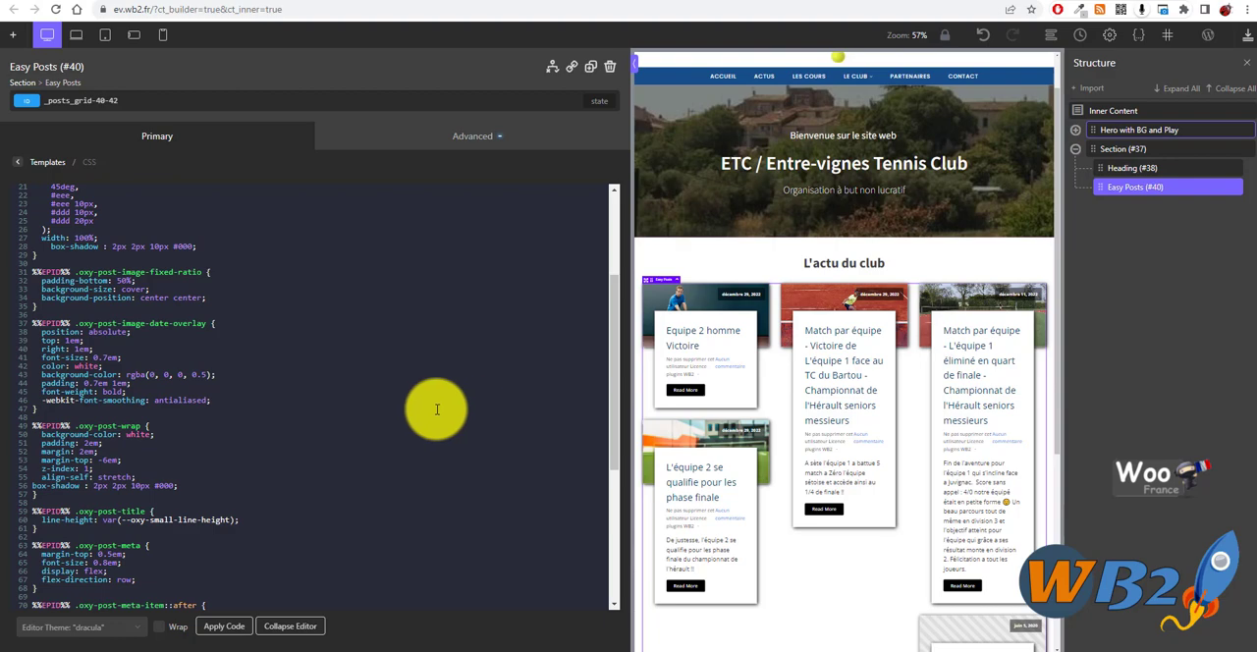
- Back in the builder, look through the Easy Posts template CSS and open its template PHP code
{"action": "scroll", "coordinate": [393, 415], "scroll_direction": "down", "scroll_amount": 5}
{"action": "scroll", "coordinate": [325, 491], "scroll_direction": "up", "scroll_amount": 5}
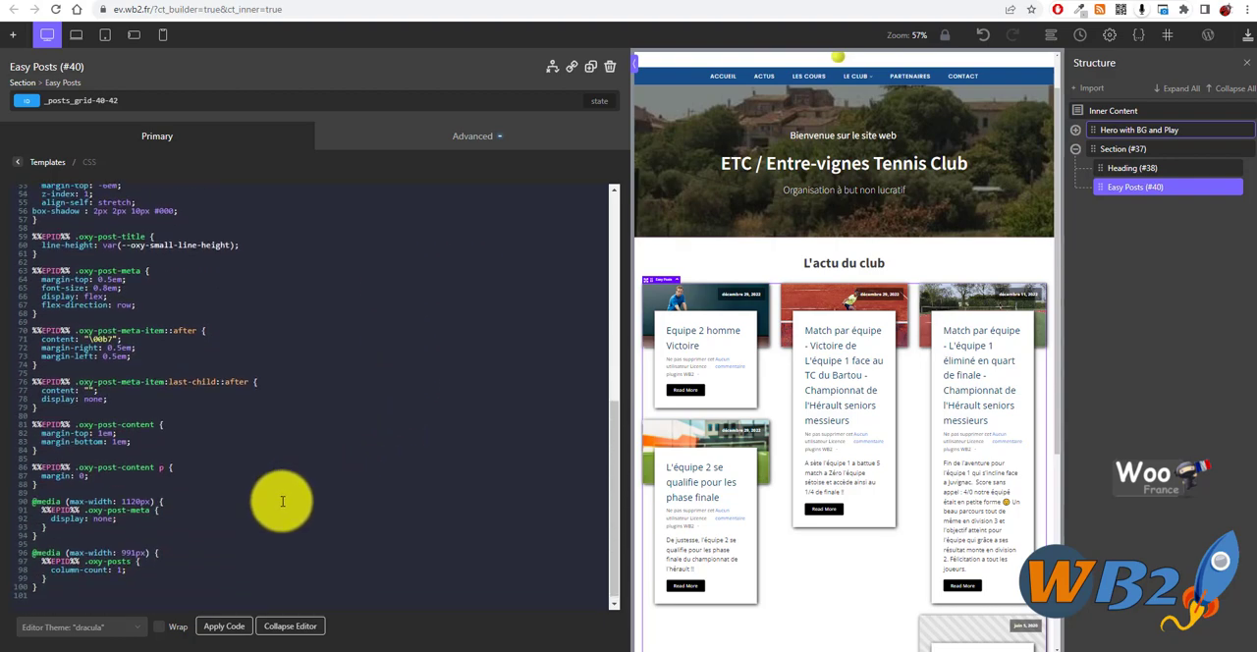
{"action": "scroll", "coordinate": [771, 441], "scroll_direction": "up", "scroll_amount": 1}
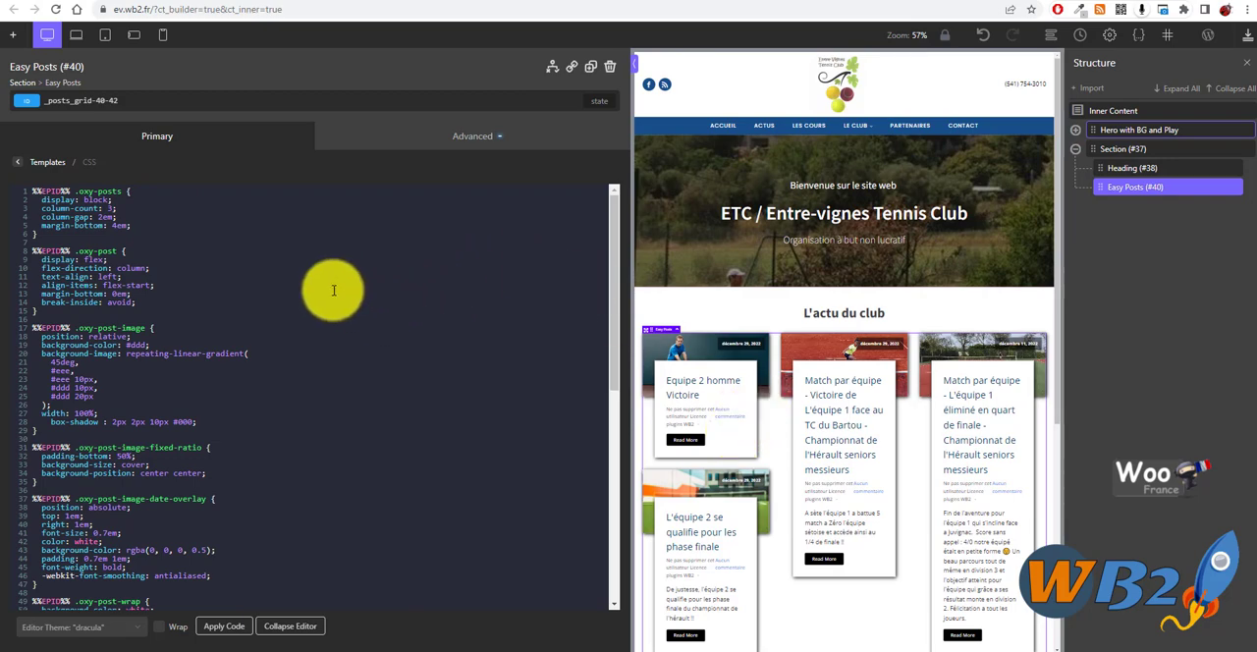
{"action": "scroll", "coordinate": [332, 294], "scroll_direction": "down", "scroll_amount": 3}
{"action": "scroll", "coordinate": [332, 295], "scroll_direction": "down", "scroll_amount": 1}
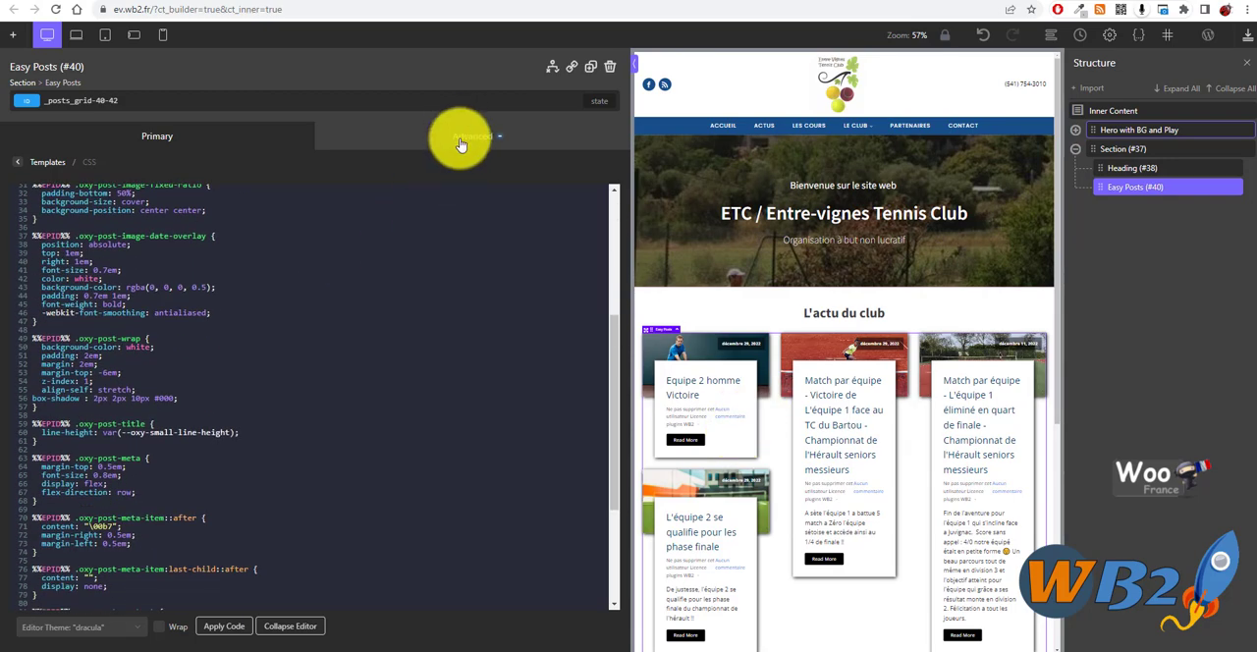
{"action": "left_click", "coordinate": [384, 134]}
{"action": "left_click", "coordinate": [52, 138]}
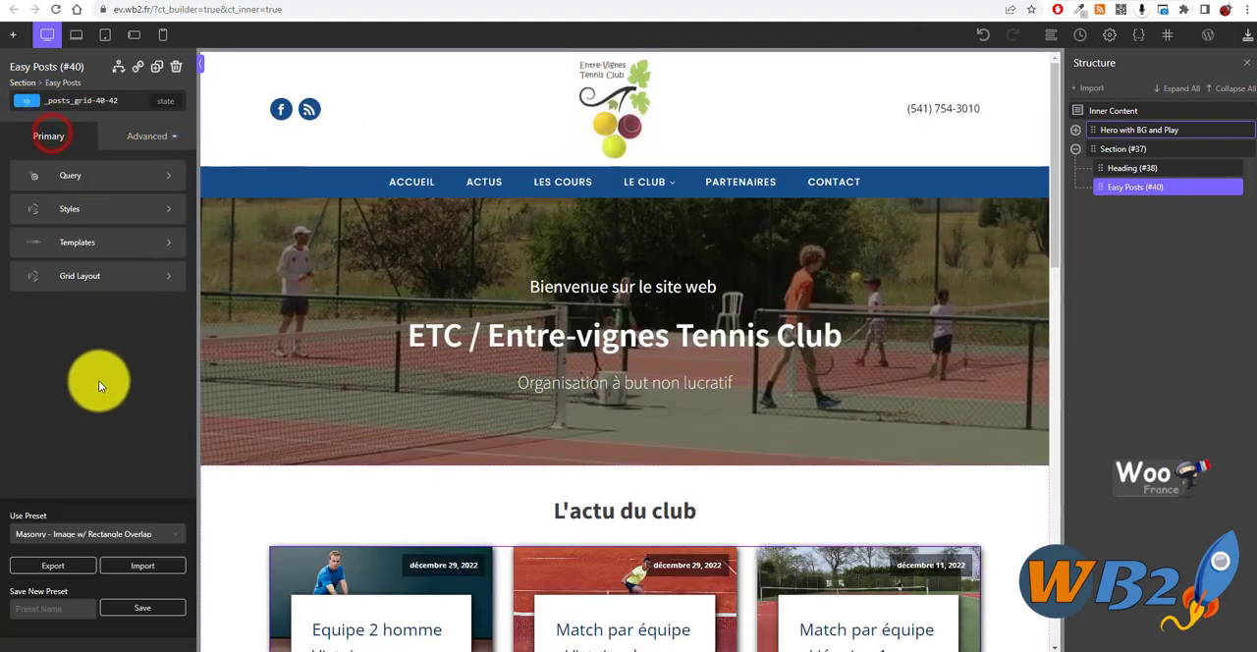
{"action": "left_click", "coordinate": [85, 238]}
{"action": "left_click", "coordinate": [91, 202]}
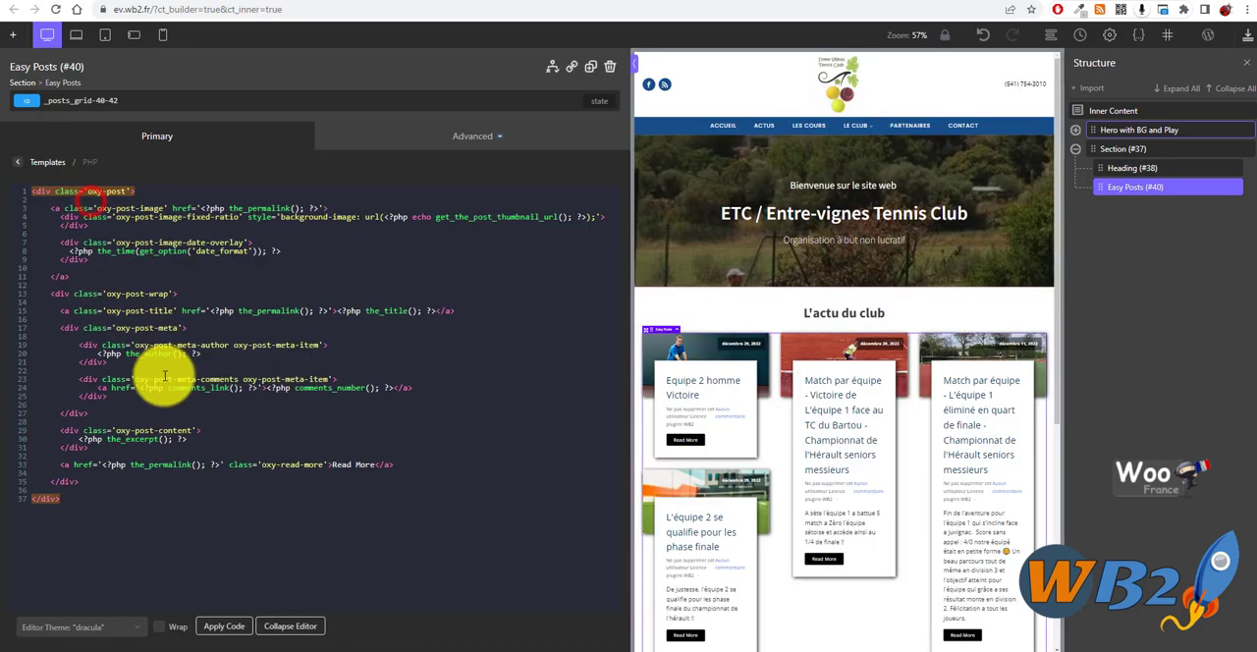
- Open the Easy Posts query settings and review the news cards in the page preview
{"action": "left_click", "coordinate": [158, 136]}
{"action": "left_click", "coordinate": [111, 175]}
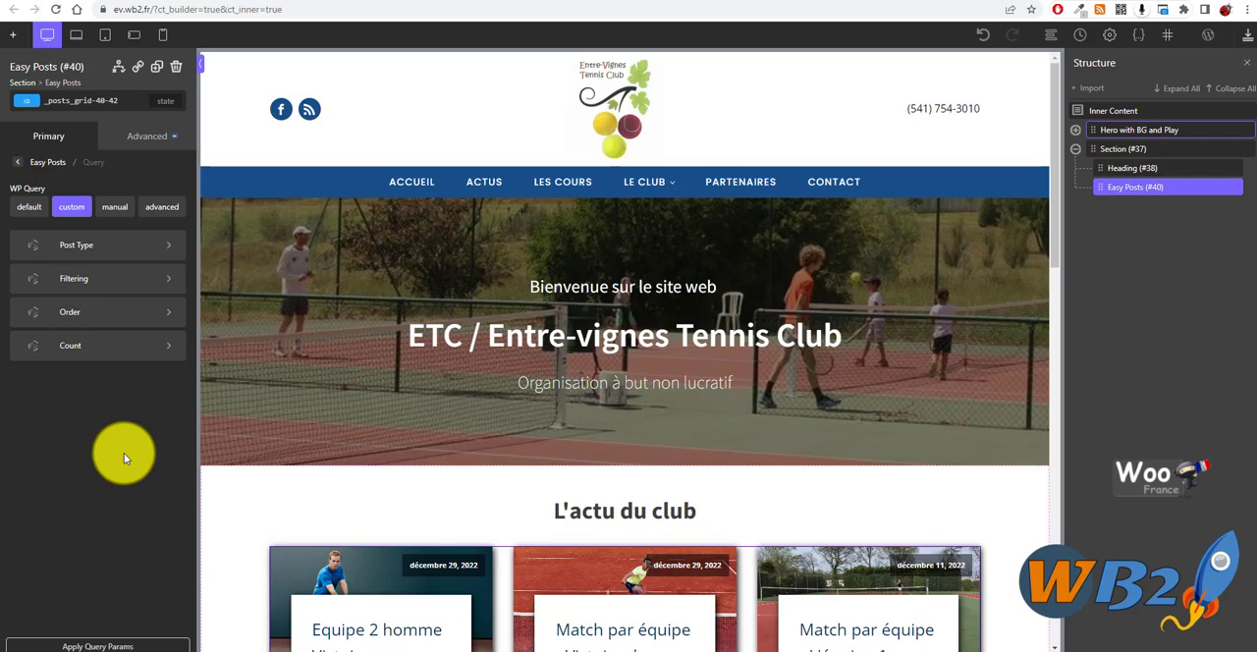
{"action": "scroll", "coordinate": [497, 334], "scroll_direction": "down", "scroll_amount": 3}
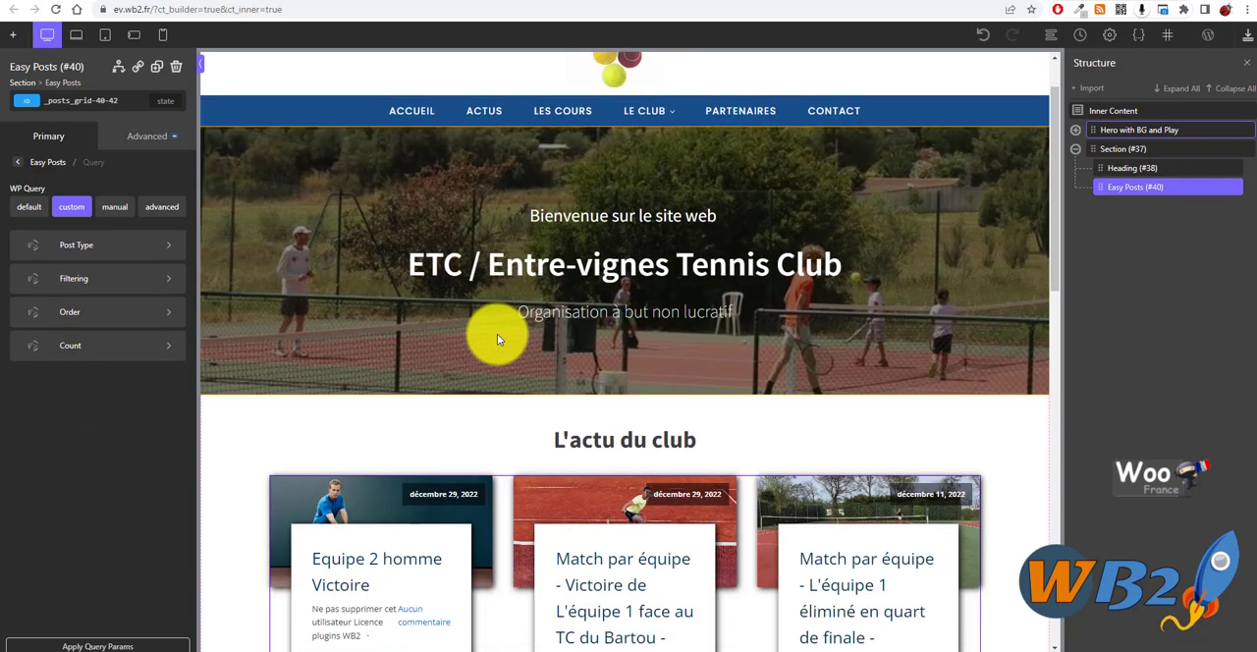
{"action": "scroll", "coordinate": [453, 467], "scroll_direction": "down", "scroll_amount": 5}
{"action": "scroll", "coordinate": [572, 479], "scroll_direction": "up", "scroll_amount": 5}
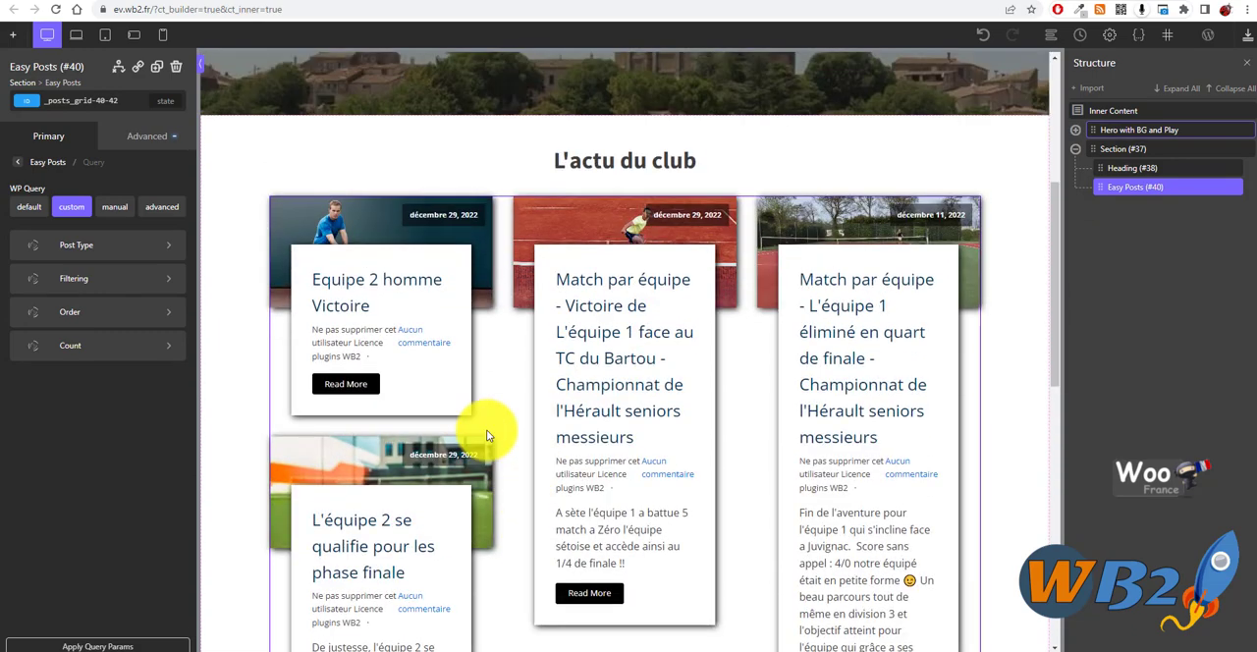